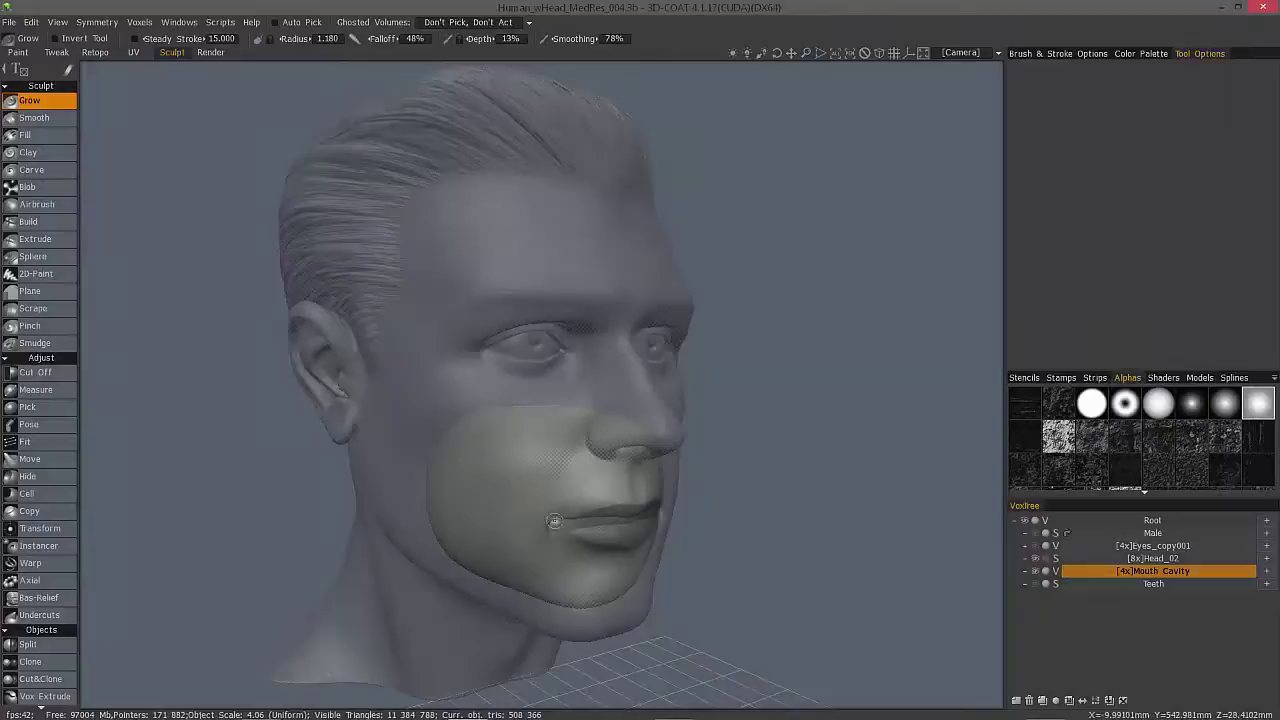
# Set up the Grow brush on the Mouth Cavity at the lips with the small soft-dot alpha, radius 2.265 and depth 85%.
pyautogui.keyDown('alt'); pyautogui.moveTo(598, 556); pyautogui.dragTo(602, 522); pyautogui.keyUp('alt')
pyautogui.moveTo(602, 521); pyautogui.dragTo(604, 529, button='right')
pyautogui.keyDown('alt'); pyautogui.moveTo(570, 470); pyautogui.dragTo(514, 477, button='middle'); pyautogui.keyUp('alt')
pyautogui.scroll(5, 534, 471)
pyautogui.keyDown('alt'); pyautogui.moveTo(549, 427); pyautogui.dragTo(1003, 540); pyautogui.keyUp('alt')
pyautogui.keyDown('alt'); pyautogui.moveTo(482, 322); pyautogui.dragTo(446, 318); pyautogui.keyUp('alt')
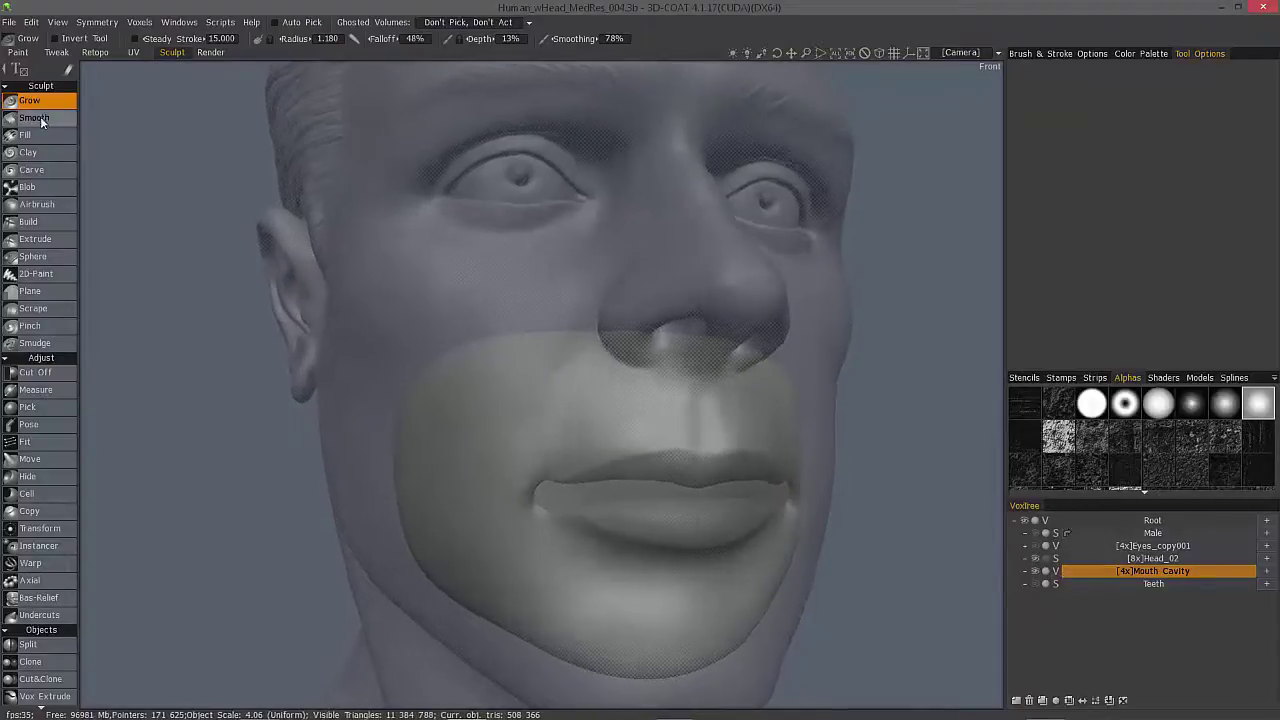
pyautogui.click(1193, 405)
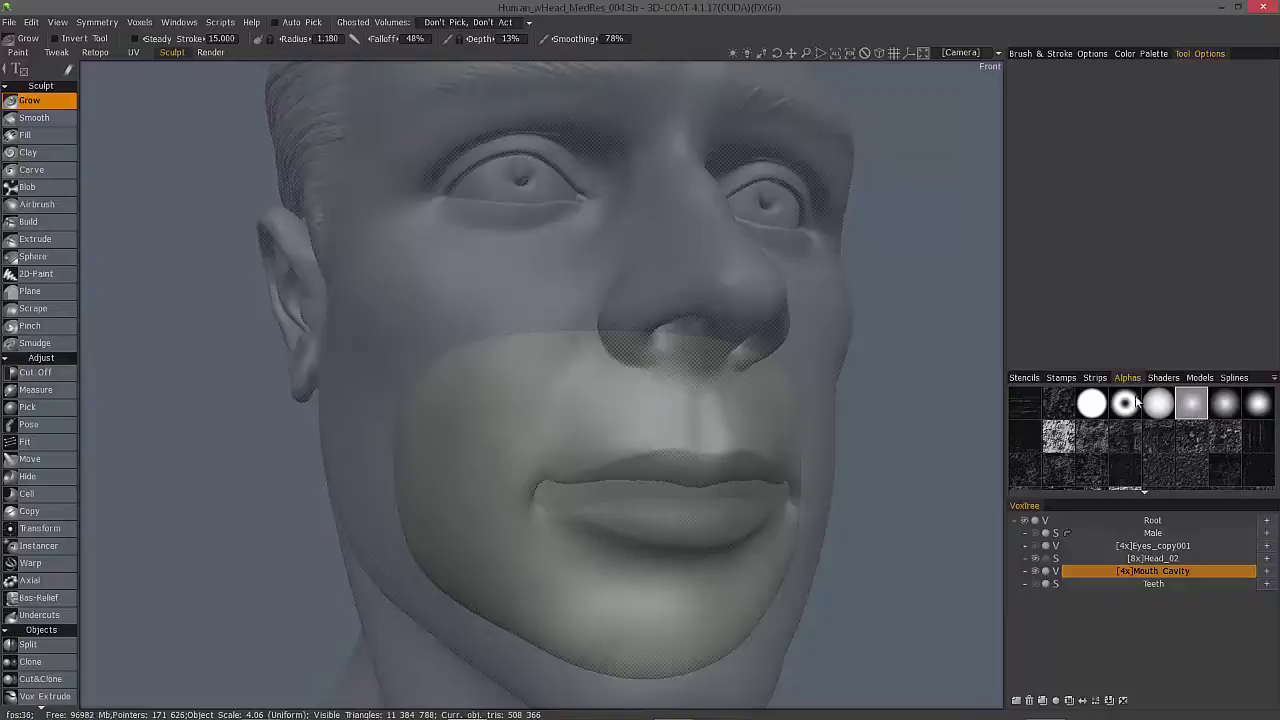
pyautogui.keyDown('alt'); pyautogui.moveTo(602, 513); pyautogui.dragTo(651, 497); pyautogui.keyUp('alt')
pyautogui.moveTo(651, 497); pyautogui.dragTo(668, 498, button='right')
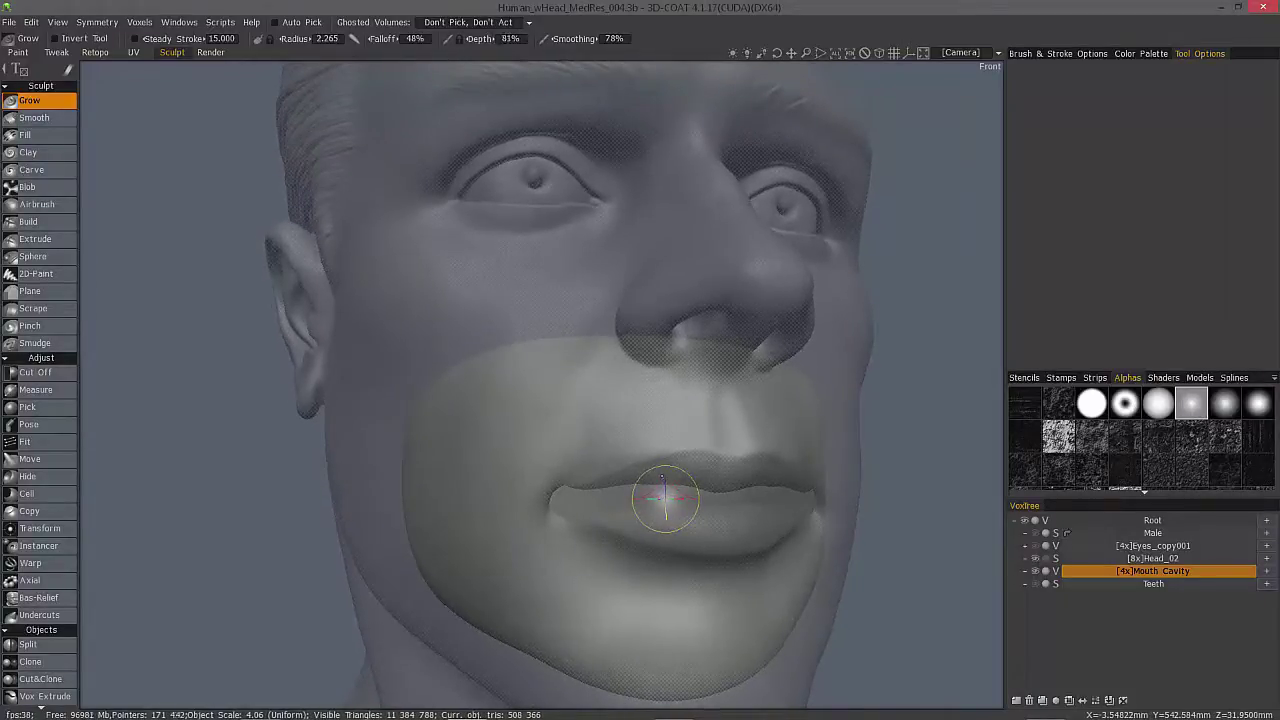
pyautogui.moveTo(662, 475)
pyautogui.keyDown('alt'); pyautogui.mouseDown()
pyautogui.moveTo(666, 498)
pyautogui.moveTo(680, 498)
pyautogui.moveTo(669, 495)
pyautogui.mouseUp(); pyautogui.keyUp('alt')
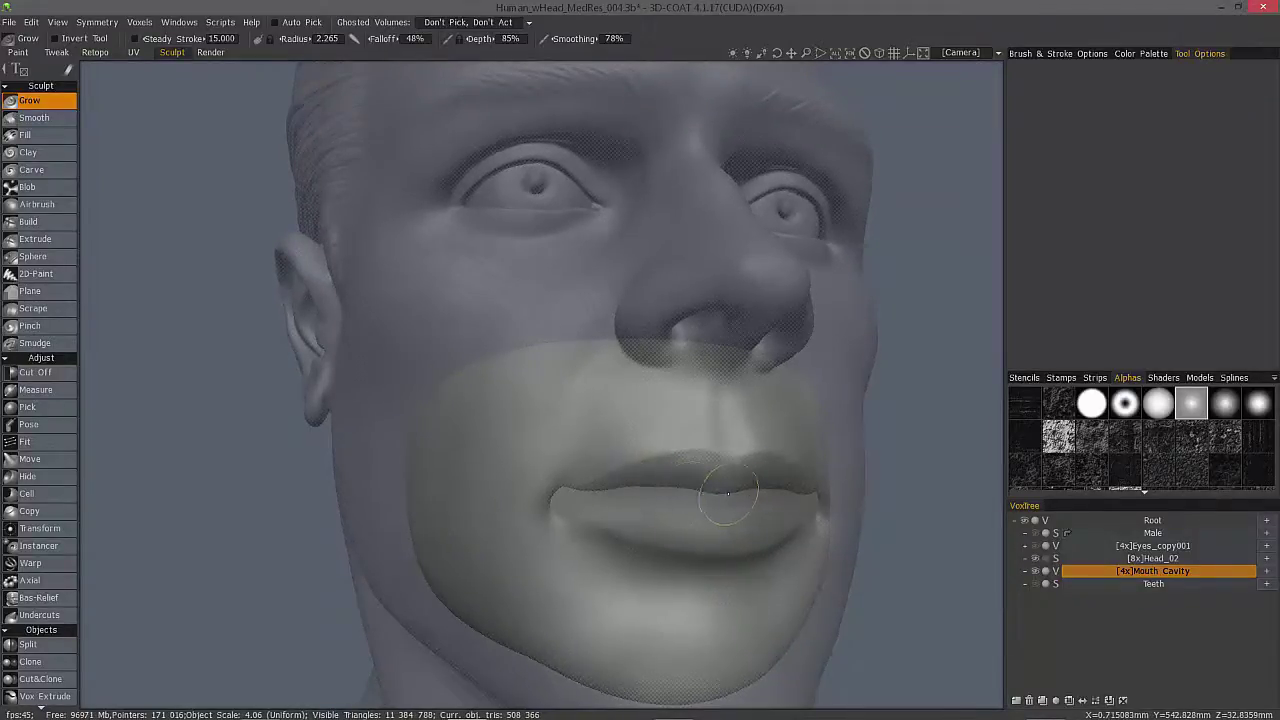
# Smooth the Mouth Cavity along the gap between the lips and around the mouth corner, using a brush radius of 1.705.
pyautogui.keyDown('shift'); pyautogui.moveTo(733, 496); pyautogui.dragTo(582, 504); pyautogui.keyUp('shift')
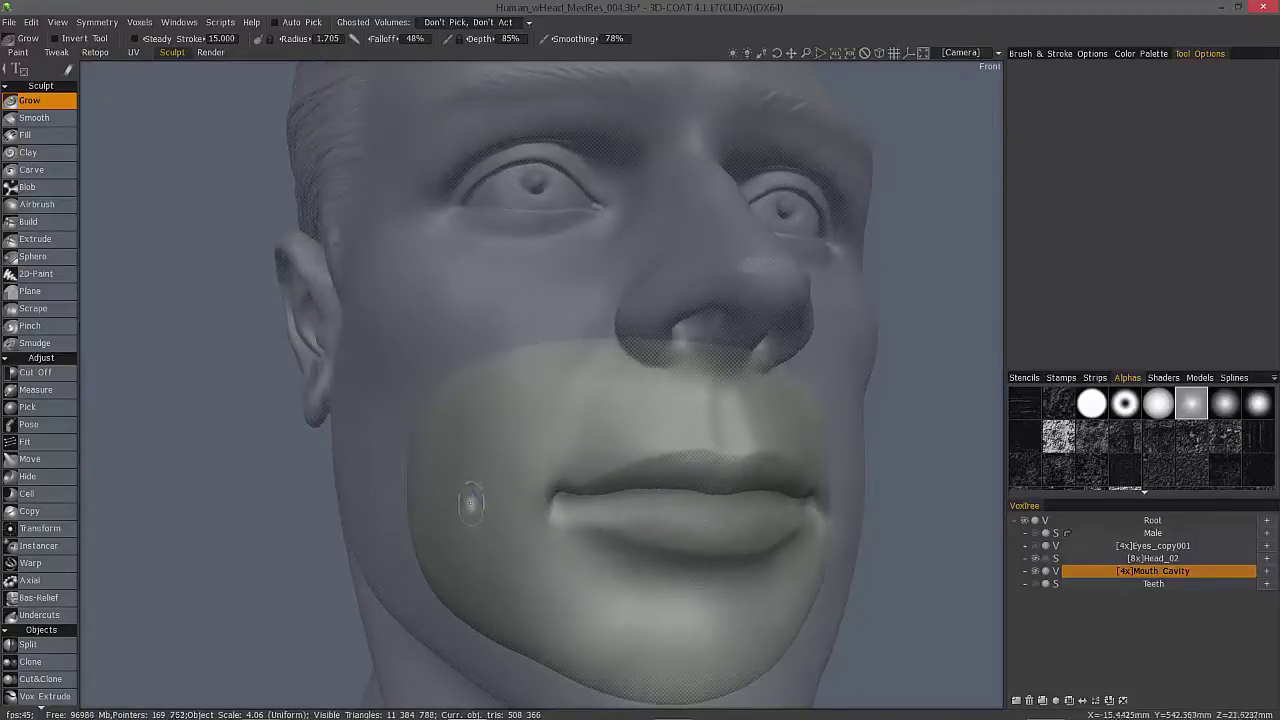
pyautogui.keyDown('alt'); pyautogui.moveTo(594, 434); pyautogui.dragTo(588, 345); pyautogui.keyUp('alt')
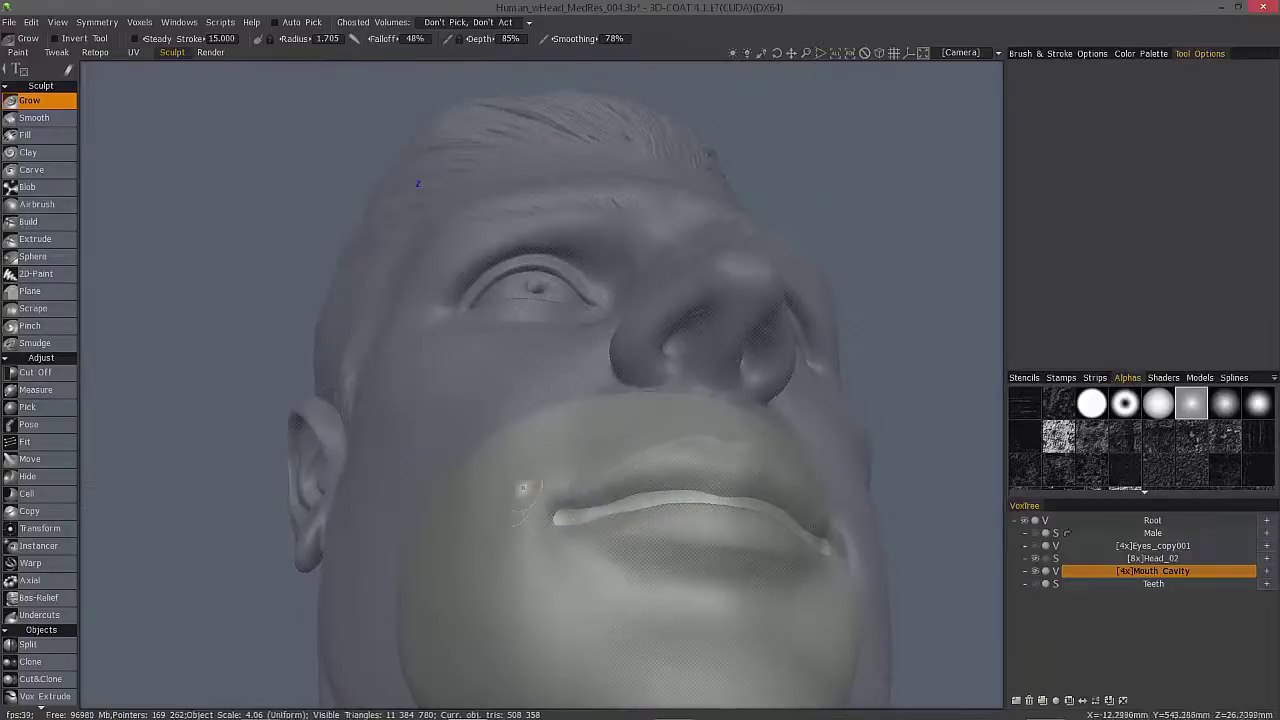
pyautogui.keyDown('alt'); pyautogui.moveTo(522, 487); pyautogui.dragTo(475, 517); pyautogui.keyUp('alt')
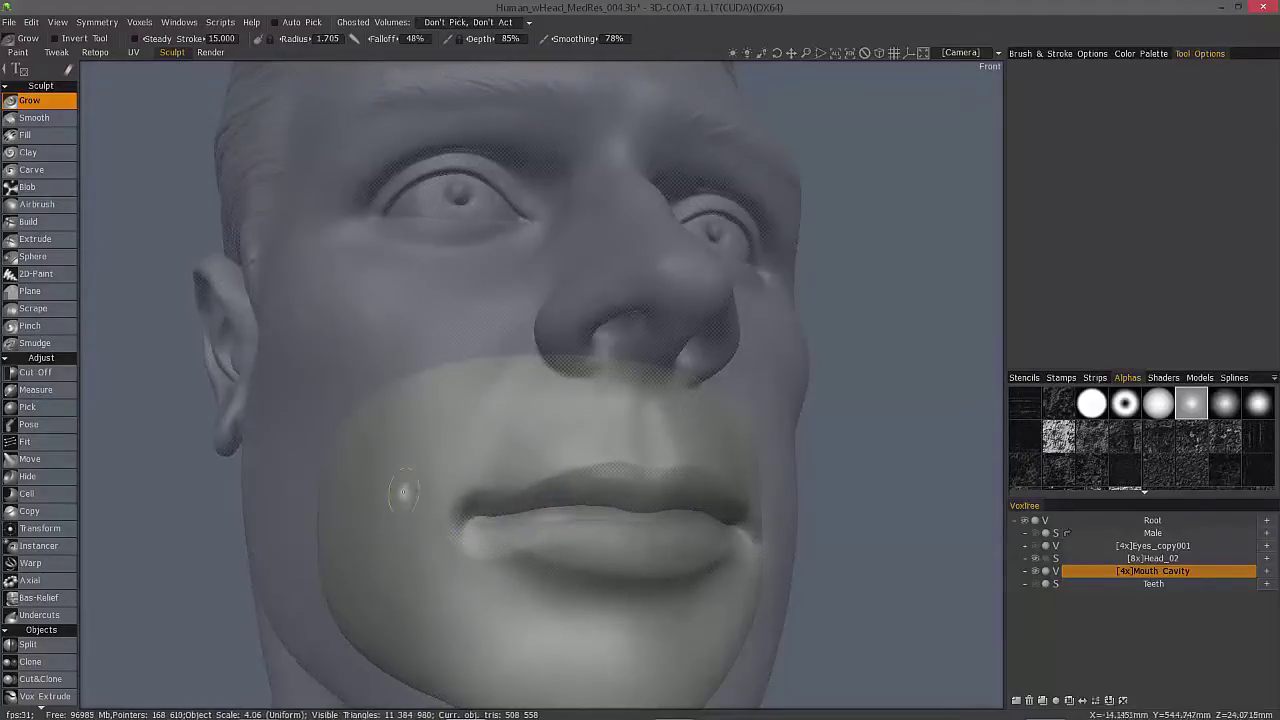
pyautogui.keyDown('alt'); pyautogui.moveTo(403, 491); pyautogui.dragTo(566, 583); pyautogui.keyUp('alt')
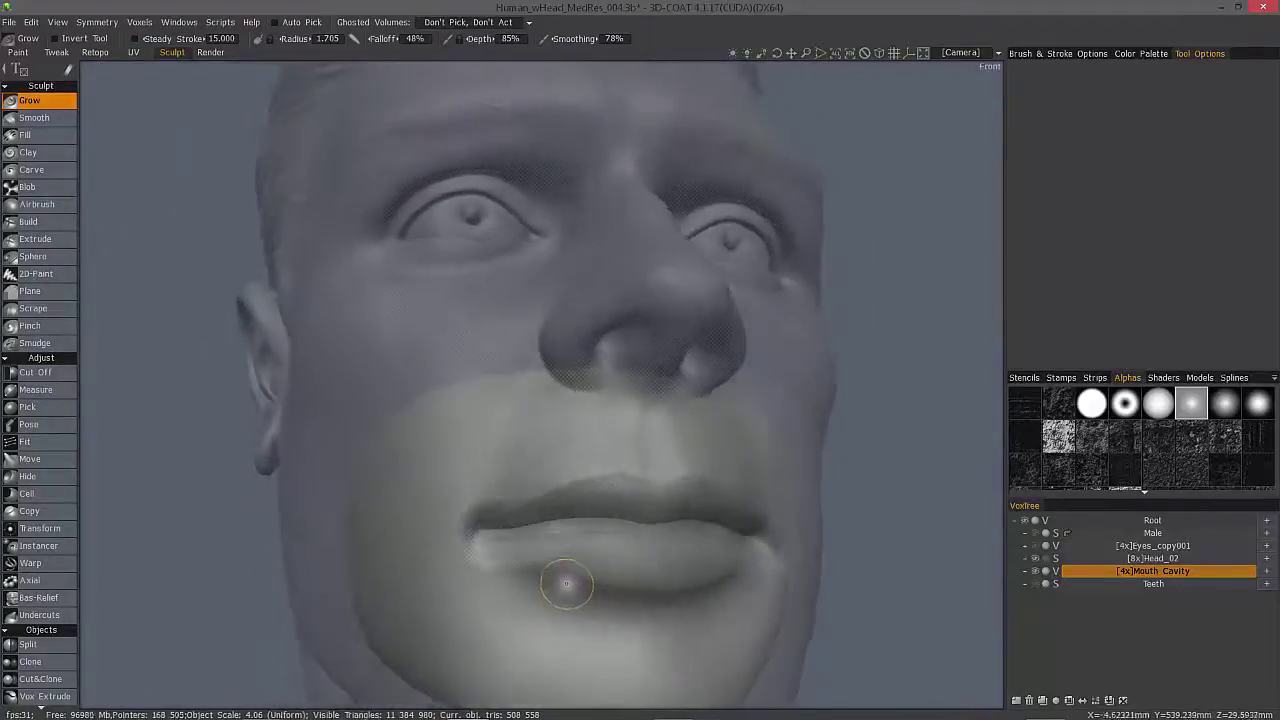
# Hide Head_02 to examine the lip area of the Mouth Cavity on its own, and show the head again.
pyautogui.click(1036, 558)
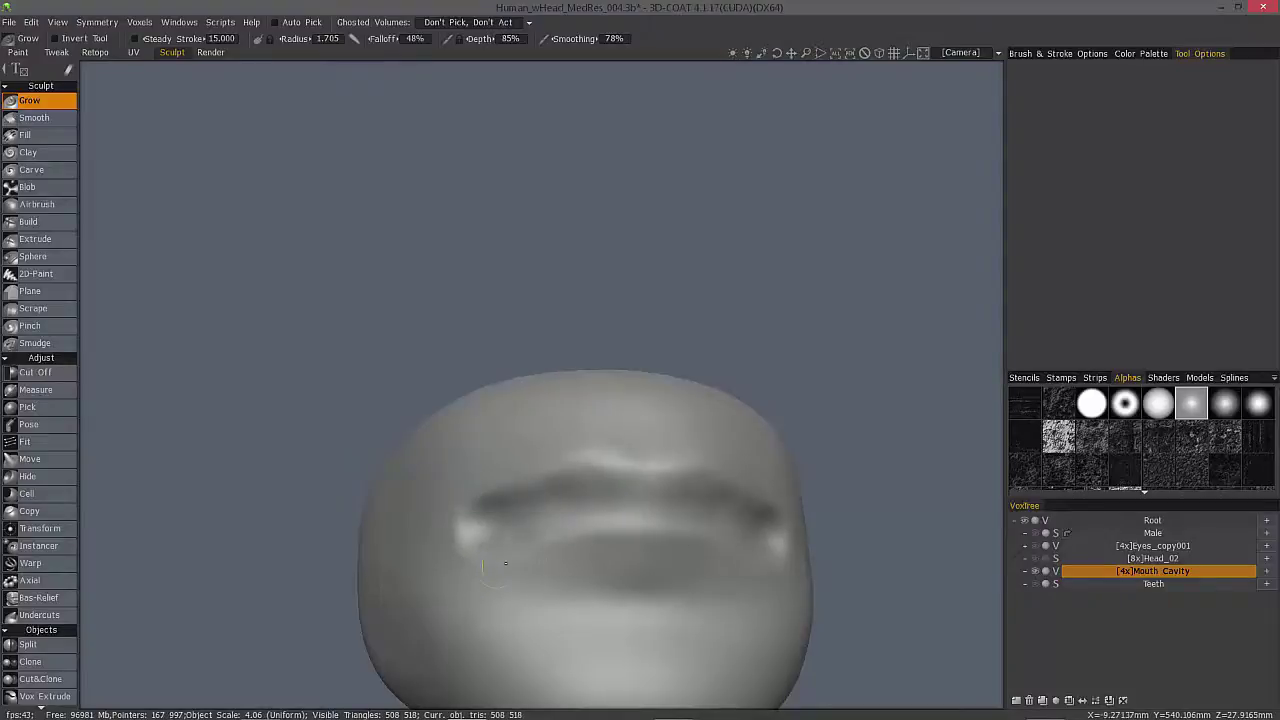
pyautogui.click(1035, 559)
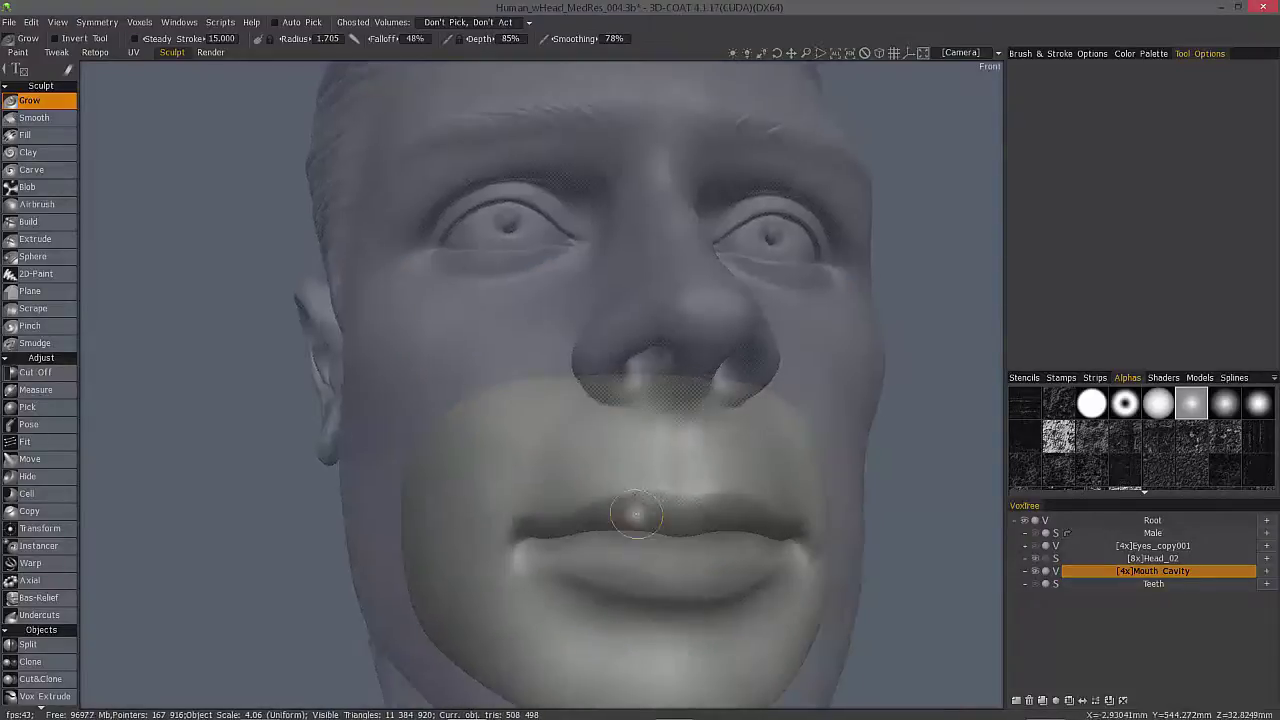
pyautogui.keyDown('alt'); pyautogui.moveTo(634, 514); pyautogui.dragTo(602, 498); pyautogui.keyUp('alt')
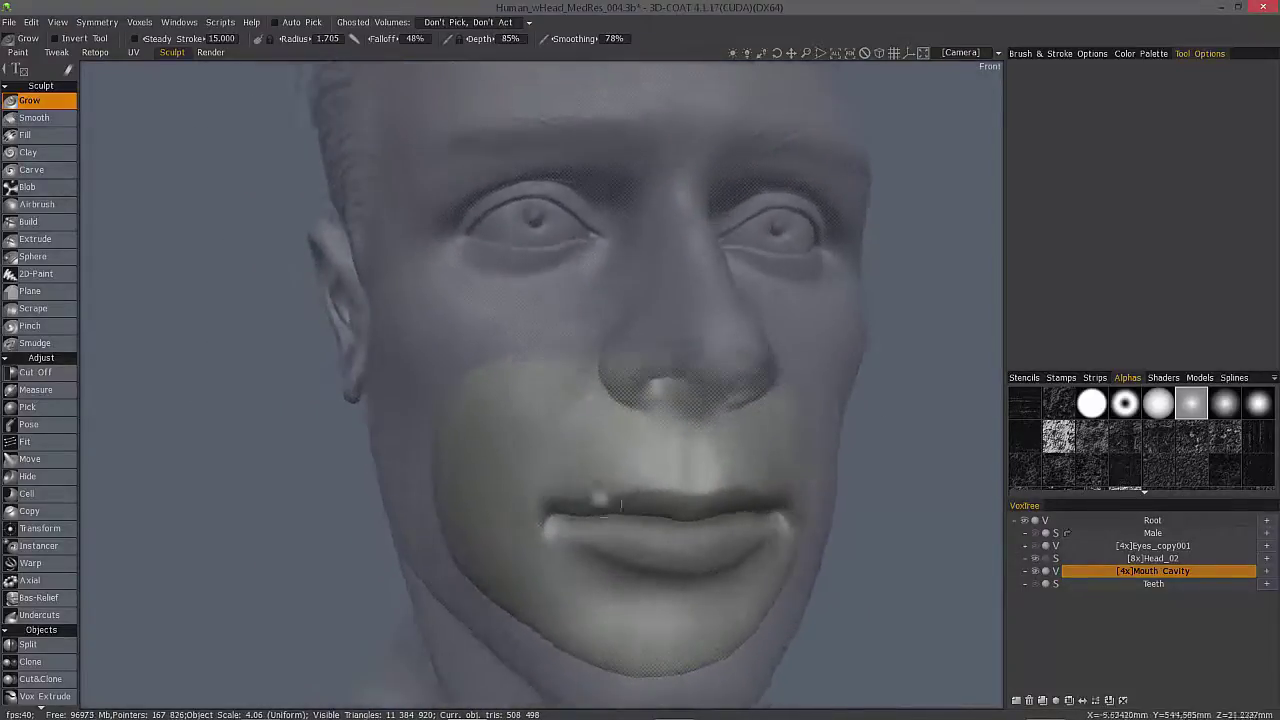
# Turn off ghosting for Head_02 and switch the Mouth Cavity layer from voxel to surface mode.
pyautogui.click(1046, 559)
pyautogui.keyDown('alt'); pyautogui.moveTo(773, 490); pyautogui.dragTo(580, 440); pyautogui.keyUp('alt')
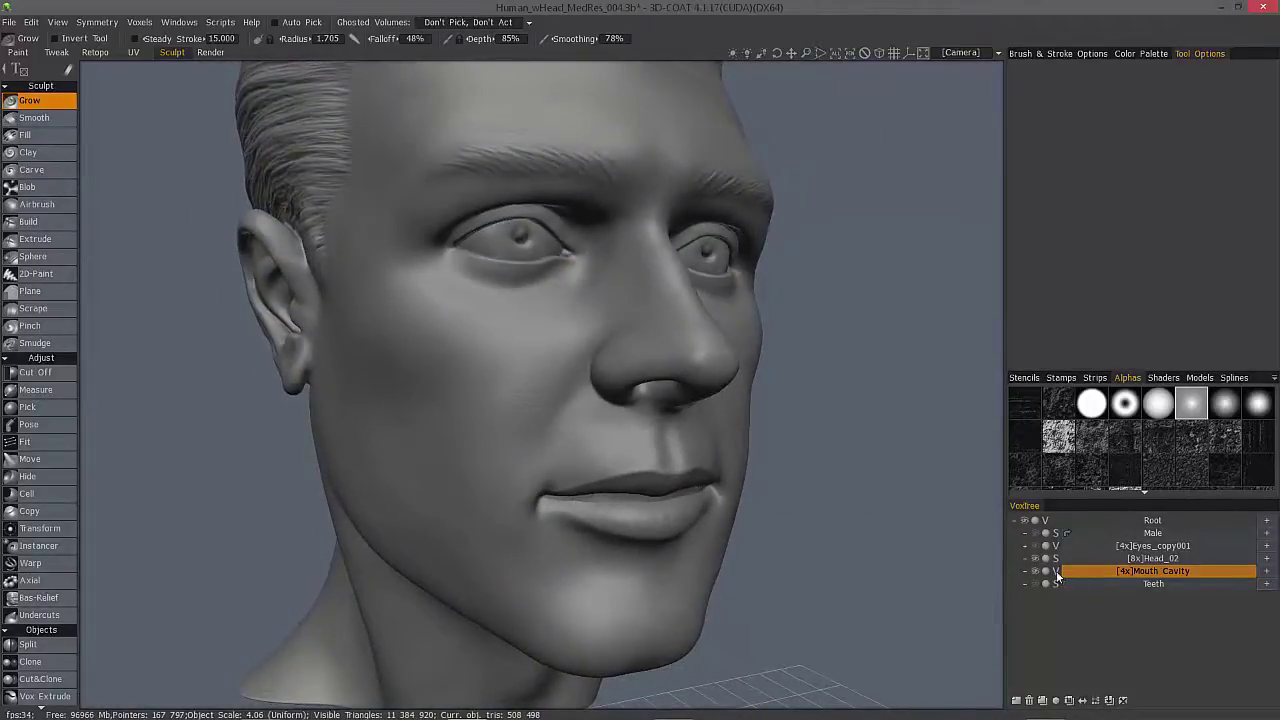
pyautogui.click(1056, 570)
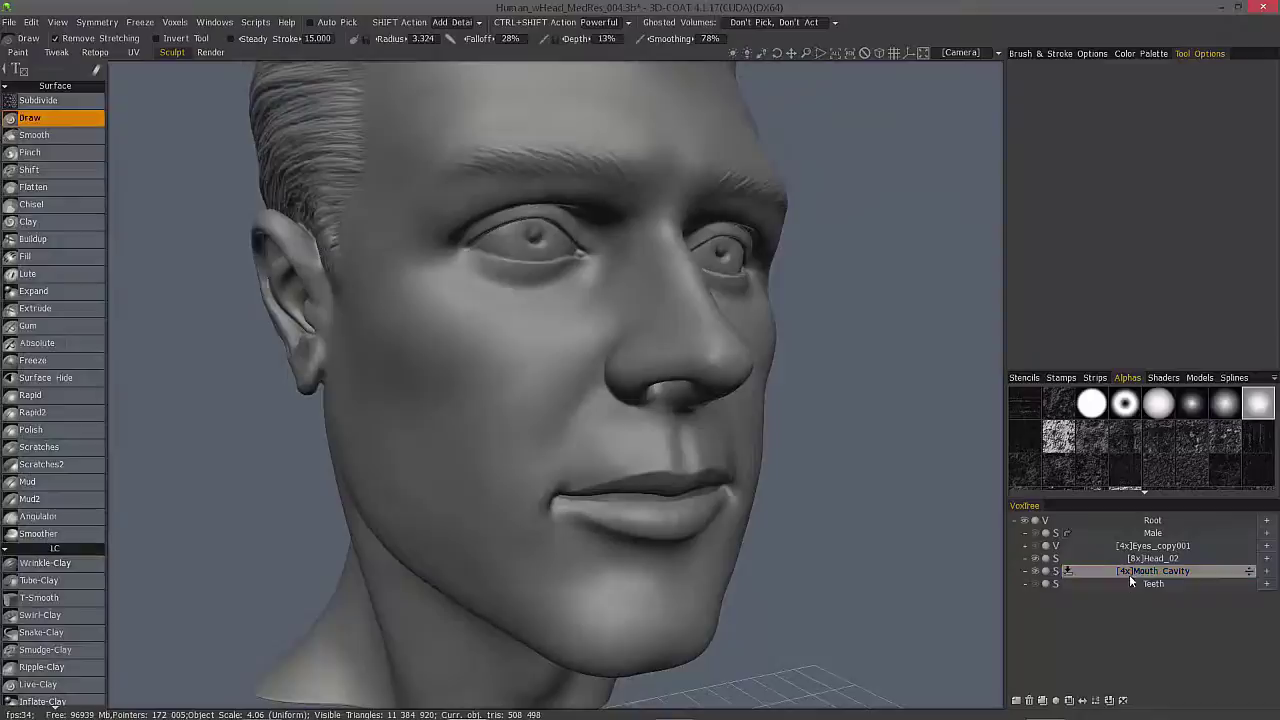
# Subtract the Mouth Cavity layer from Head_02 to hollow out the inside of the mouth.
pyautogui.rightClick(1154, 572)
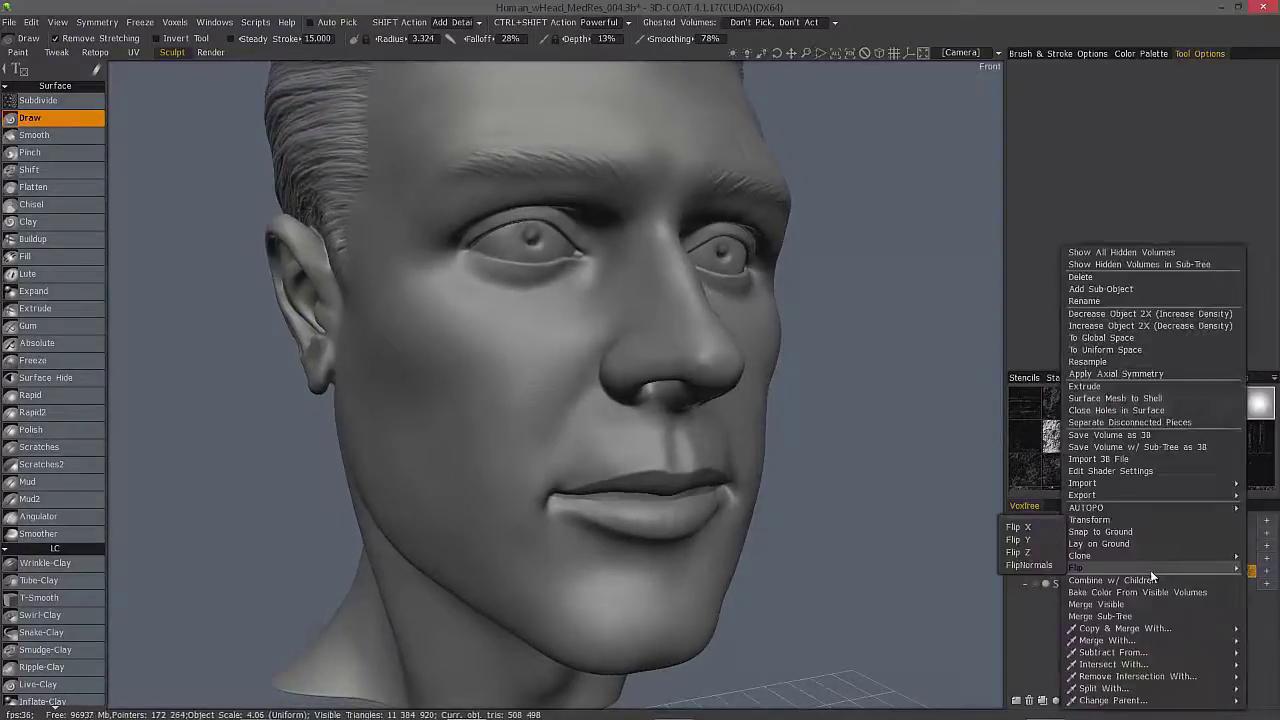
pyautogui.moveTo(1094, 645)
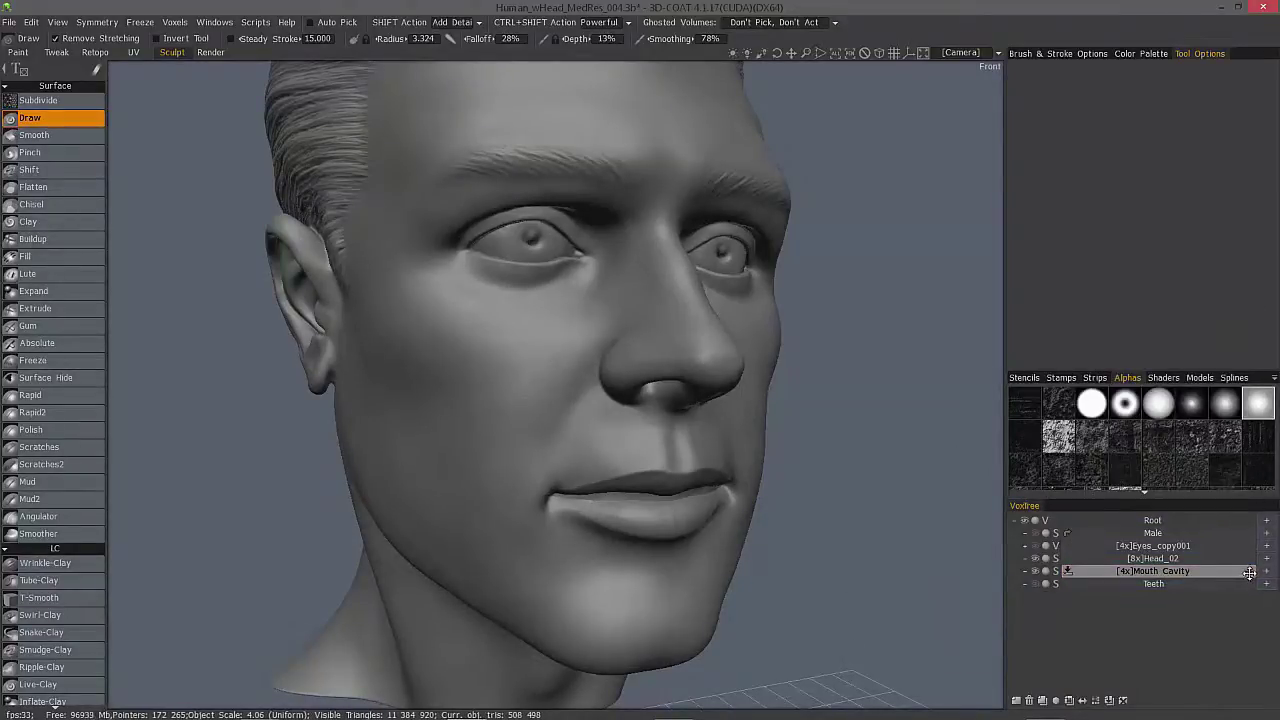
pyautogui.moveTo(1251, 571); pyautogui.dragTo(1249, 561)
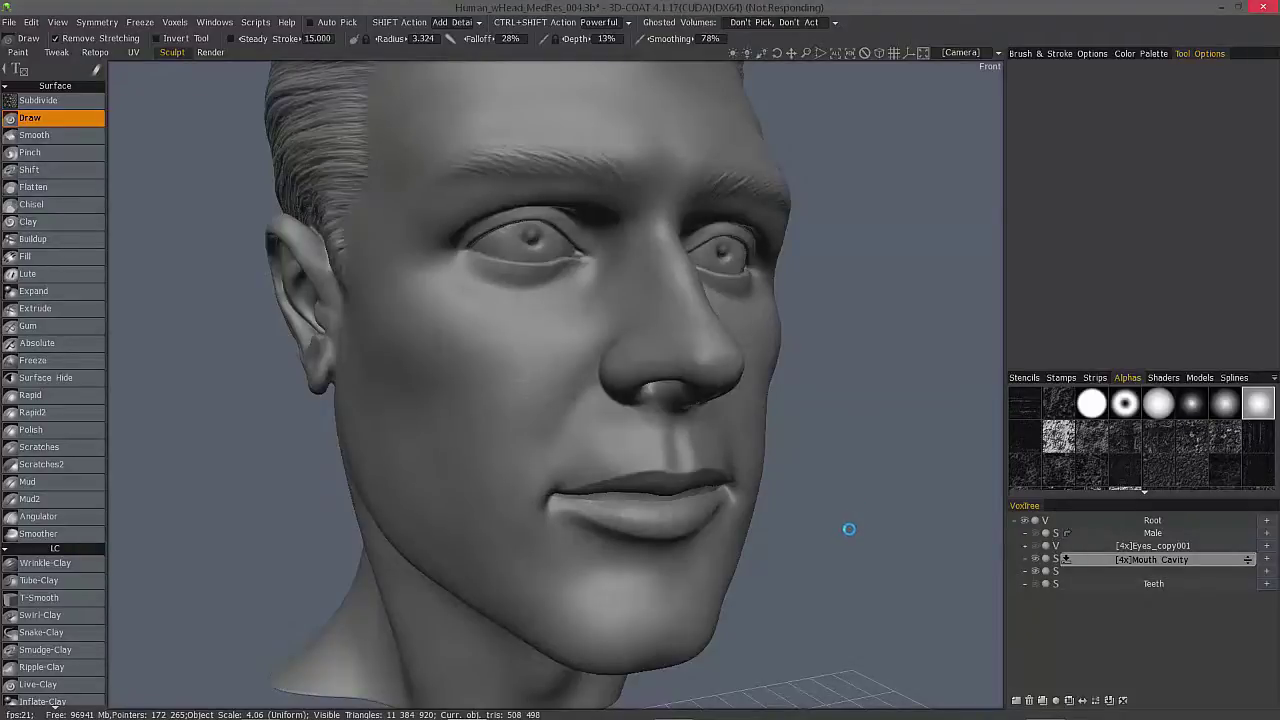
pyautogui.moveTo(846, 530)
pyautogui.mouseDown()
pyautogui.moveTo(826, 513)
pyautogui.moveTo(745, 503)
pyautogui.moveTo(610, 506)
pyautogui.moveTo(482, 400)
pyautogui.moveTo(560, 425)
pyautogui.moveTo(474, 466)
pyautogui.moveTo(315, 423)
pyautogui.moveTo(394, 412)
pyautogui.moveTo(450, 440)
pyautogui.moveTo(400, 420)
pyautogui.moveTo(319, 422)
pyautogui.moveTo(464, 485)
pyautogui.mouseUp()
pyautogui.scroll(8, 560, 515)
pyautogui.scroll(-8, 394, 376)
pyautogui.keyDown('alt'); pyautogui.moveTo(394, 376); pyautogui.dragTo(903, 526); pyautogui.keyUp('alt')
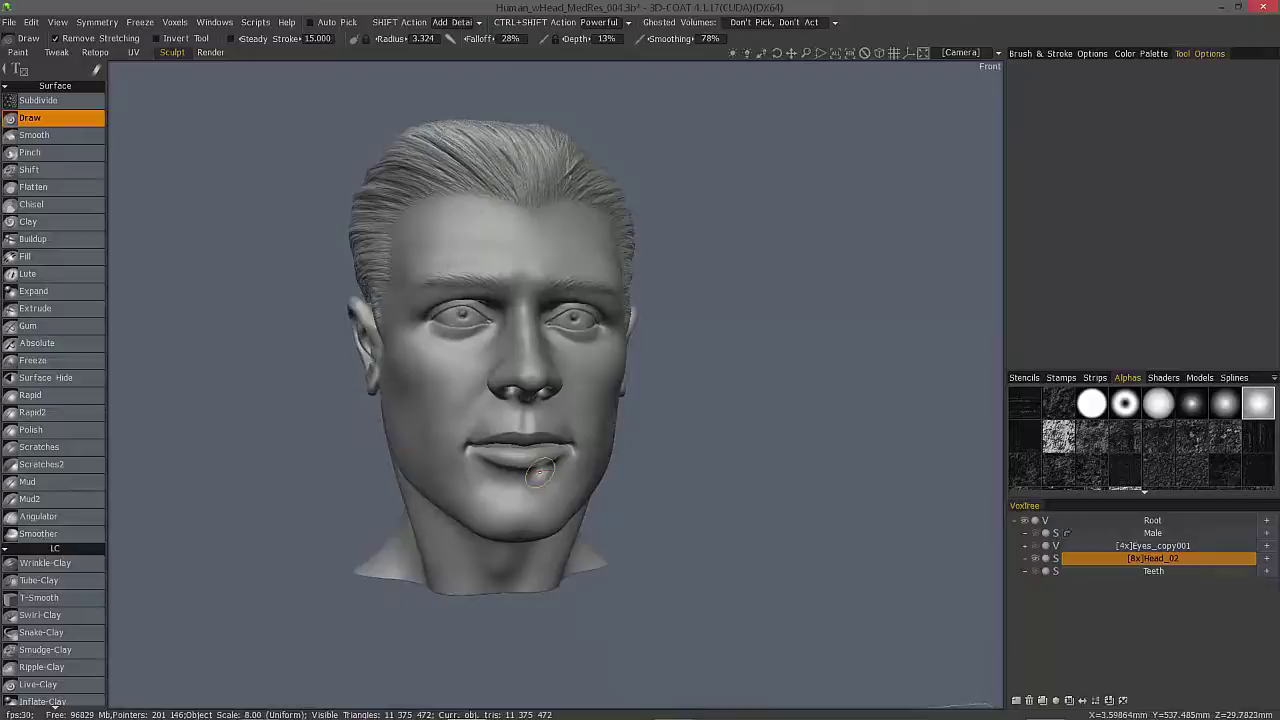
# Hide the character's right half of the head up to the centreline, using Surface Hide with a rectangular selection in an orthographic front view.
pyautogui.keyDown('alt'); pyautogui.moveTo(540, 472); pyautogui.dragTo(525, 473); pyautogui.keyUp('alt')
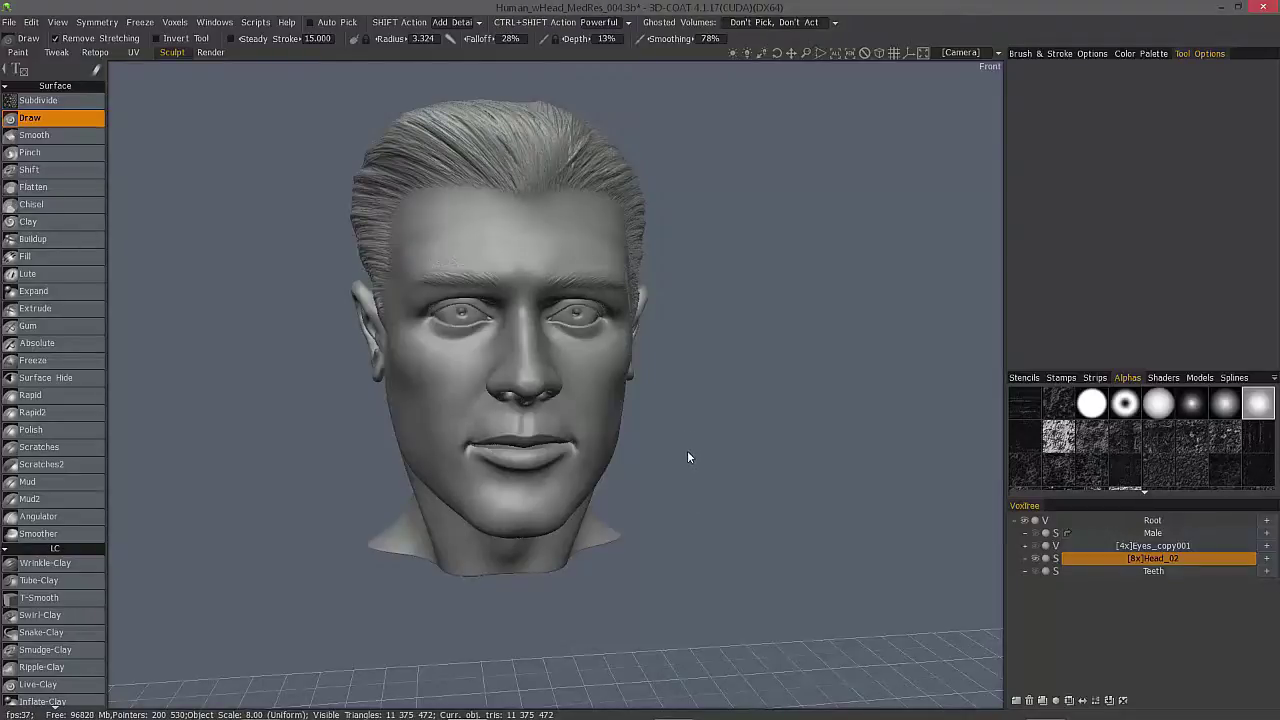
pyautogui.scroll(-6, 687, 455)
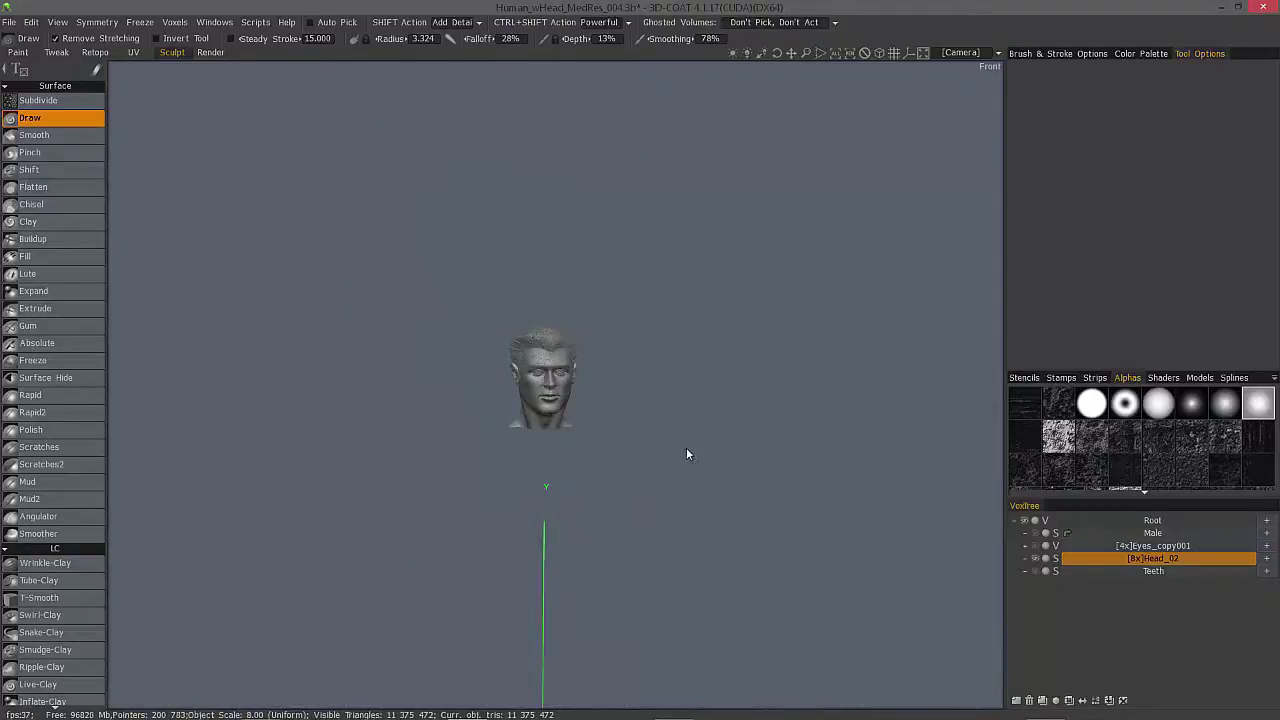
pyautogui.press('KP_2')
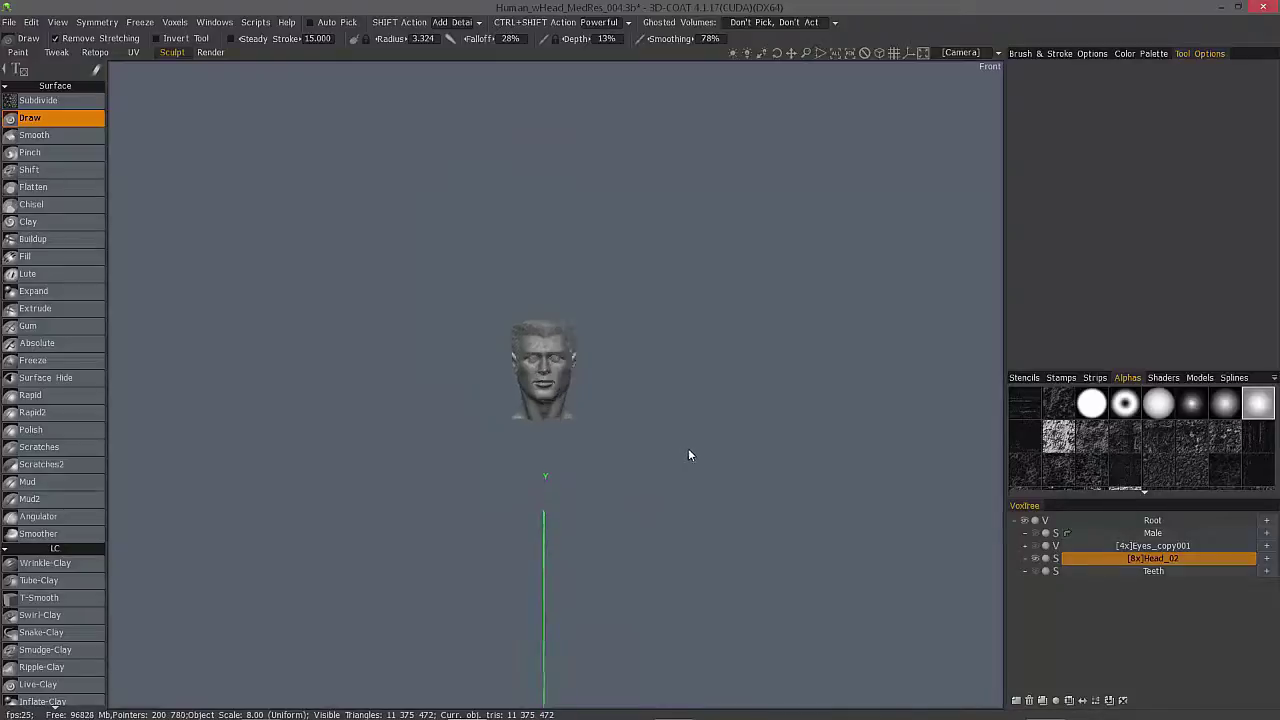
pyautogui.scroll(1, 767, 432)
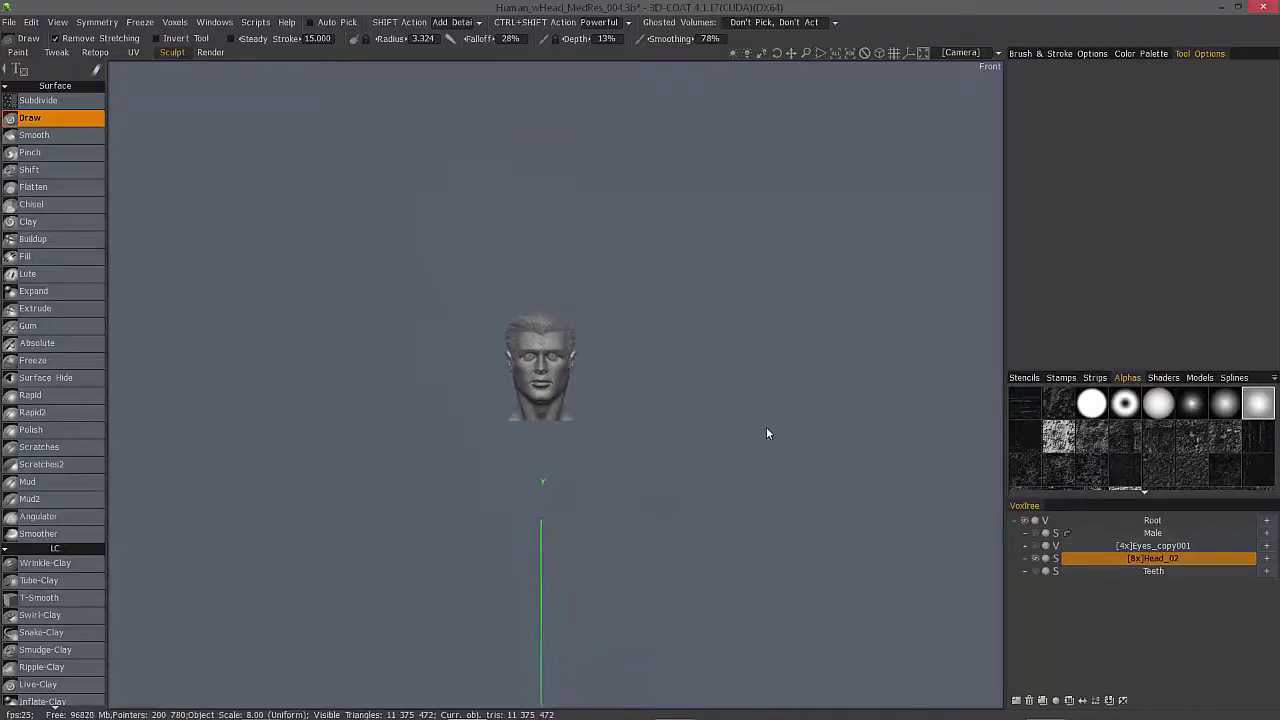
pyautogui.scroll(10, 766, 433)
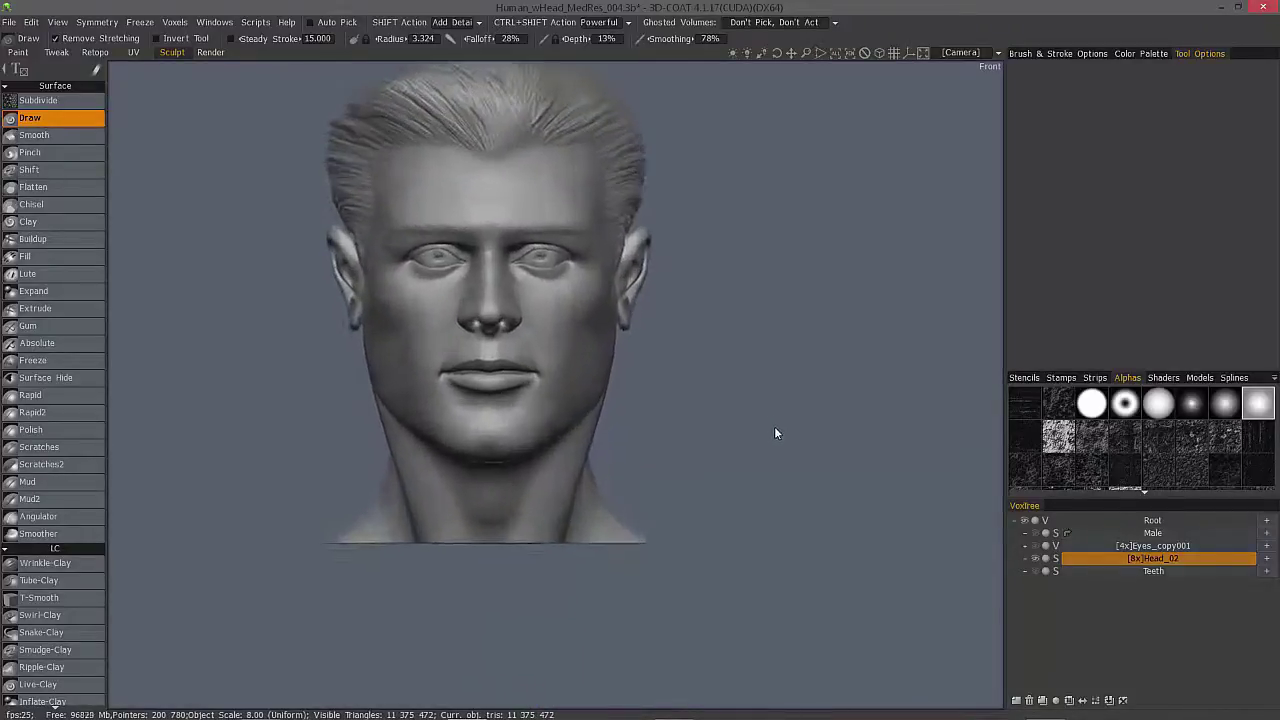
pyautogui.keyDown('alt'); pyautogui.moveTo(775, 427); pyautogui.dragTo(861, 487, button='middle'); pyautogui.keyUp('alt')
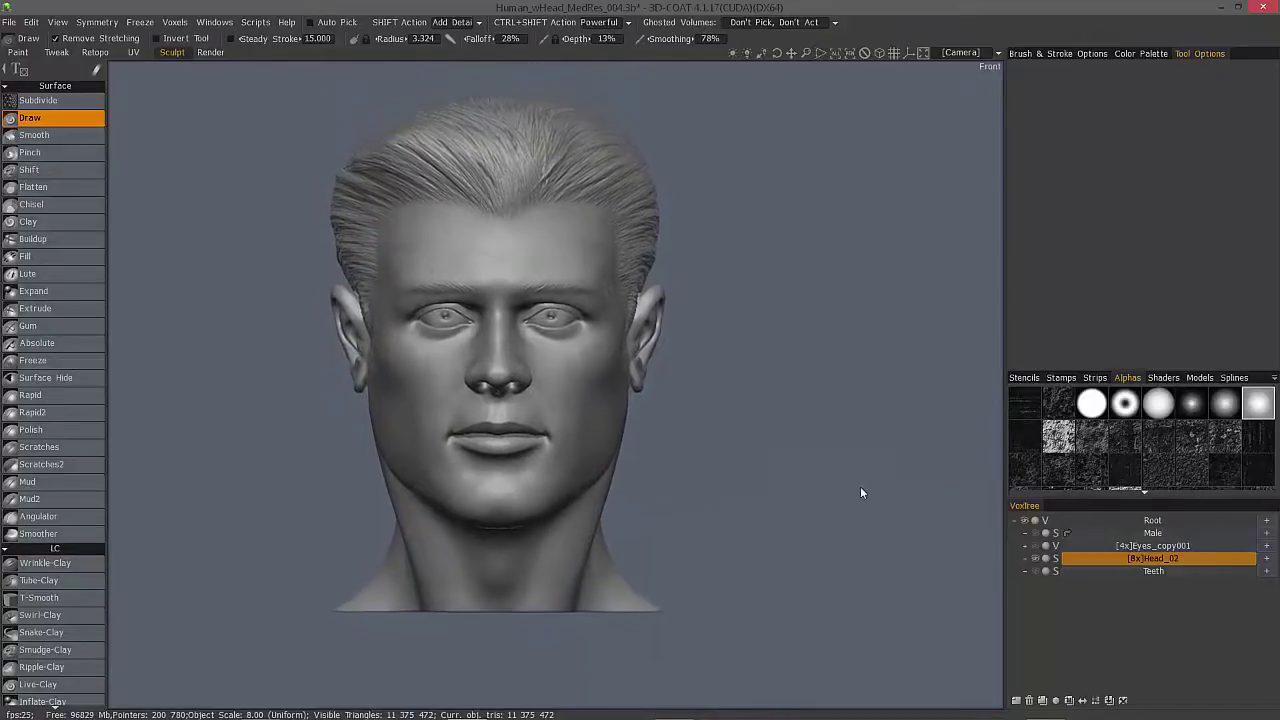
pyautogui.click(57, 378)
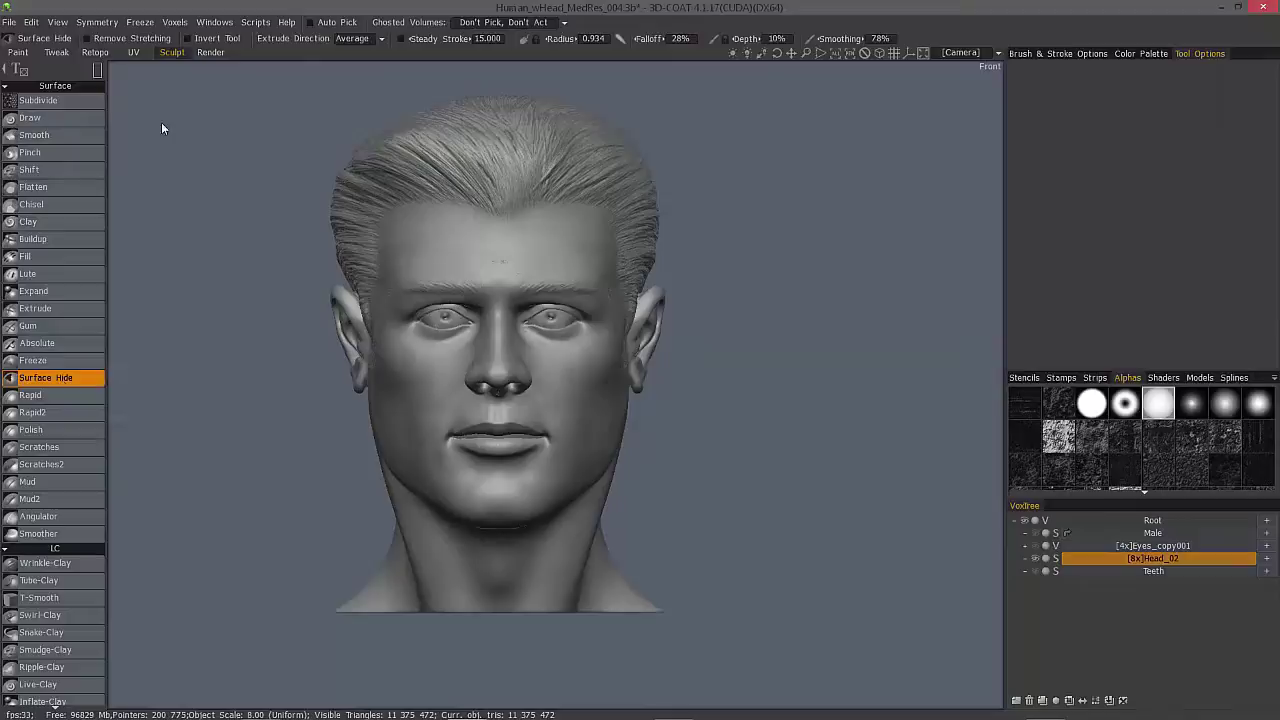
pyautogui.click(96, 72)
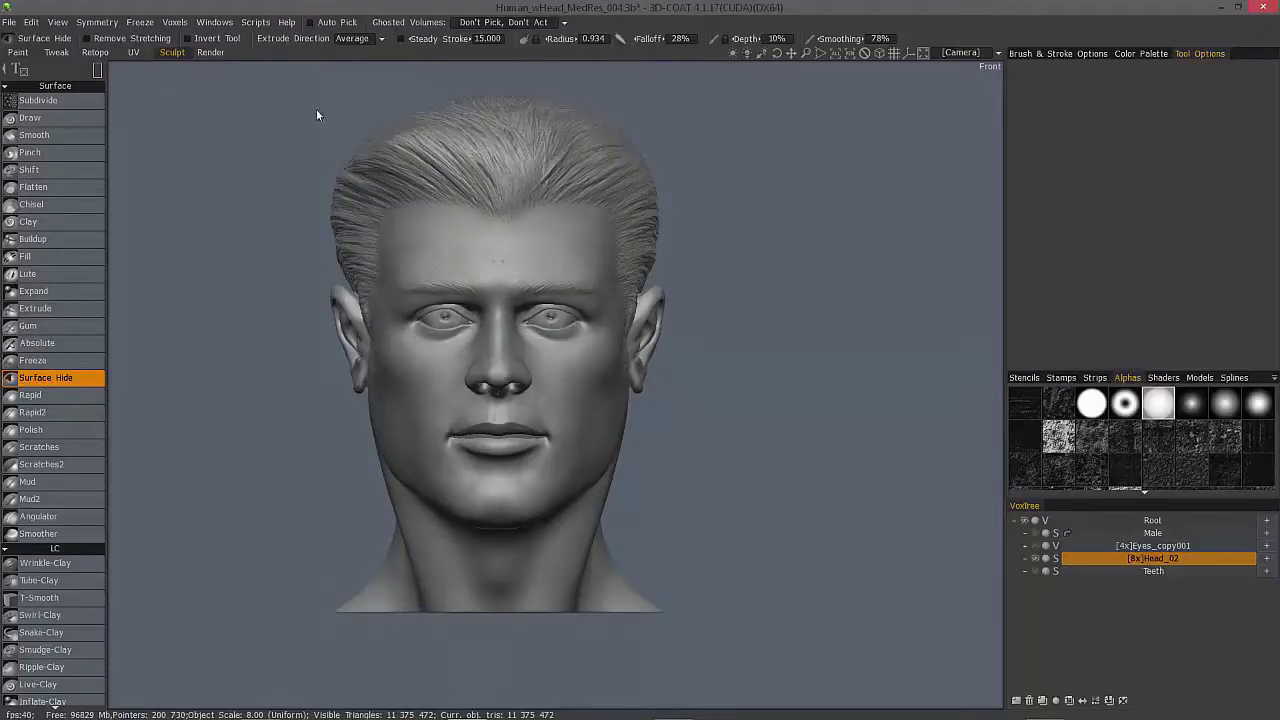
pyautogui.moveTo(98, 70)
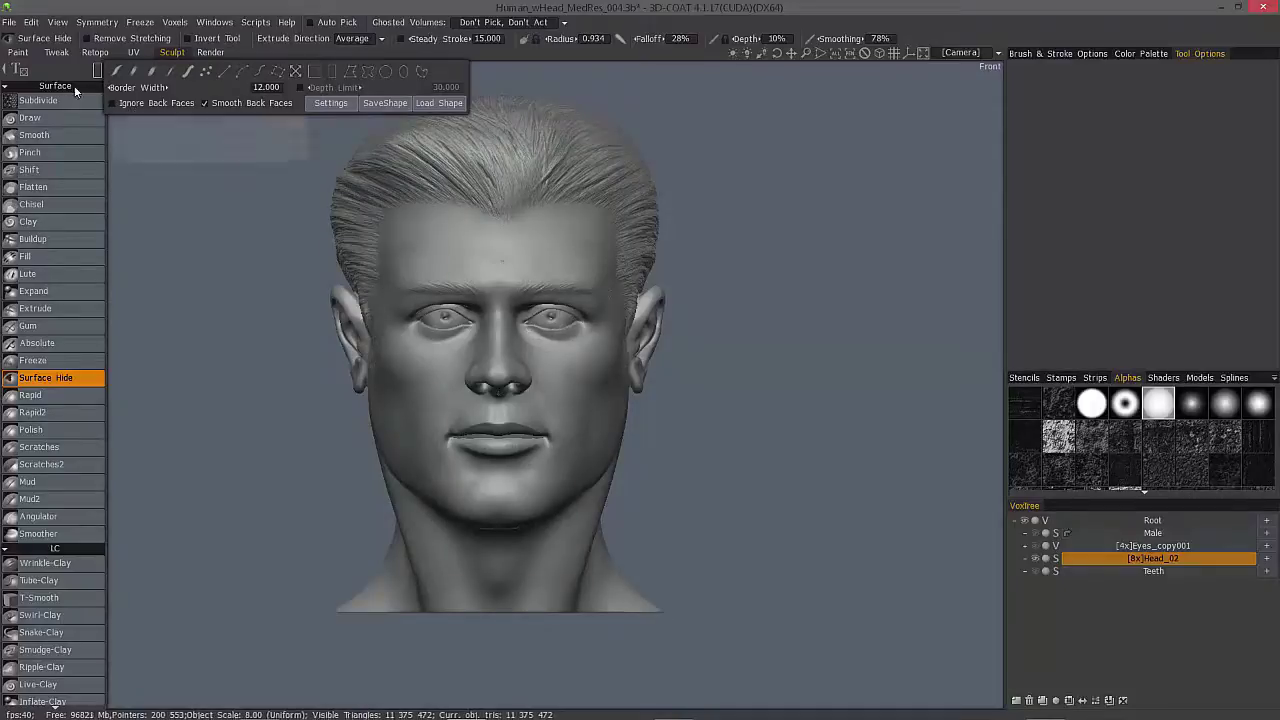
pyautogui.moveTo(251, 363); pyautogui.dragTo(272, 370, button='middle')
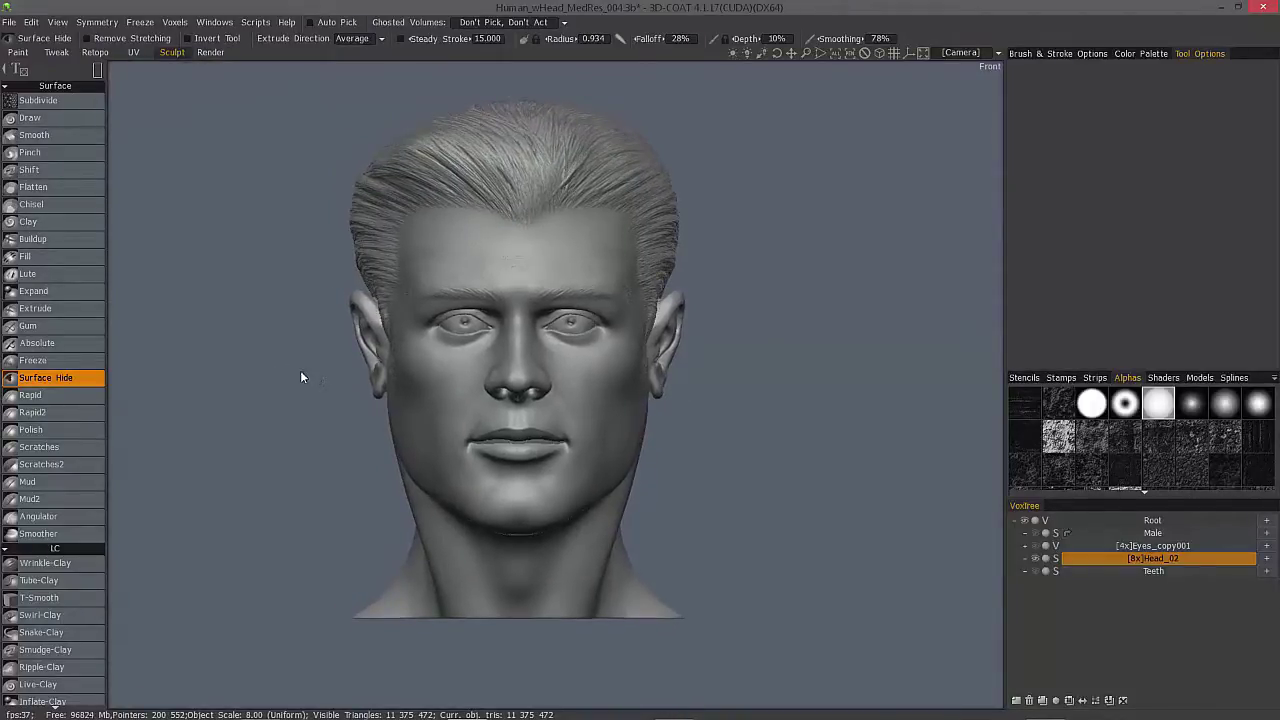
pyautogui.press('s')
pyautogui.press('s')
pyautogui.press('s')
pyautogui.moveTo(300, 121); pyautogui.dragTo(285, 157, button='middle')
pyautogui.moveTo(259, 99); pyautogui.dragTo(516, 648)
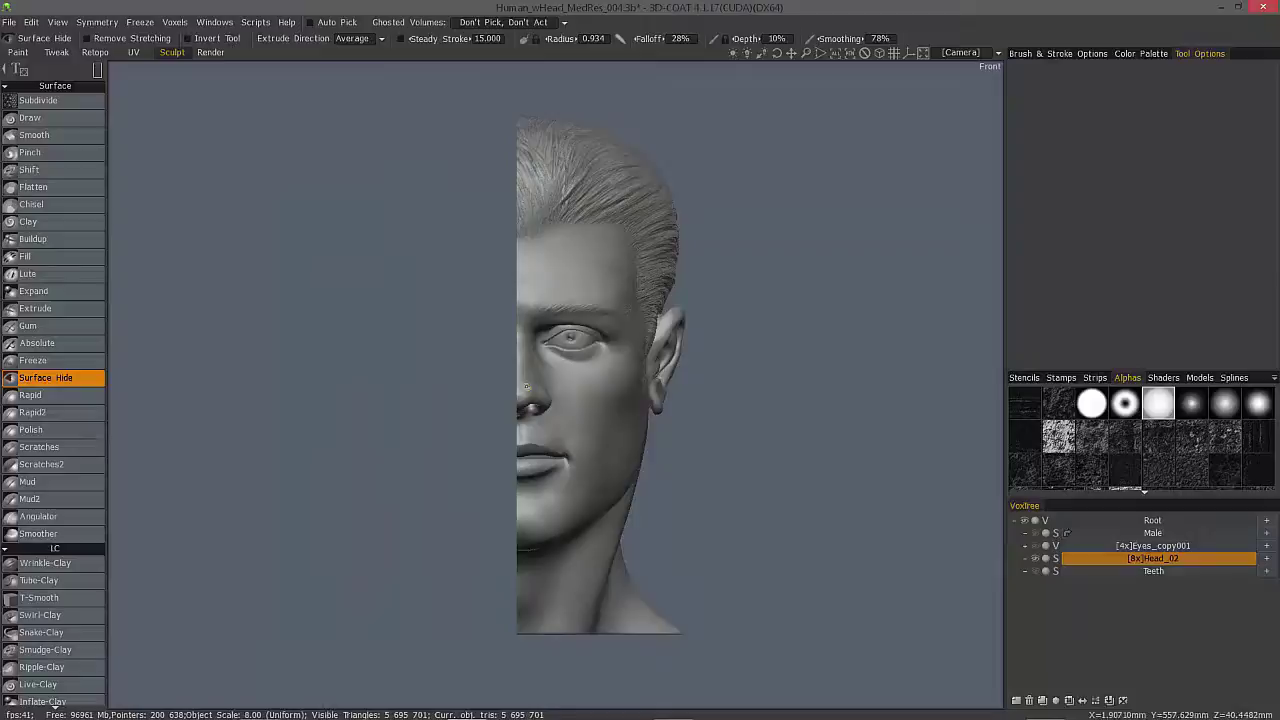
# Switch to perspective and examine the hollowed mouth cavity and lip opening from inside the remaining half of the head.
pyautogui.click(878, 53)
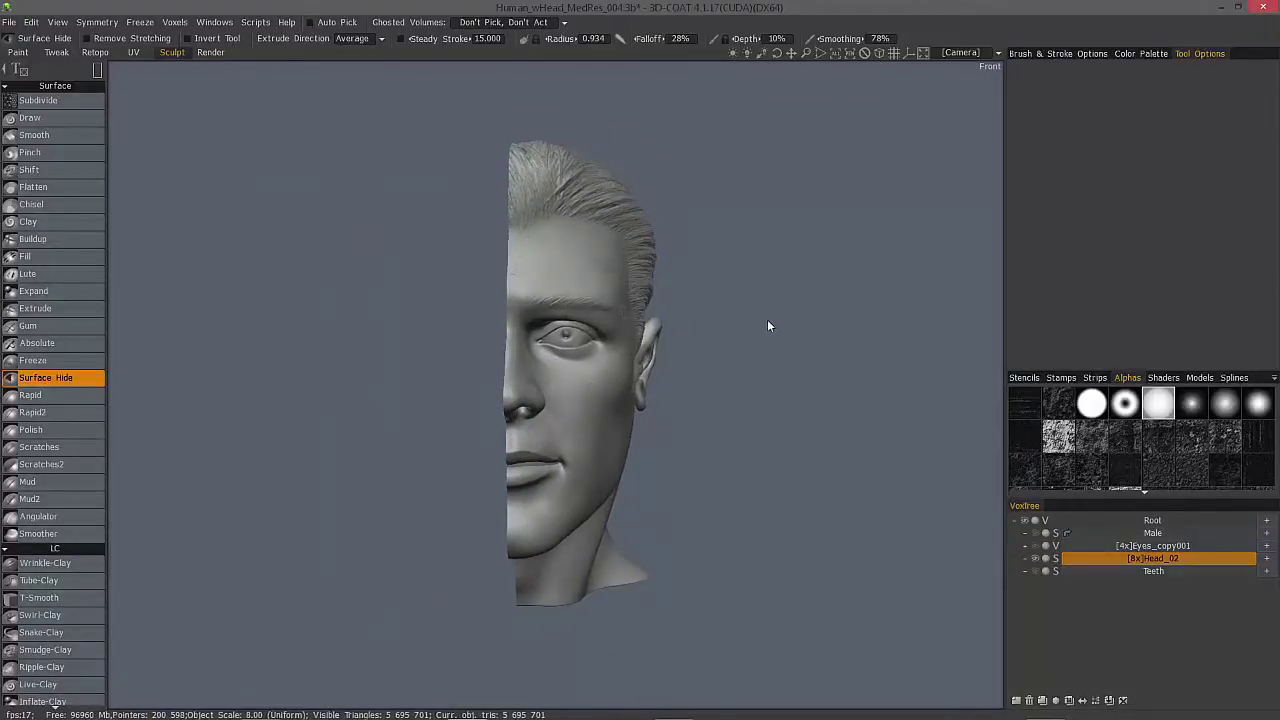
pyautogui.keyDown('alt'); pyautogui.moveTo(640, 368); pyautogui.dragTo(780, 435); pyautogui.keyUp('alt')
pyautogui.keyDown('alt'); pyautogui.moveTo(780, 435); pyautogui.dragTo(685, 372, button='right'); pyautogui.keyUp('alt')
pyautogui.keyDown('alt'); pyautogui.moveTo(687, 372); pyautogui.dragTo(660, 380); pyautogui.keyUp('alt')
pyautogui.keyDown('alt'); pyautogui.moveTo(660, 380); pyautogui.dragTo(785, 386, button='middle'); pyautogui.keyUp('alt')
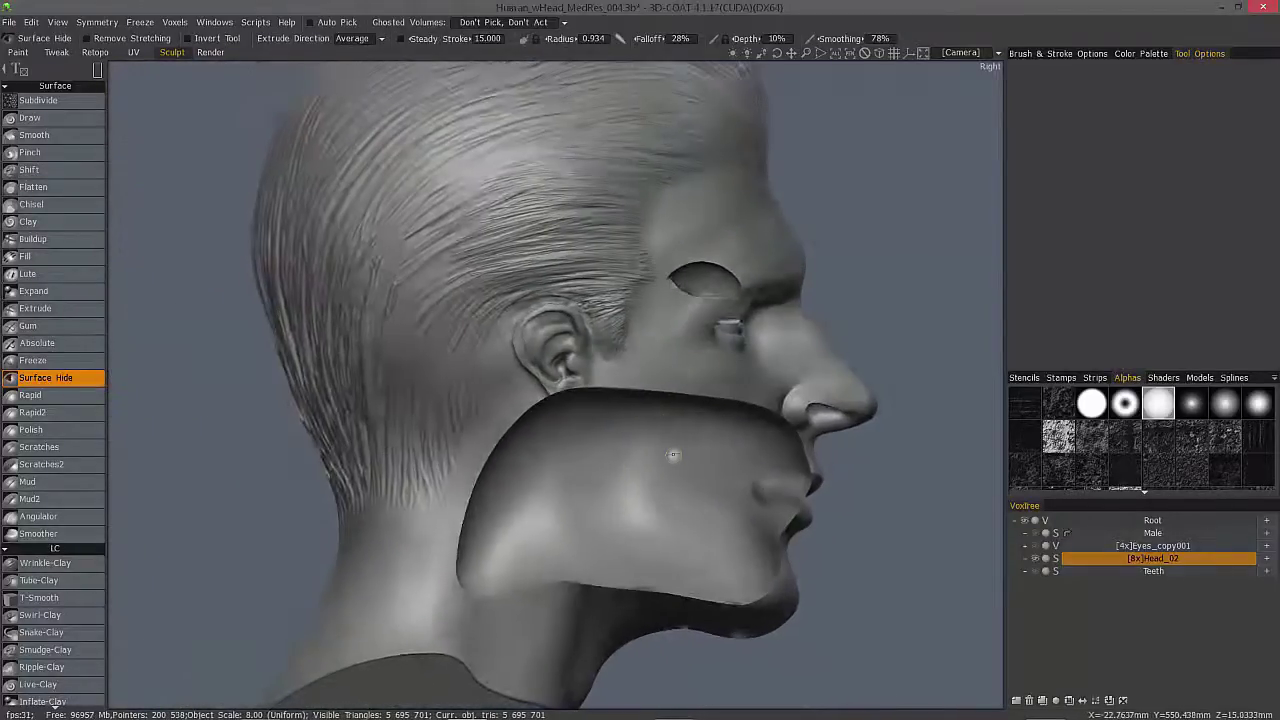
pyautogui.moveTo(673, 455); pyautogui.dragTo(766, 471, button='middle')
pyautogui.moveTo(766, 351)
pyautogui.mouseDown(button='middle')
pyautogui.moveTo(766, 466)
pyautogui.moveTo(678, 390)
pyautogui.mouseUp(button='middle')
pyautogui.moveTo(746, 443); pyautogui.dragTo(753, 452, button='middle')
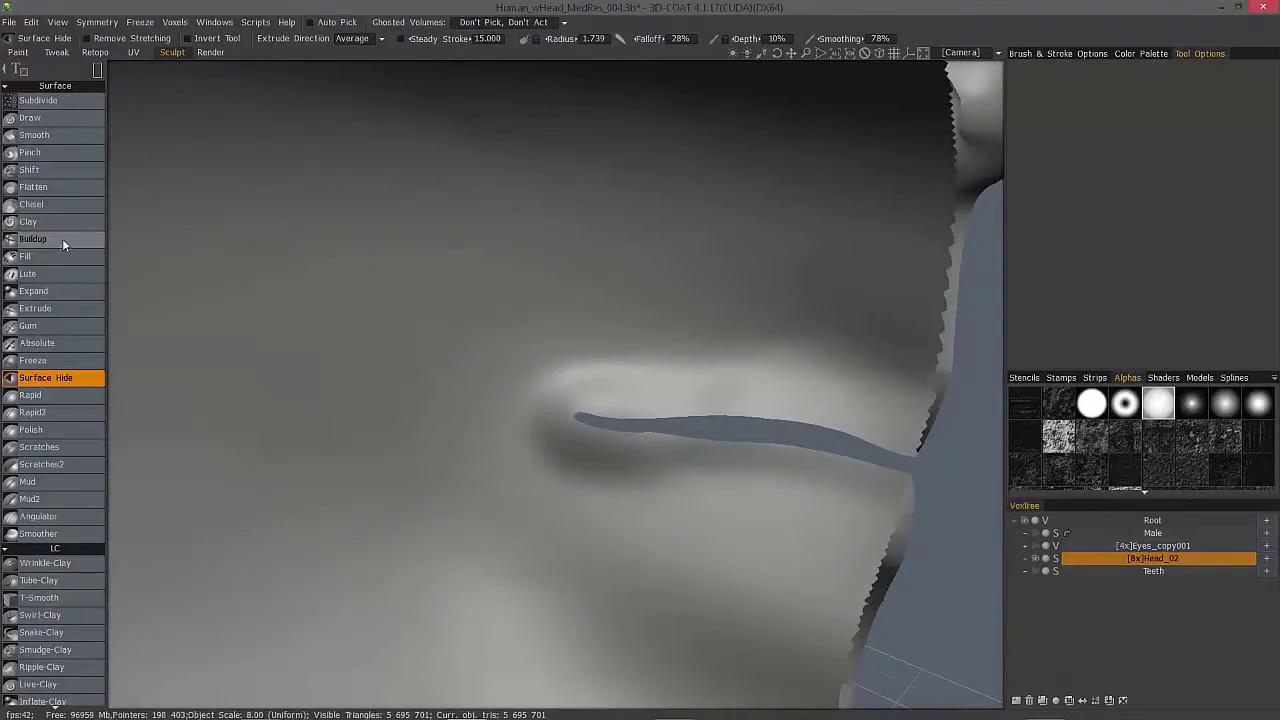
# Carve a deeper crease beneath the inner lower lip with the Draw tool, running from the mouth corner towards the centreline.
pyautogui.click(64, 120)
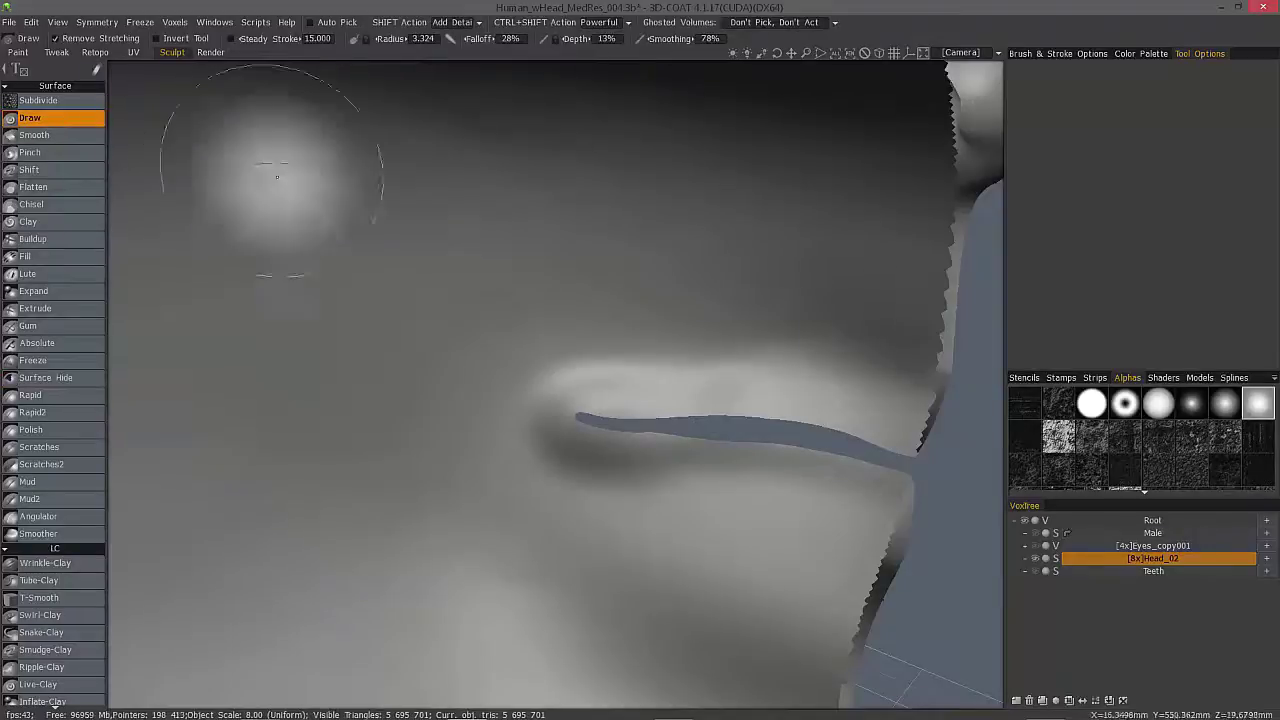
pyautogui.moveTo(835, 430)
pyautogui.mouseDown(button='middle')
pyautogui.moveTo(858, 464)
pyautogui.moveTo(785, 474)
pyautogui.mouseUp(button='middle')
pyautogui.moveTo(785, 474)
pyautogui.keyDown('alt'); pyautogui.mouseDown()
pyautogui.moveTo(835, 490)
pyautogui.moveTo(652, 448)
pyautogui.mouseUp(); pyautogui.keyUp('alt')
pyautogui.moveTo(763, 485); pyautogui.dragTo(586, 443)
pyautogui.moveTo(862, 526); pyautogui.dragTo(650, 467)
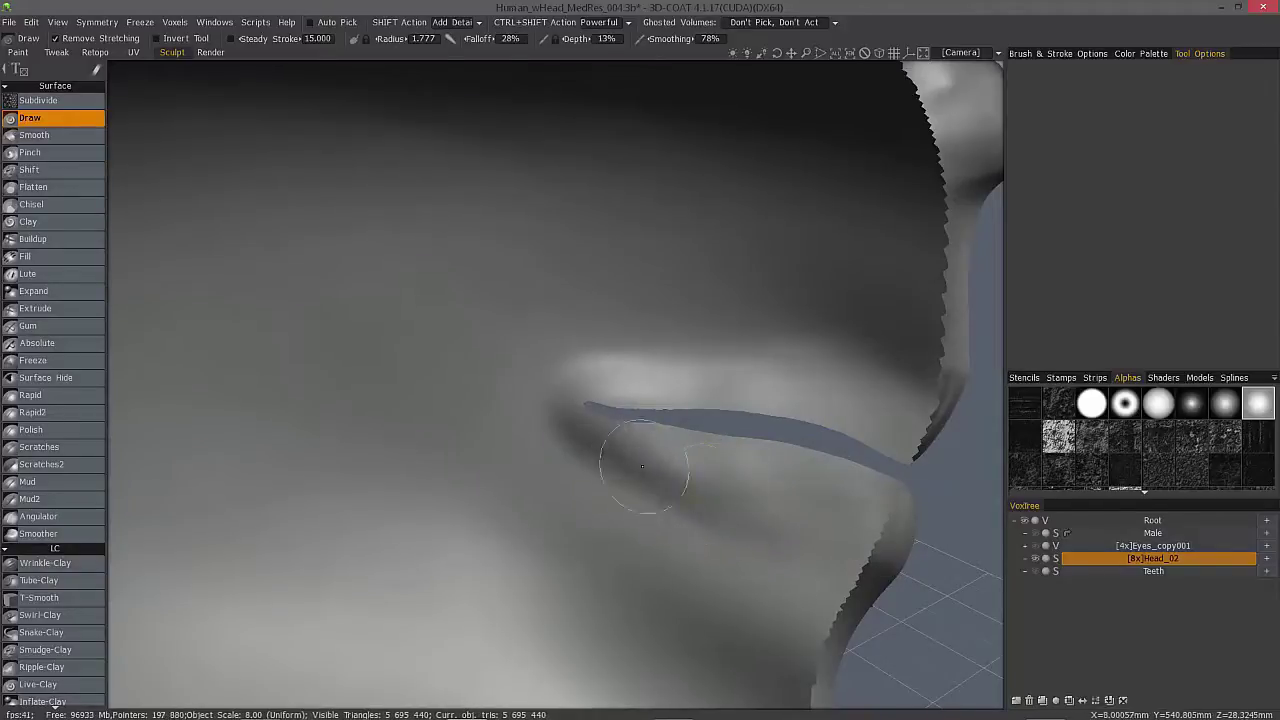
pyautogui.moveTo(720, 485); pyautogui.dragTo(596, 436)
pyautogui.moveTo(862, 538); pyautogui.dragTo(757, 526)
# Build up the inner upper lip into a fuller ridge with Draw strokes from the centreline to the mouth corner.
pyautogui.moveTo(720, 398); pyautogui.dragTo(600, 385)
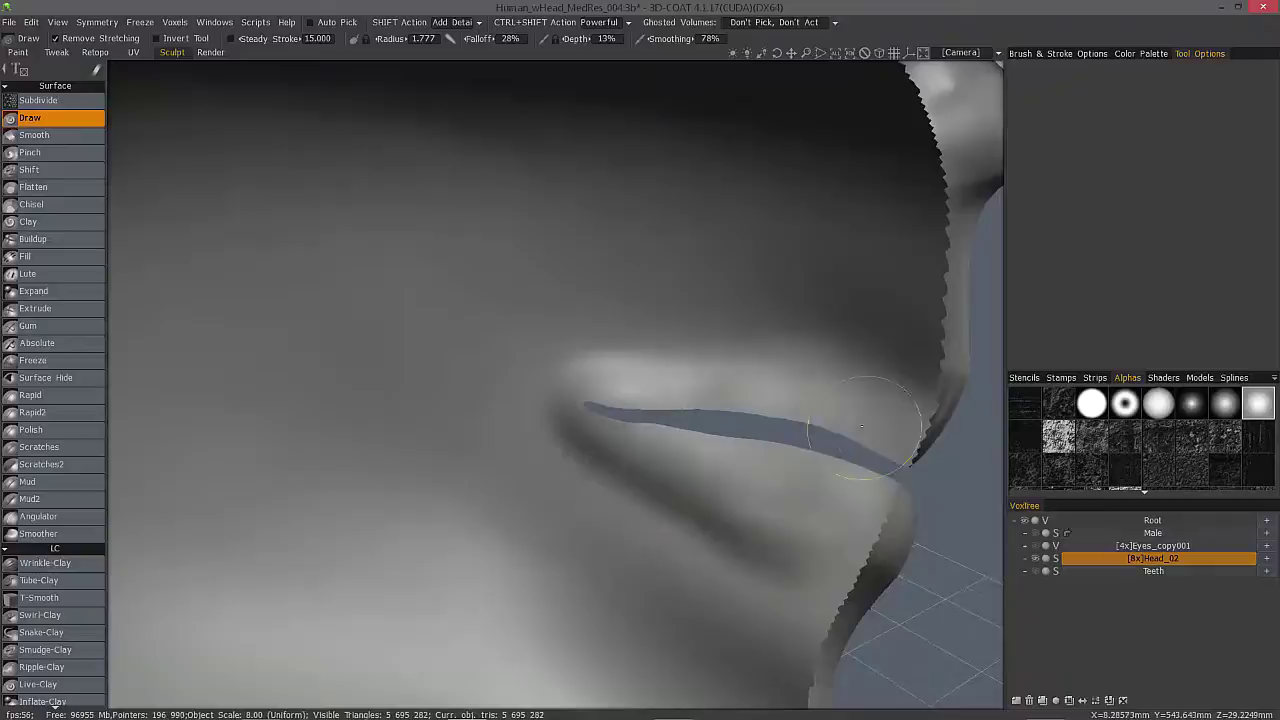
pyautogui.moveTo(860, 400)
pyautogui.mouseDown()
pyautogui.moveTo(628, 390)
pyautogui.moveTo(714, 382)
pyautogui.mouseUp()
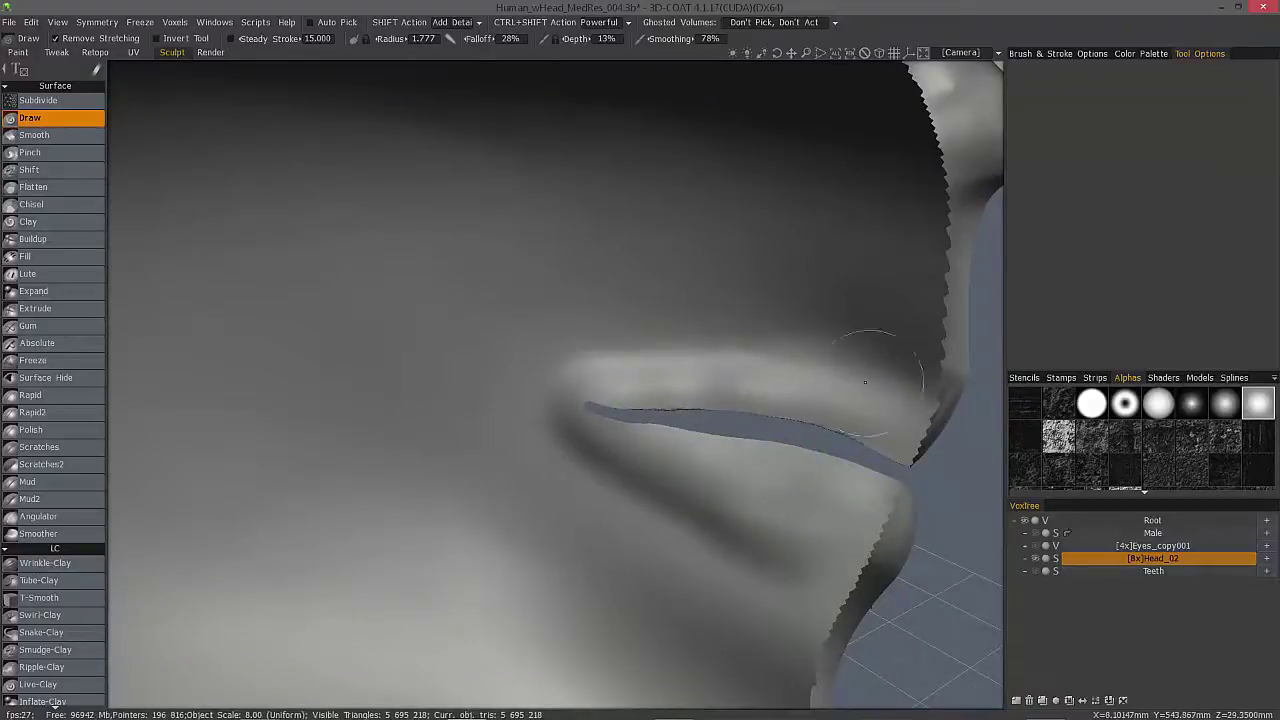
pyautogui.moveTo(757, 423); pyautogui.dragTo(738, 376)
pyautogui.moveTo(738, 376)
pyautogui.mouseDown()
pyautogui.moveTo(918, 412)
pyautogui.moveTo(714, 399)
pyautogui.moveTo(782, 368)
pyautogui.moveTo(934, 384)
pyautogui.moveTo(724, 404)
pyautogui.moveTo(754, 368)
pyautogui.moveTo(612, 372)
pyautogui.mouseUp()
# Shape the inner mouth corner and round out the inner lower lip with further Draw strokes.
pyautogui.keyDown('alt'); pyautogui.moveTo(612, 372); pyautogui.dragTo(278, 117); pyautogui.keyUp('alt')
pyautogui.moveTo(576, 472); pyautogui.dragTo(620, 630)
pyautogui.moveTo(588, 448); pyautogui.dragTo(578, 525)
pyautogui.keyDown('alt'); pyautogui.moveTo(578, 525); pyautogui.dragTo(210, 108); pyautogui.keyUp('alt')
pyautogui.moveTo(712, 480); pyautogui.dragTo(721, 479)
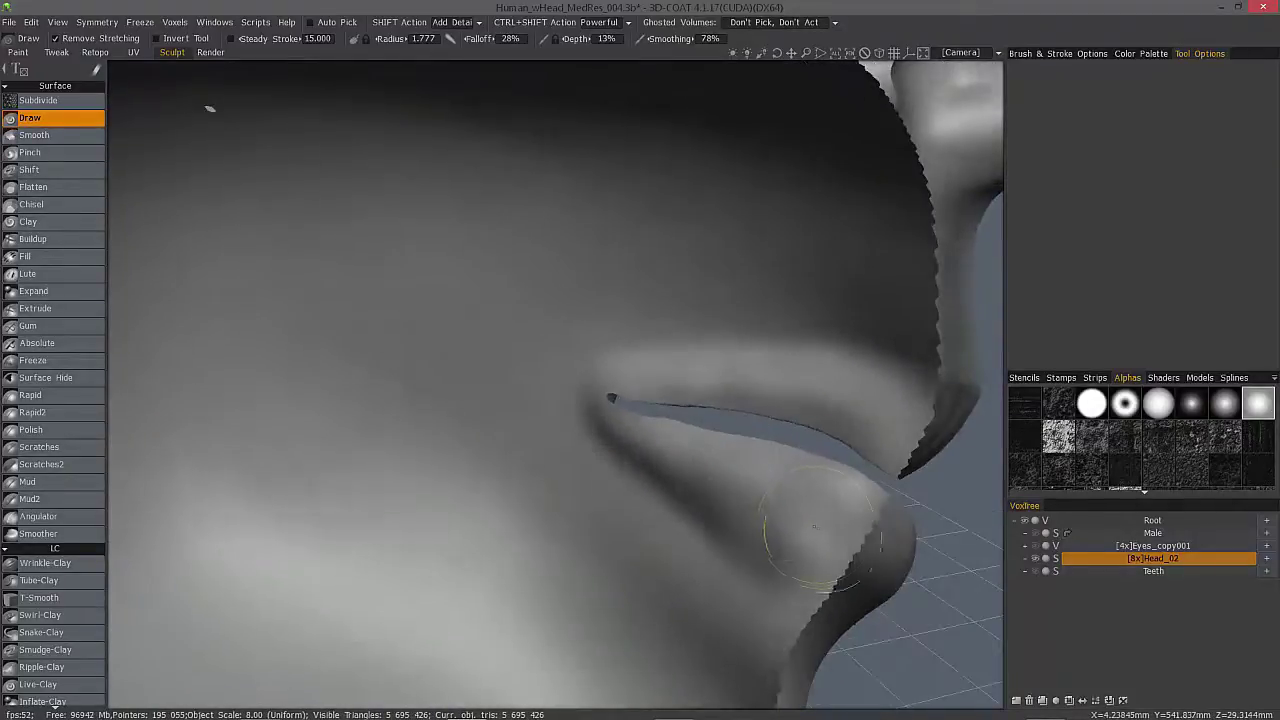
pyautogui.moveTo(805, 505)
pyautogui.mouseDown()
pyautogui.moveTo(846, 520)
pyautogui.moveTo(830, 540)
pyautogui.moveTo(786, 537)
pyautogui.moveTo(819, 547)
pyautogui.moveTo(683, 466)
pyautogui.moveTo(734, 523)
pyautogui.moveTo(688, 485)
pyautogui.mouseUp()
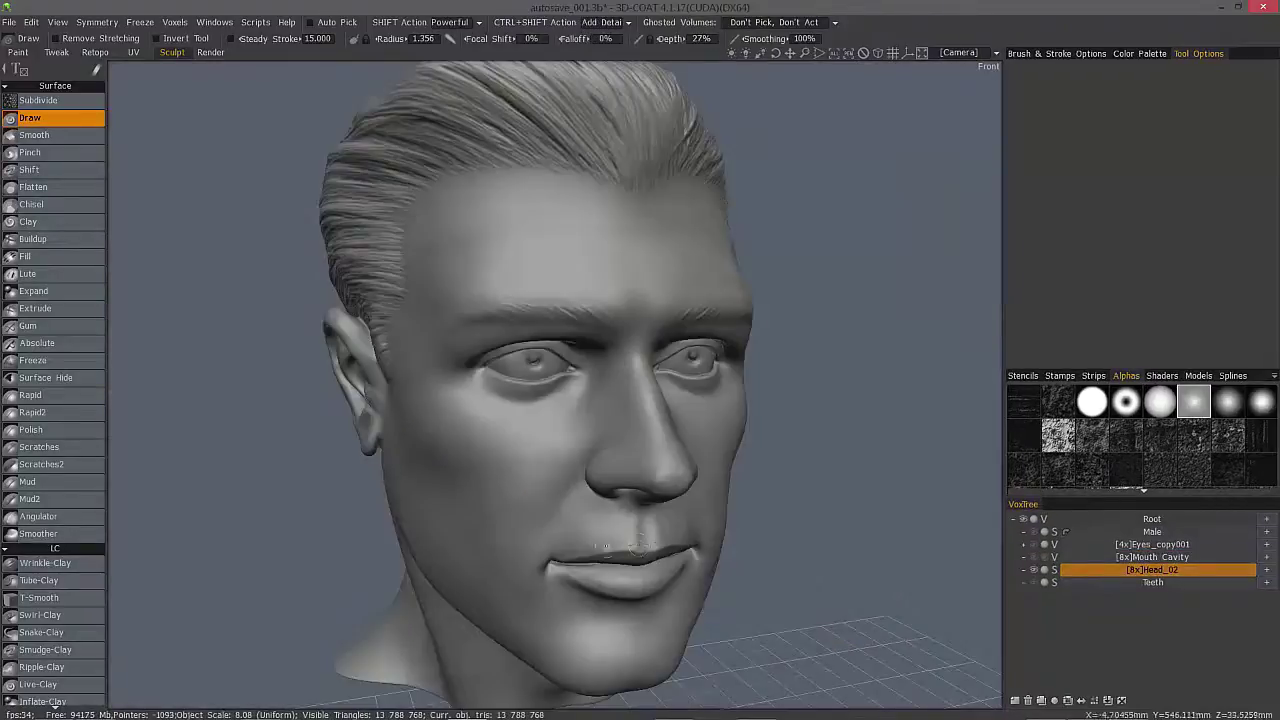
# Set the camera to an orthographic front view with the entire head in frame.
pyautogui.press('KP_1')
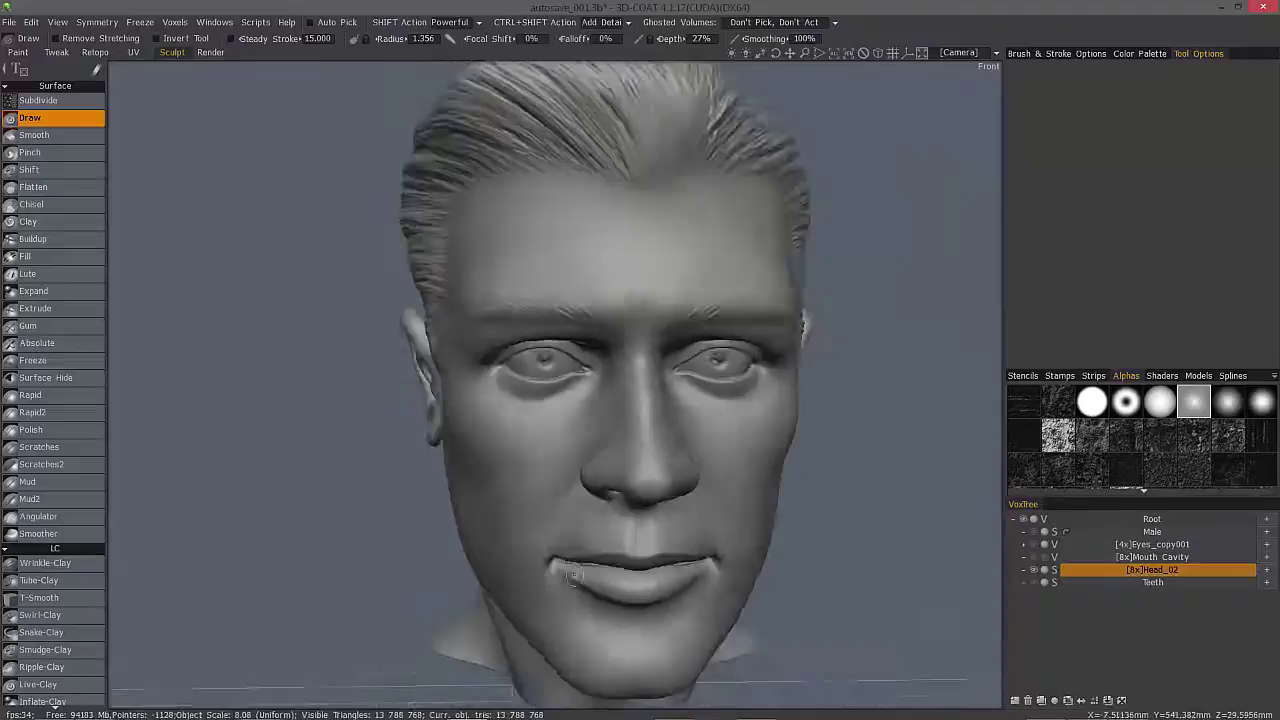
pyautogui.keyDown('alt'); pyautogui.moveTo(622, 588); pyautogui.dragTo(780, 590); pyautogui.keyUp('alt')
pyautogui.keyDown('alt'); pyautogui.moveTo(562, 592); pyautogui.dragTo(600, 579, button='right'); pyautogui.keyUp('alt')
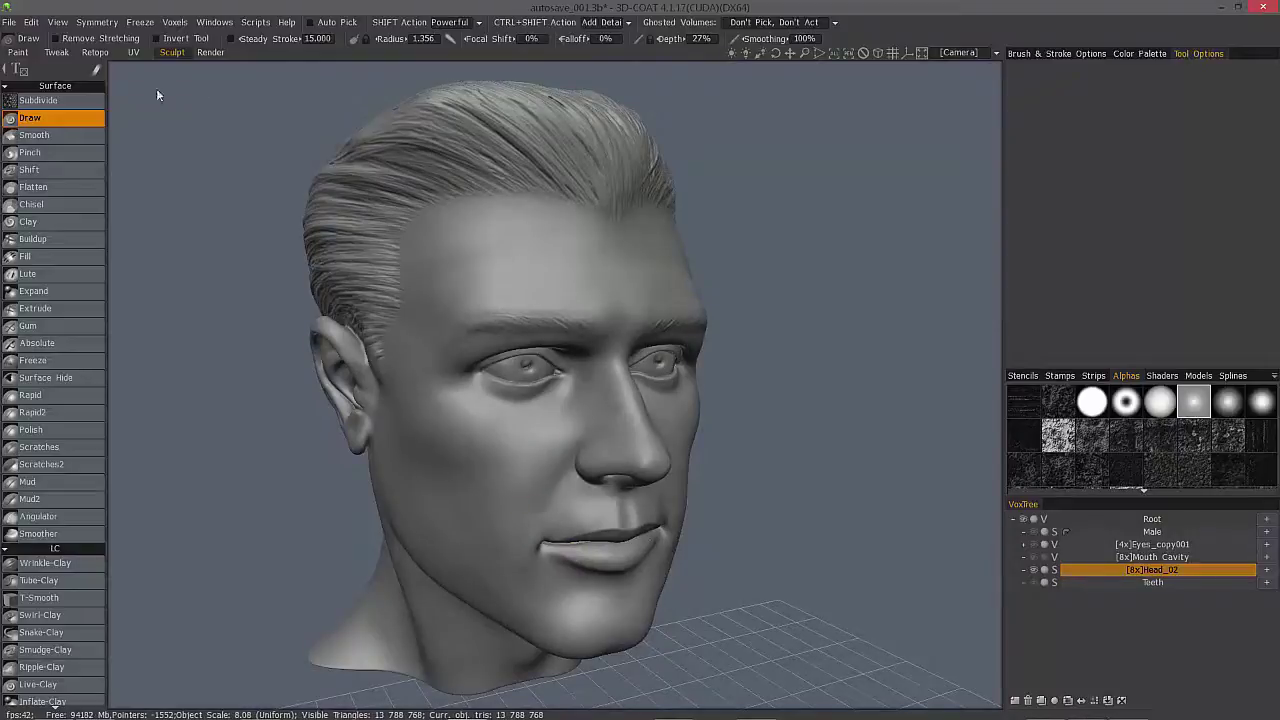
pyautogui.press('KP_1')
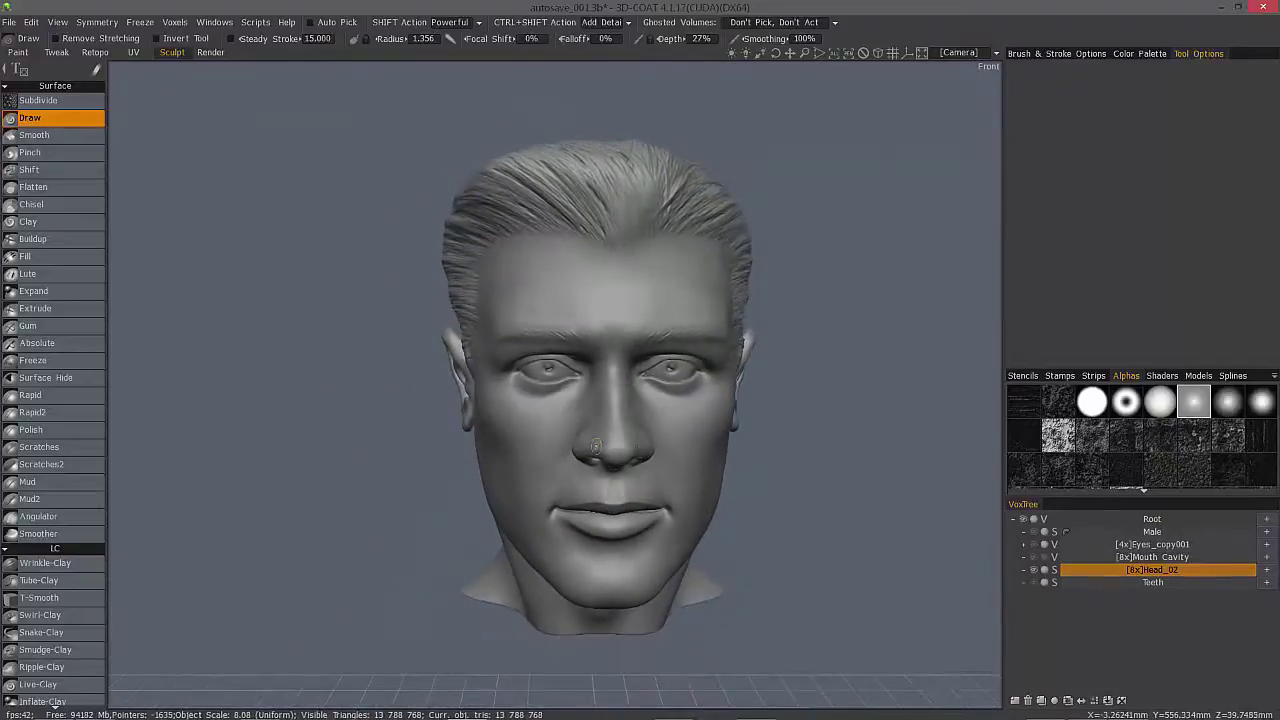
pyautogui.press('KP_5')
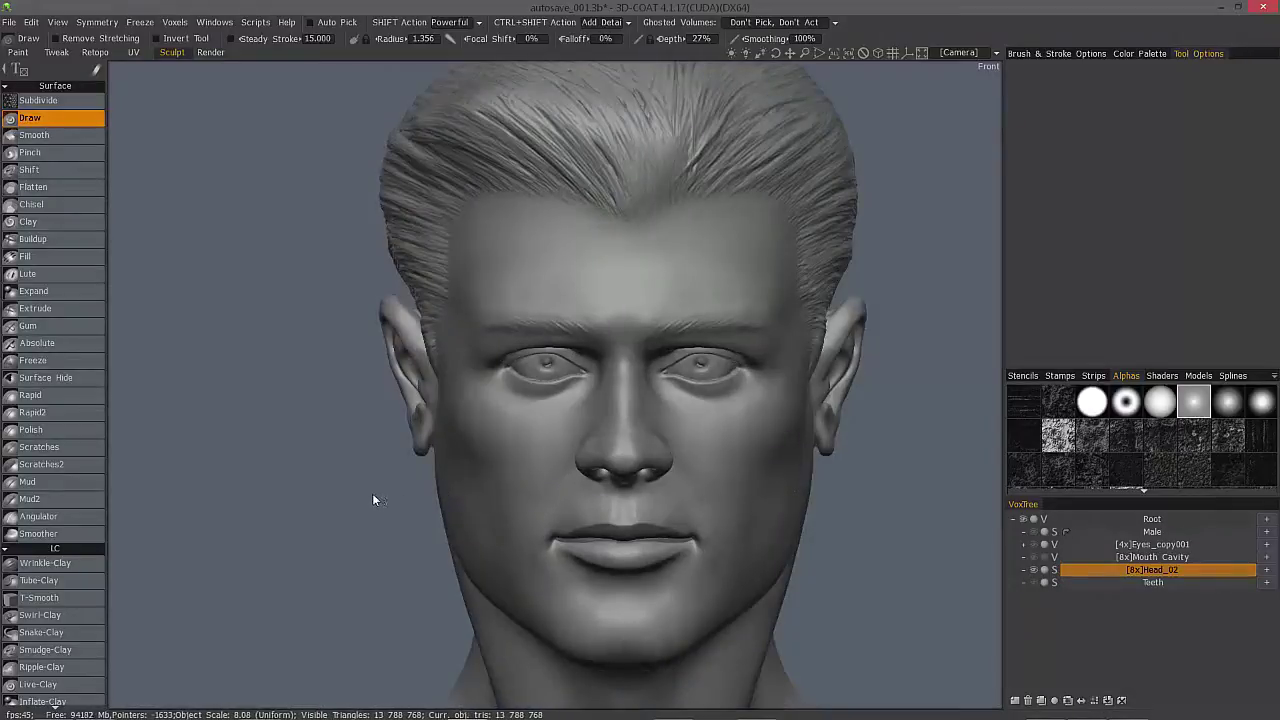
pyautogui.press('KP_2')
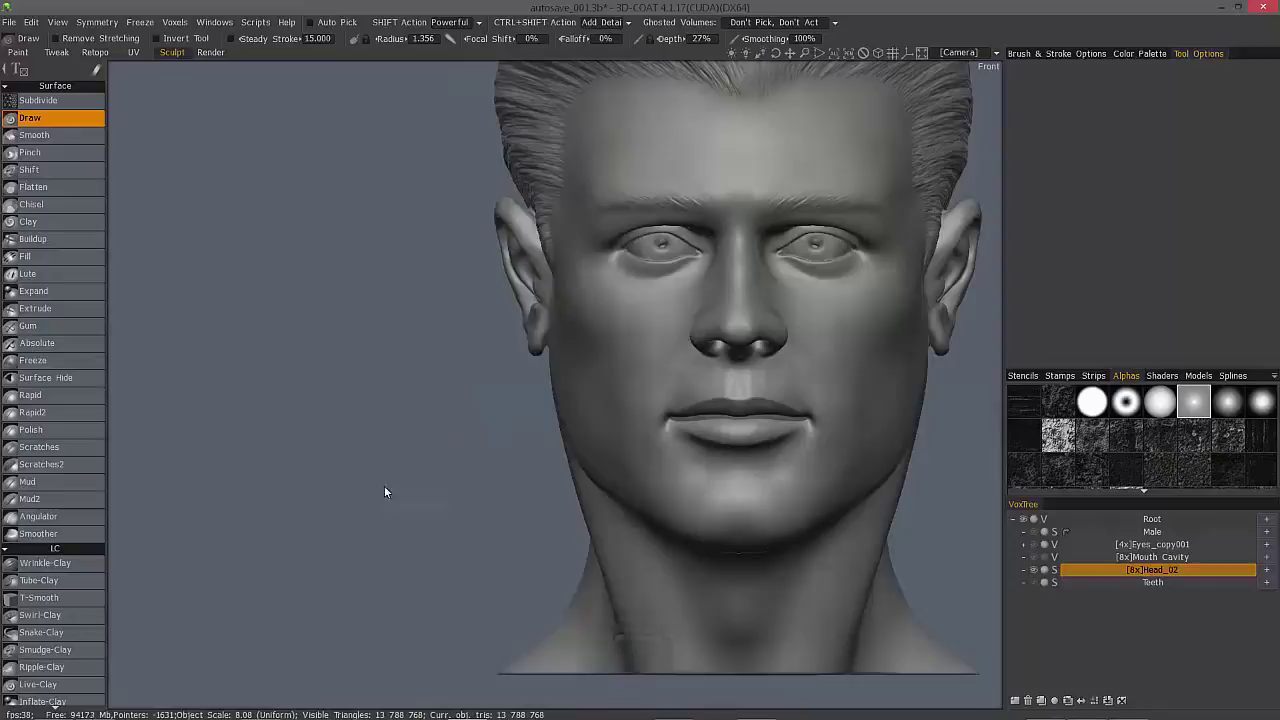
pyautogui.moveTo(387, 485); pyautogui.dragTo(401, 485, button='right')
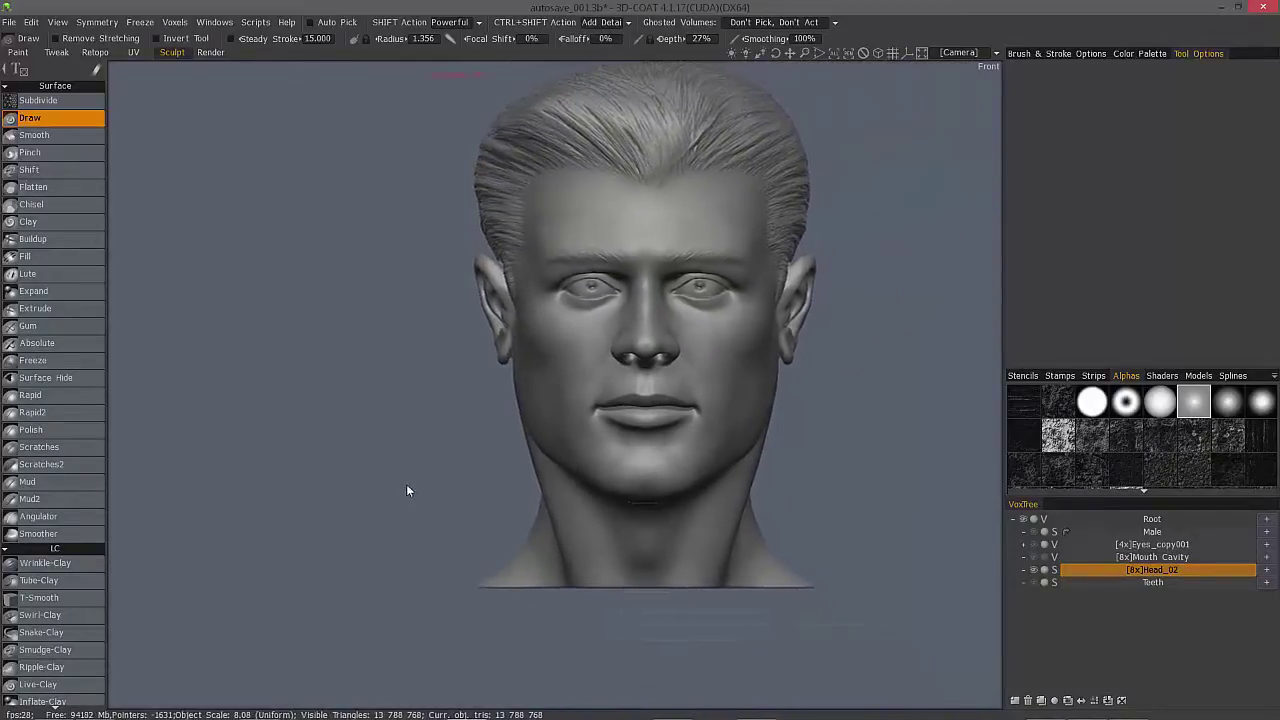
# Hide the character's right half of Head_02 up to the centreline, using Surface Hide with a rectangular selection.
pyautogui.click(52, 378)
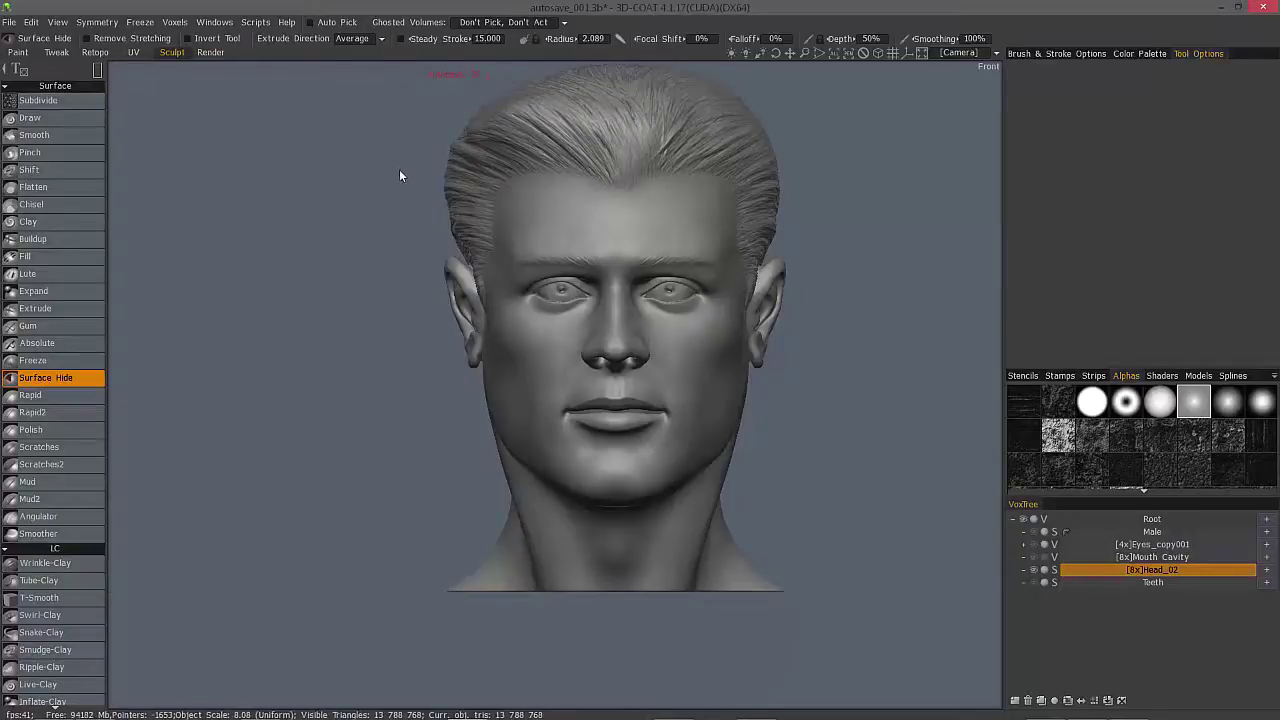
pyautogui.press('s')
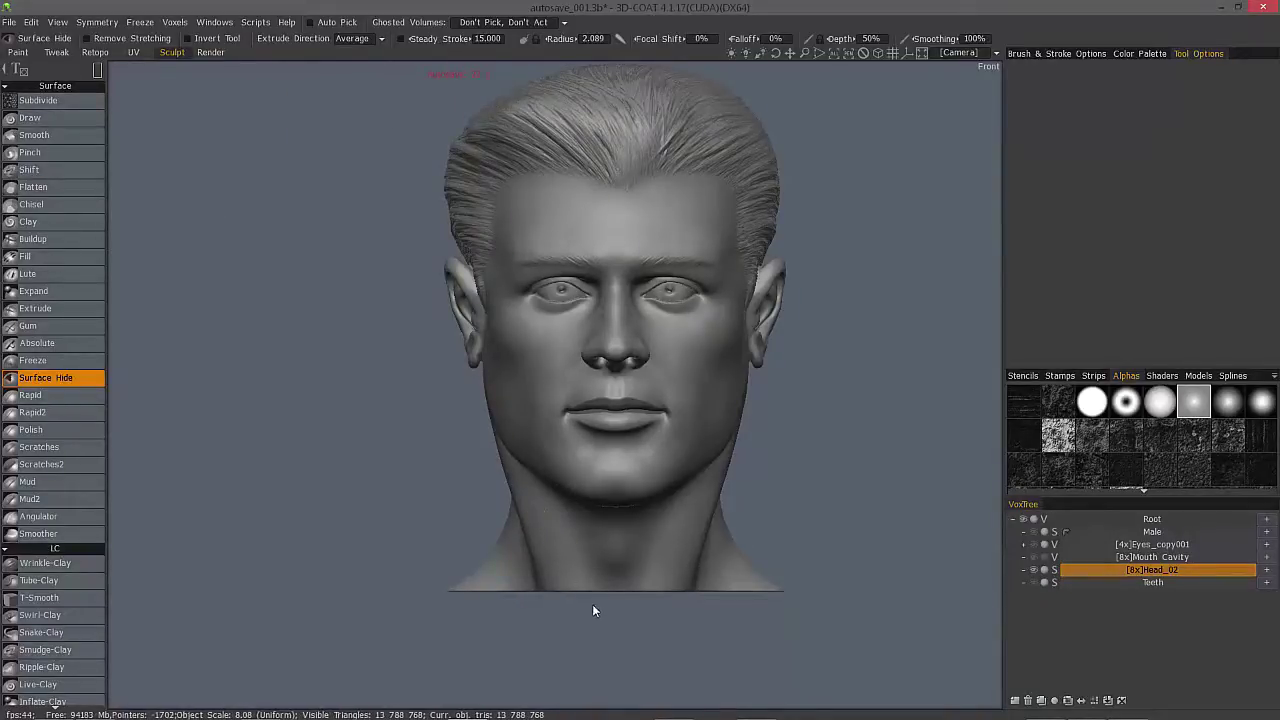
pyautogui.moveTo(98, 72)
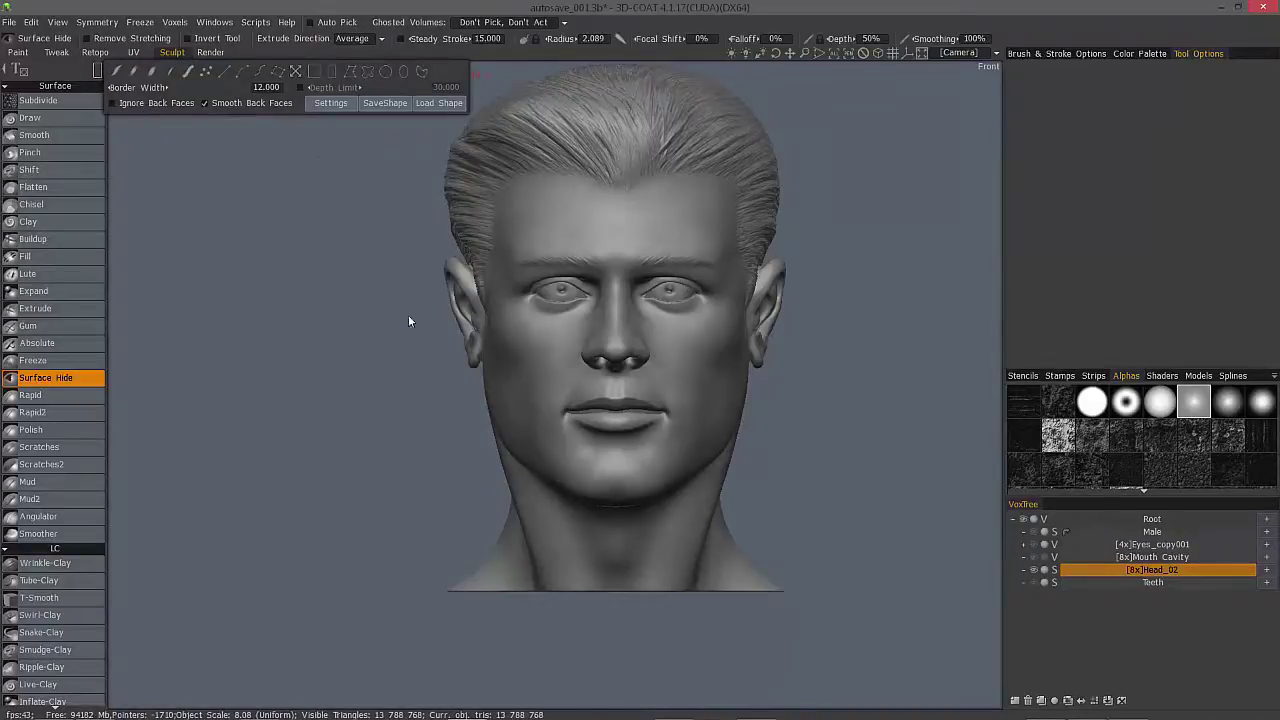
pyautogui.scroll(-1, 411, 347)
pyautogui.moveTo(411, 347); pyautogui.dragTo(418, 365, button='middle')
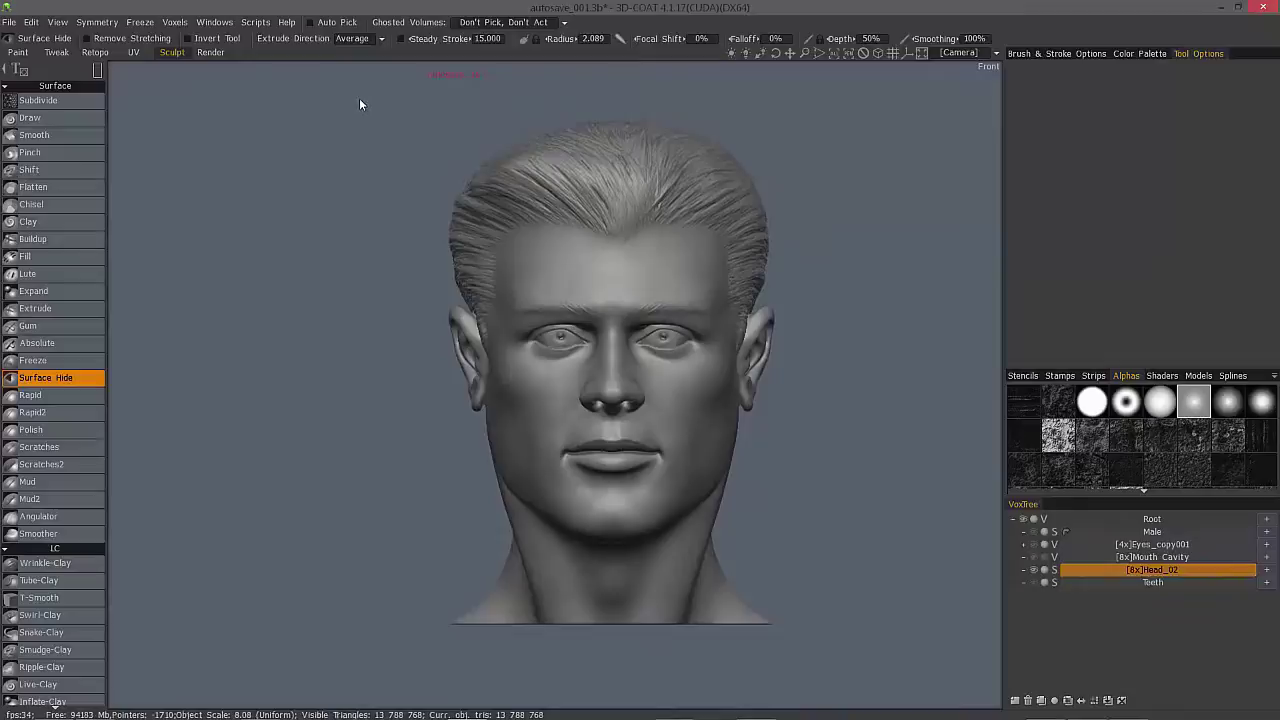
pyautogui.moveTo(359, 97); pyautogui.dragTo(611, 638)
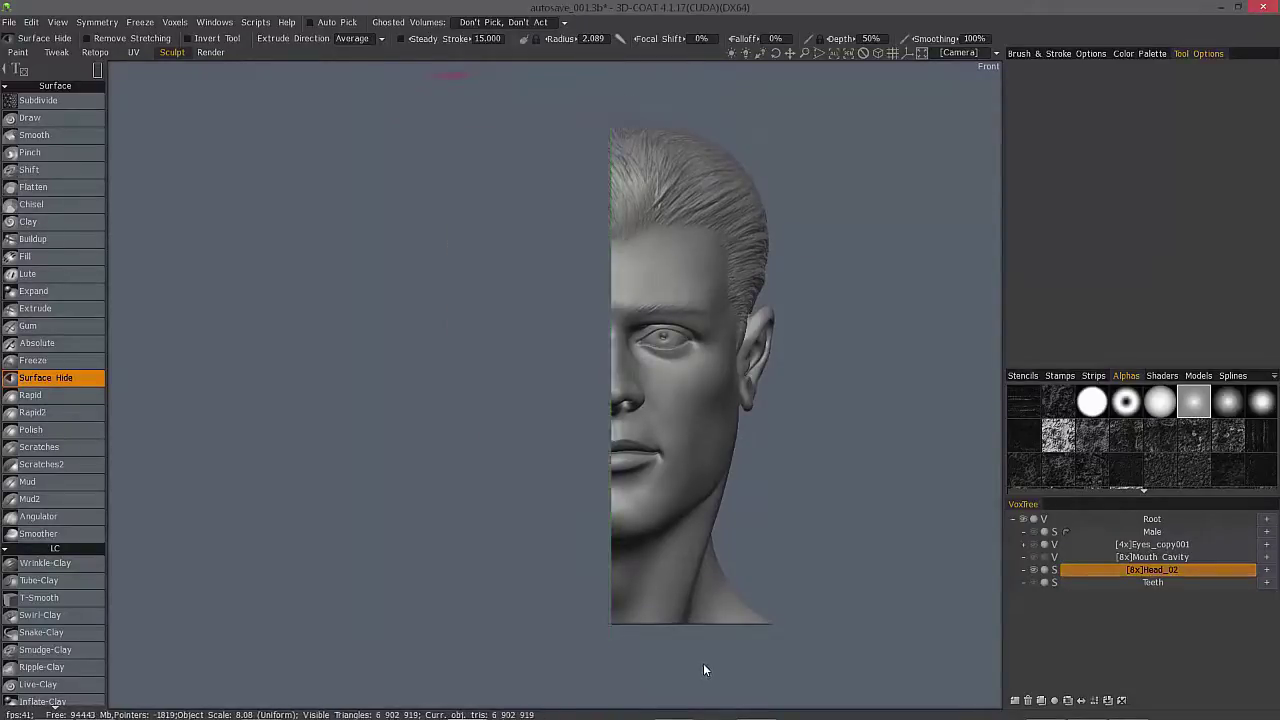
# Return to a perspective view of the exposed cavity and switch to the Retopo room with the Strokes tool active.
pyautogui.press('5')
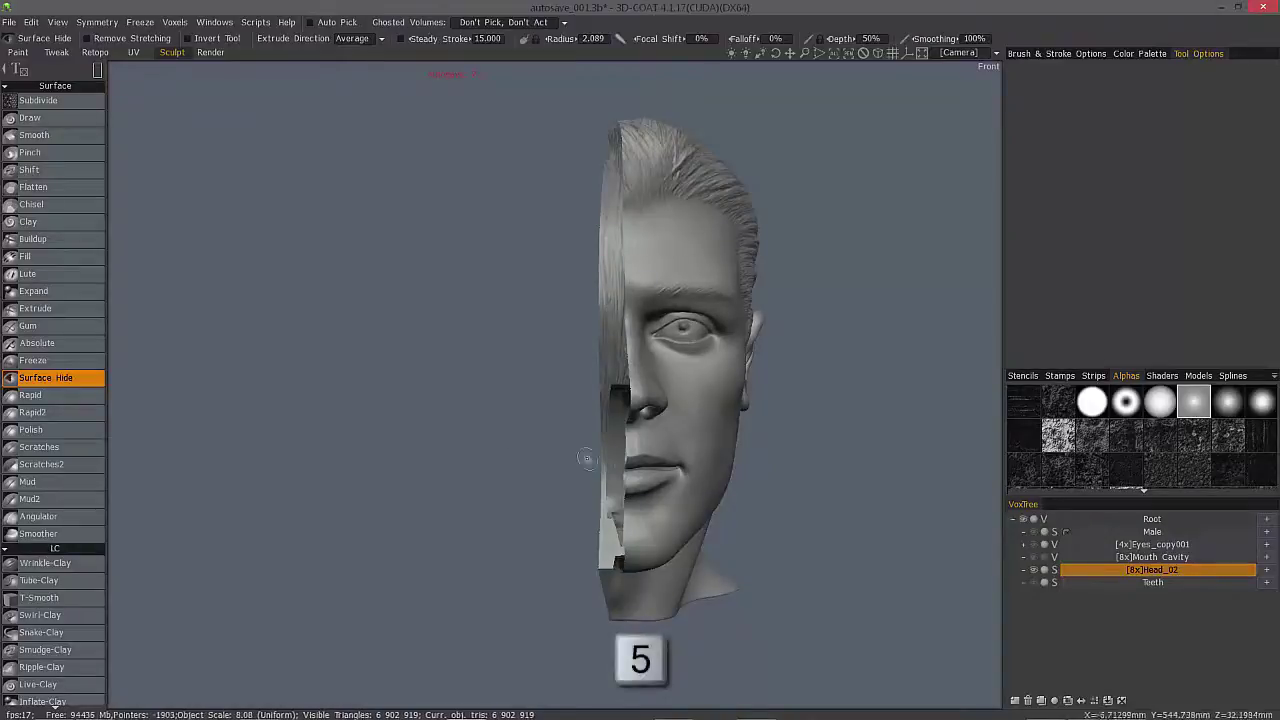
pyautogui.moveTo(781, 449); pyautogui.dragTo(622, 388)
pyautogui.click(96, 52)
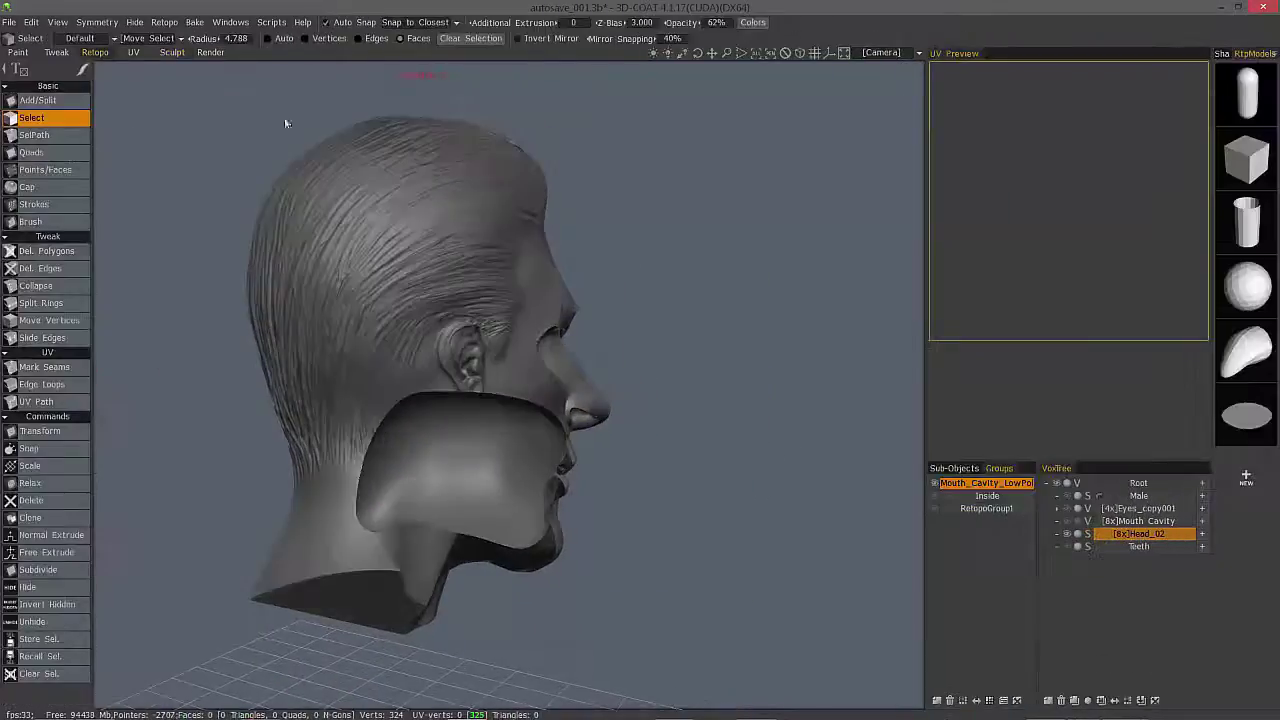
pyautogui.moveTo(756, 450)
pyautogui.mouseDown()
pyautogui.moveTo(946, 403)
pyautogui.moveTo(820, 415)
pyautogui.mouseUp()
pyautogui.moveTo(820, 415); pyautogui.dragTo(690, 340, button='right')
pyautogui.click(40, 205)
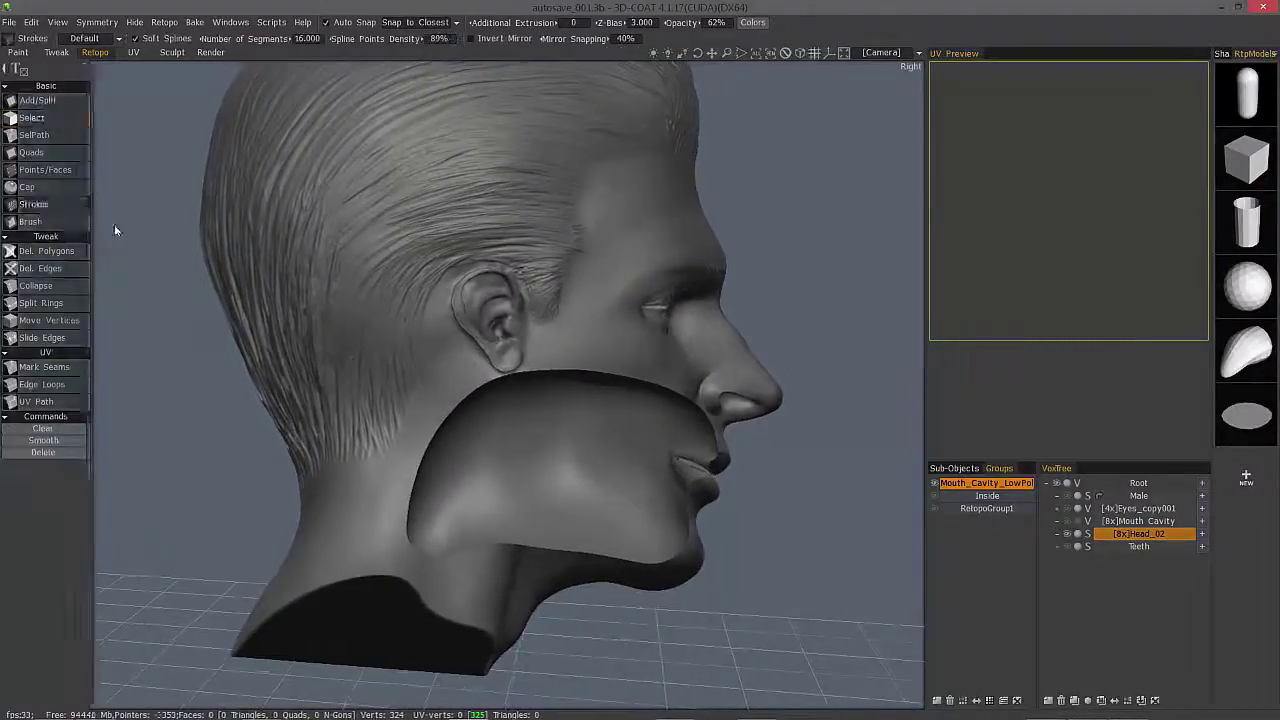
# Draw a guide stroke from the mouth corner along the inner cheek to the cavity's rear end, and undo the extra stroke above it.
pyautogui.keyDown('alt'); pyautogui.moveTo(653, 468); pyautogui.dragTo(751, 449, button='right'); pyautogui.keyUp('alt')
pyautogui.keyDown('alt'); pyautogui.moveTo(751, 449); pyautogui.dragTo(765, 452); pyautogui.keyUp('alt')
pyautogui.keyDown('alt'); pyautogui.moveTo(757, 610); pyautogui.dragTo(749, 451, button='middle'); pyautogui.keyUp('alt')
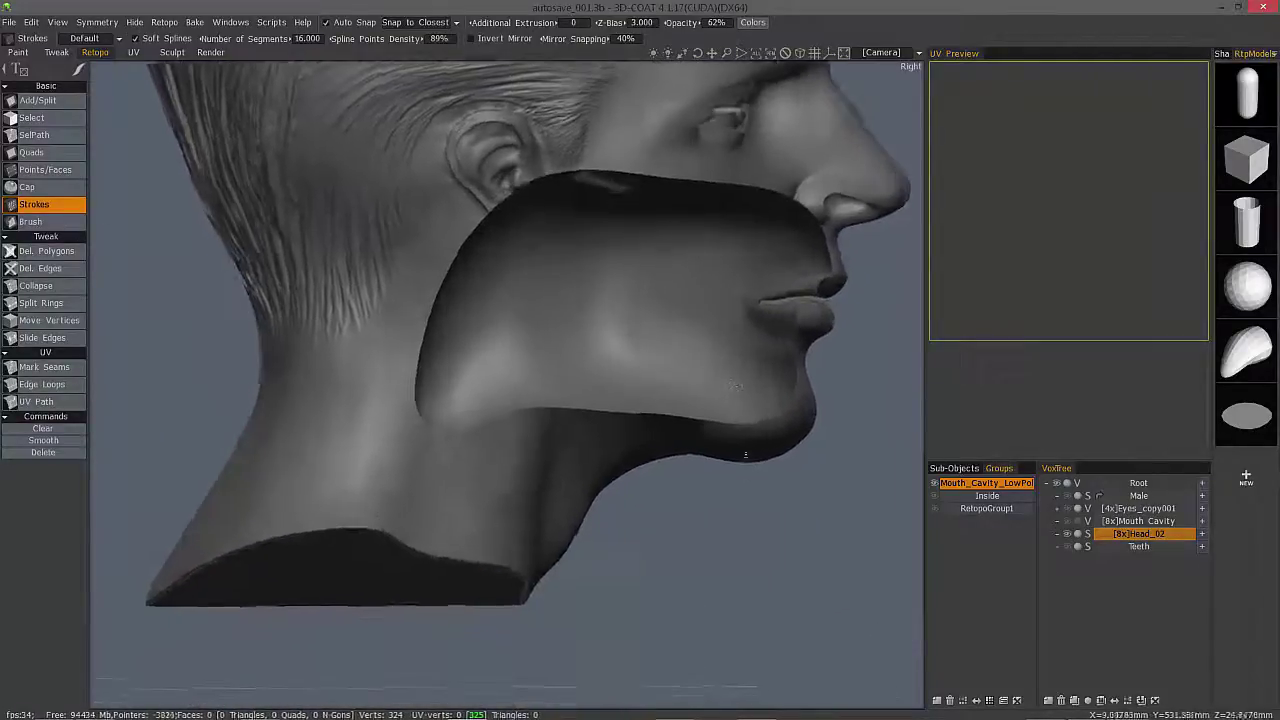
pyautogui.keyDown('alt'); pyautogui.moveTo(749, 451); pyautogui.dragTo(800, 430, button='right'); pyautogui.keyUp('alt')
pyautogui.keyDown('alt'); pyautogui.moveTo(910, 405); pyautogui.dragTo(738, 396, button='middle'); pyautogui.keyUp('alt')
pyautogui.keyDown('alt'); pyautogui.moveTo(738, 396); pyautogui.dragTo(682, 404); pyautogui.keyUp('alt')
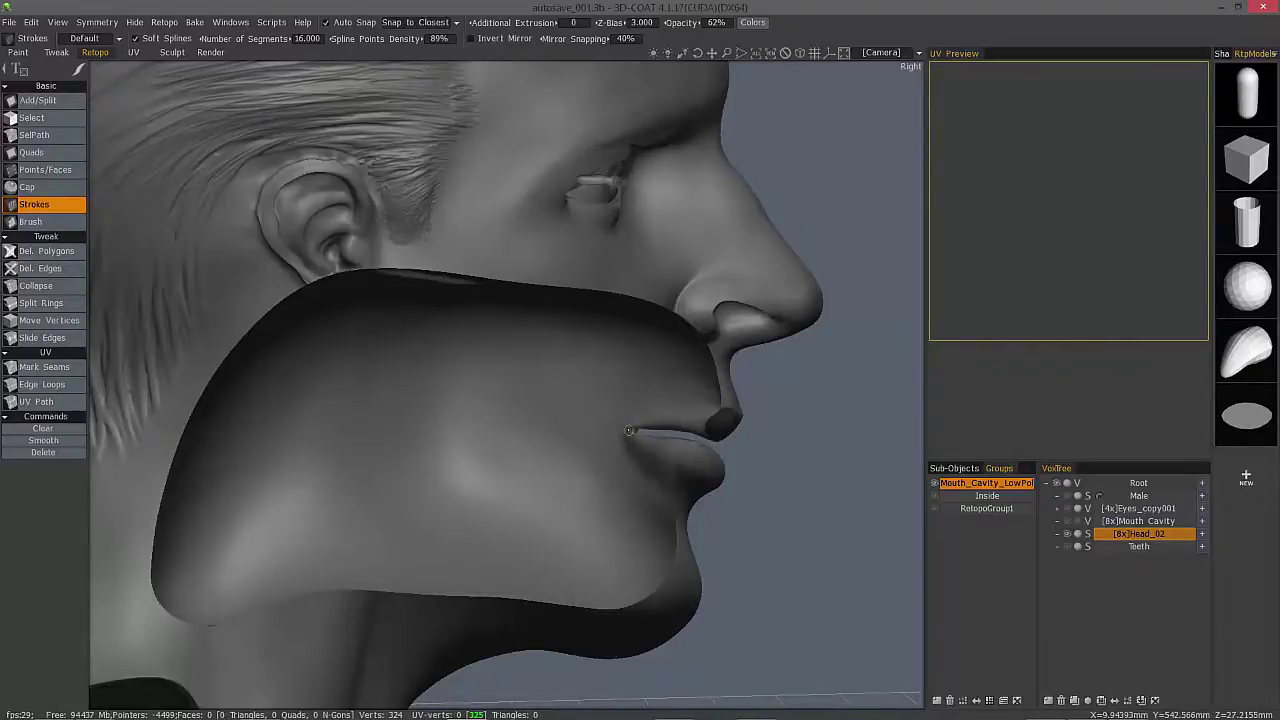
pyautogui.click(629, 428)
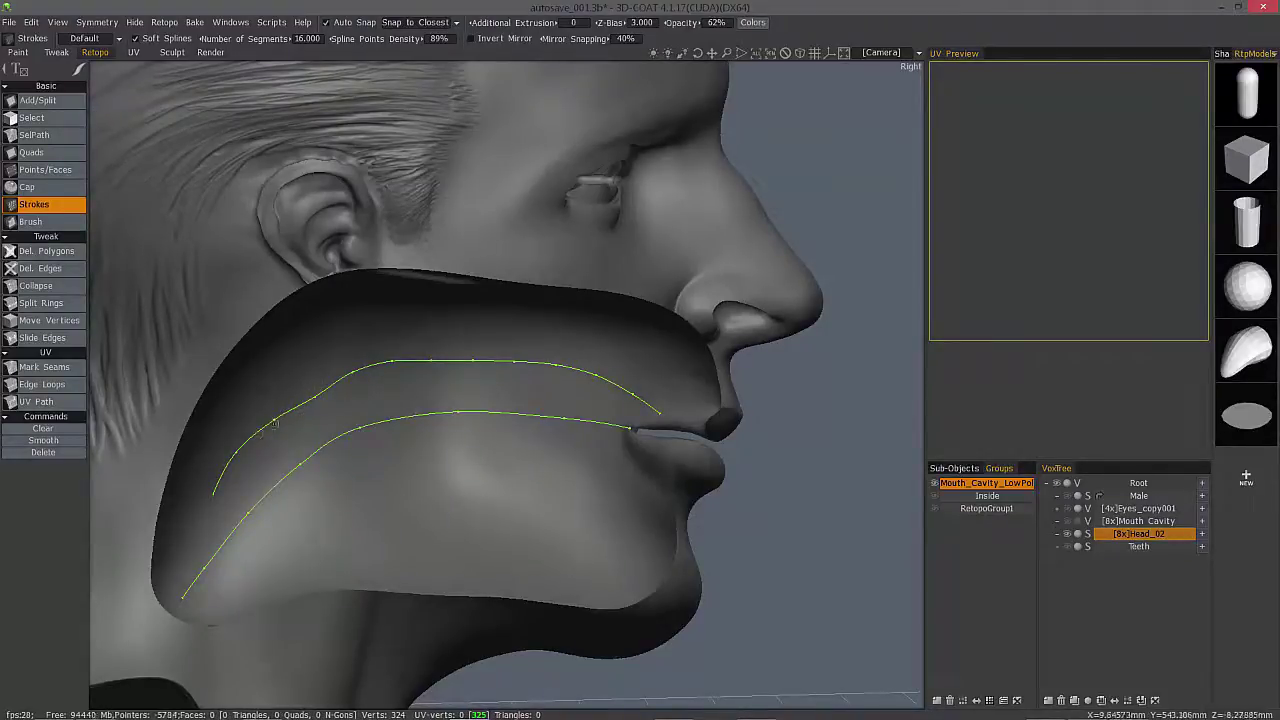
pyautogui.hotkey('ctrl', 'z')
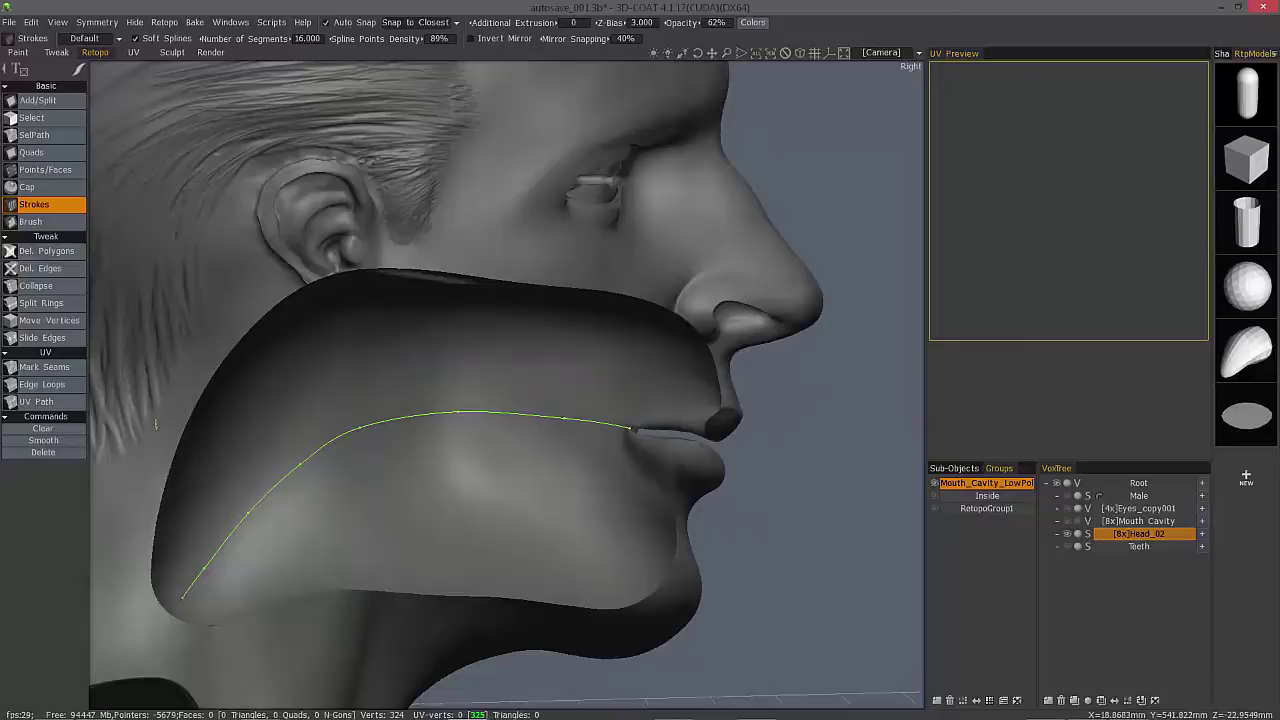
# Draw a stroke along the centreline cut from the inner upper lip over the cavity roof and down to its rear end.
pyautogui.moveTo(327, 479); pyautogui.dragTo(614, 490, button='middle')
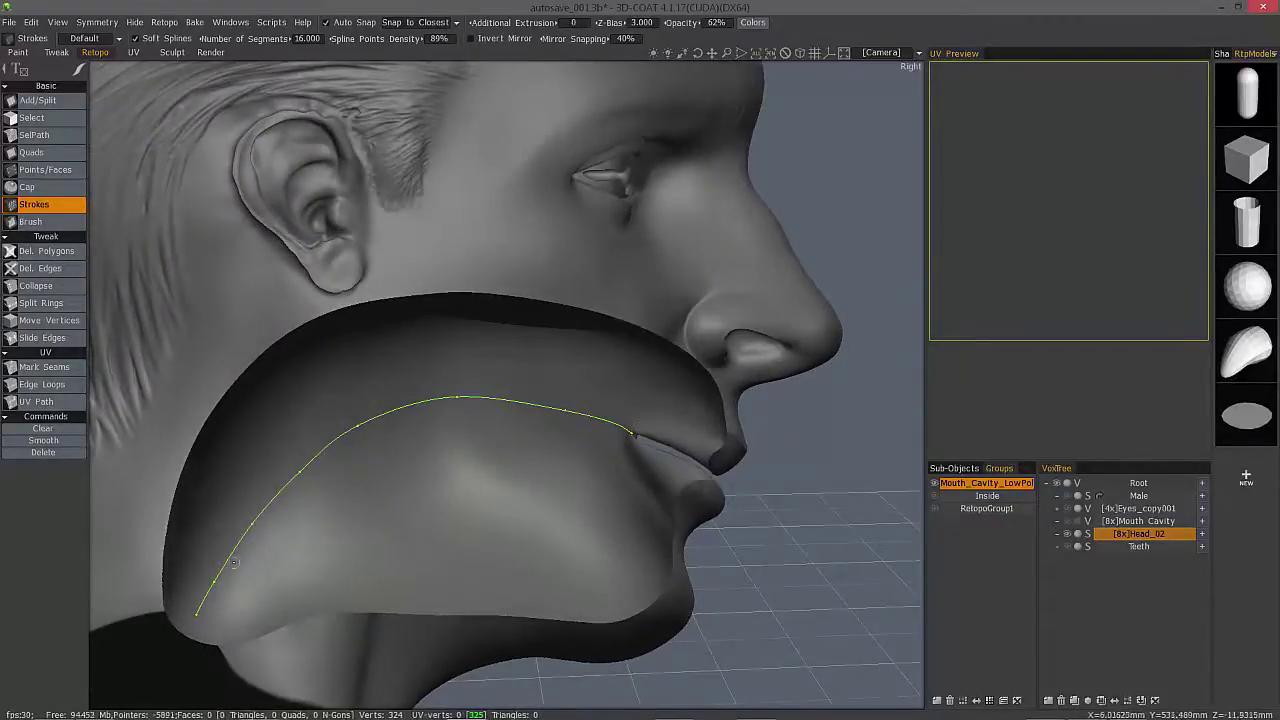
pyautogui.moveTo(516, 410); pyautogui.dragTo(745, 505, button='middle')
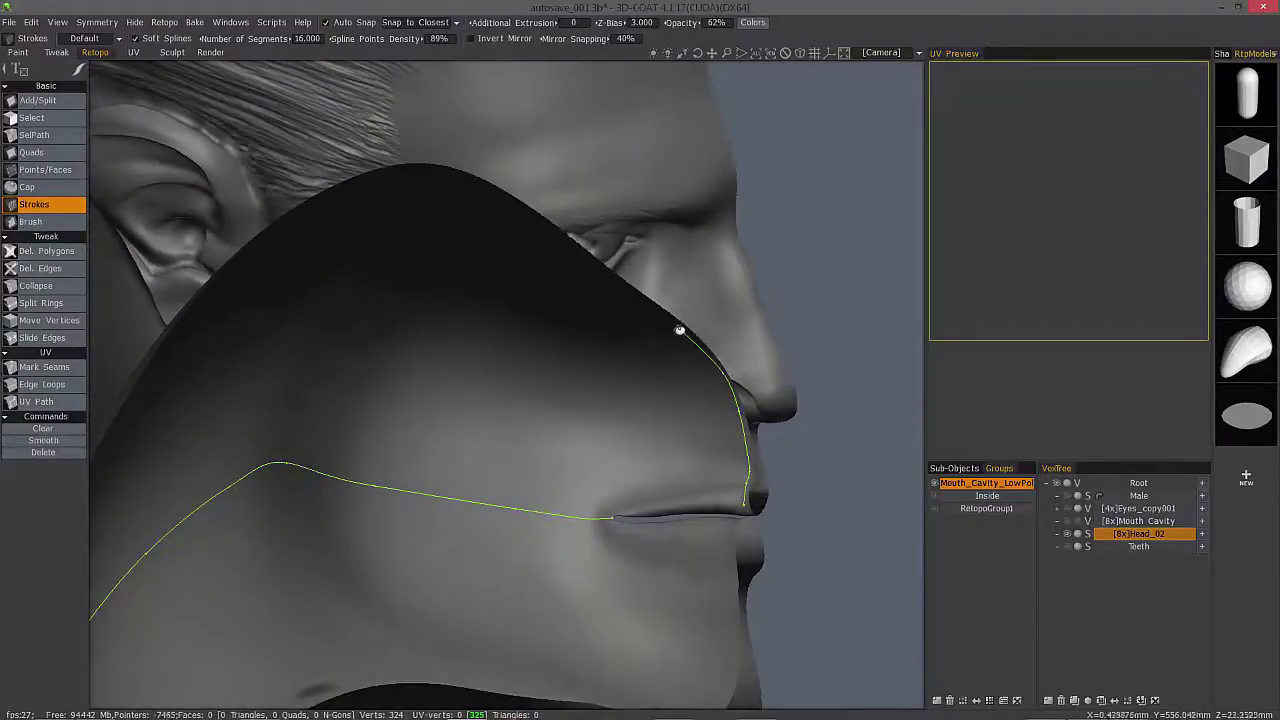
pyautogui.moveTo(680, 330)
pyautogui.mouseDown()
pyautogui.moveTo(531, 240)
pyautogui.moveTo(463, 170)
pyautogui.mouseUp()
pyautogui.moveTo(428, 286); pyautogui.dragTo(446, 291, button='middle')
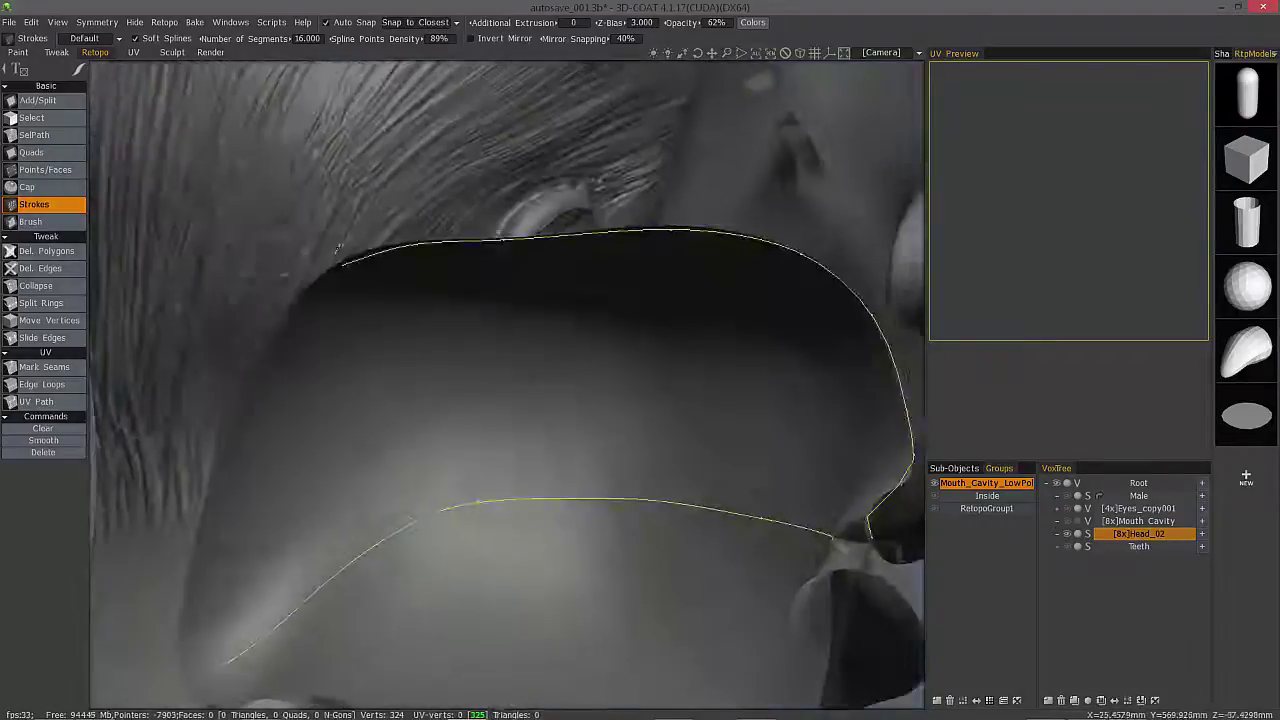
pyautogui.moveTo(338, 249); pyautogui.dragTo(346, 220, button='middle')
pyautogui.moveTo(346, 220)
pyautogui.mouseDown()
pyautogui.moveTo(240, 366)
pyautogui.moveTo(156, 569)
pyautogui.mouseUp()
pyautogui.moveTo(119, 665)
pyautogui.mouseDown(button='middle')
pyautogui.moveTo(386, 466)
pyautogui.moveTo(540, 603)
pyautogui.mouseUp(button='middle')
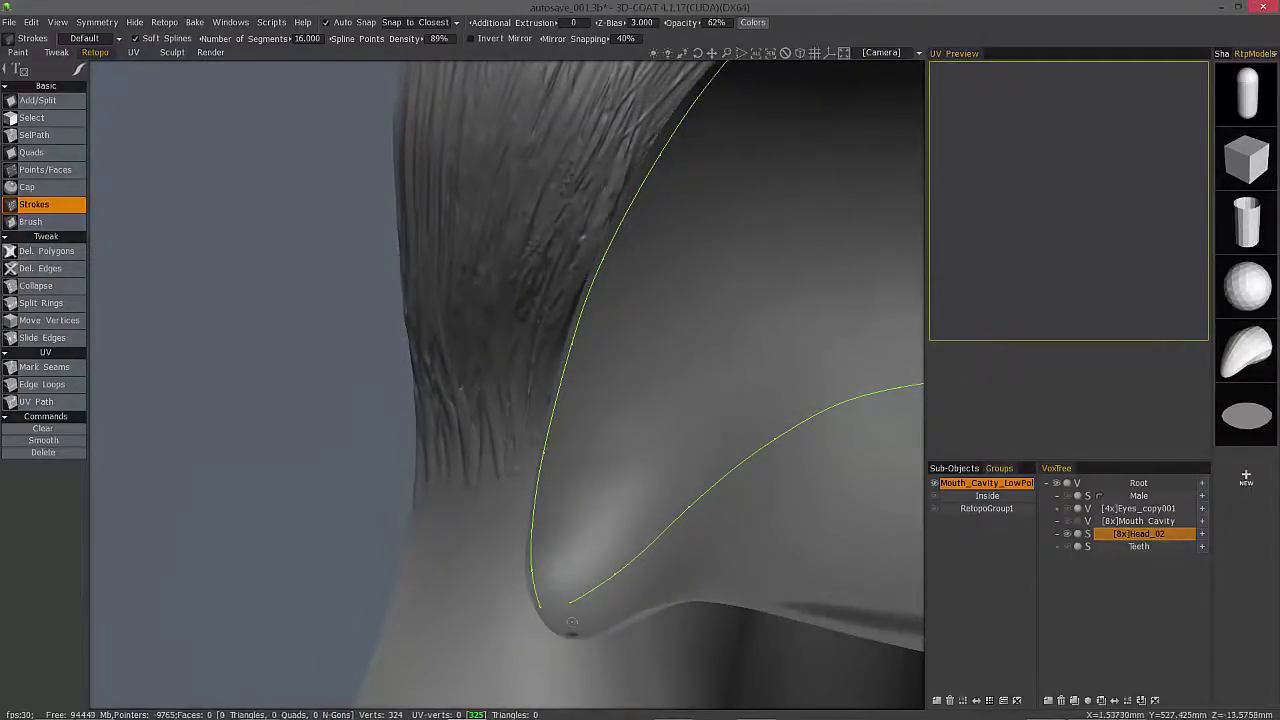
# Draw a stroke along the centreline cut from the cavity's rear end across the floor and up to the inner lower lip.
pyautogui.moveTo(572, 622); pyautogui.dragTo(385, 590, button='middle')
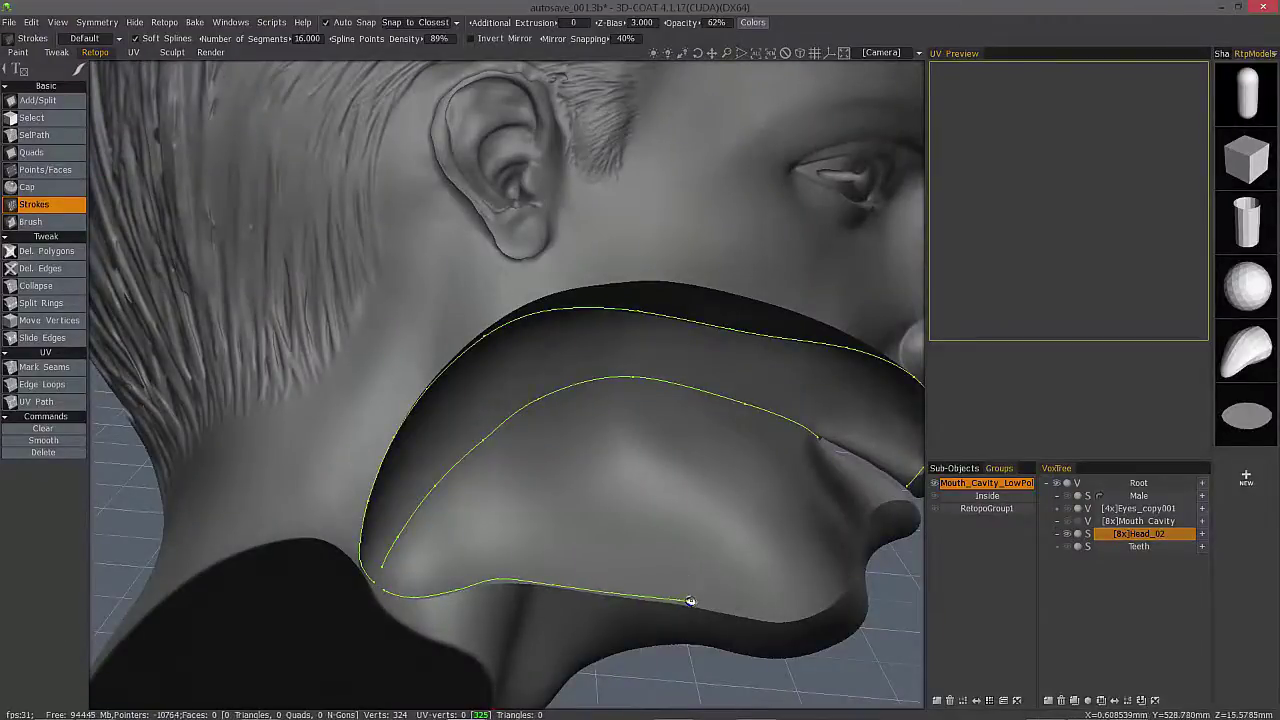
pyautogui.moveTo(816, 544); pyautogui.dragTo(714, 391, button='middle')
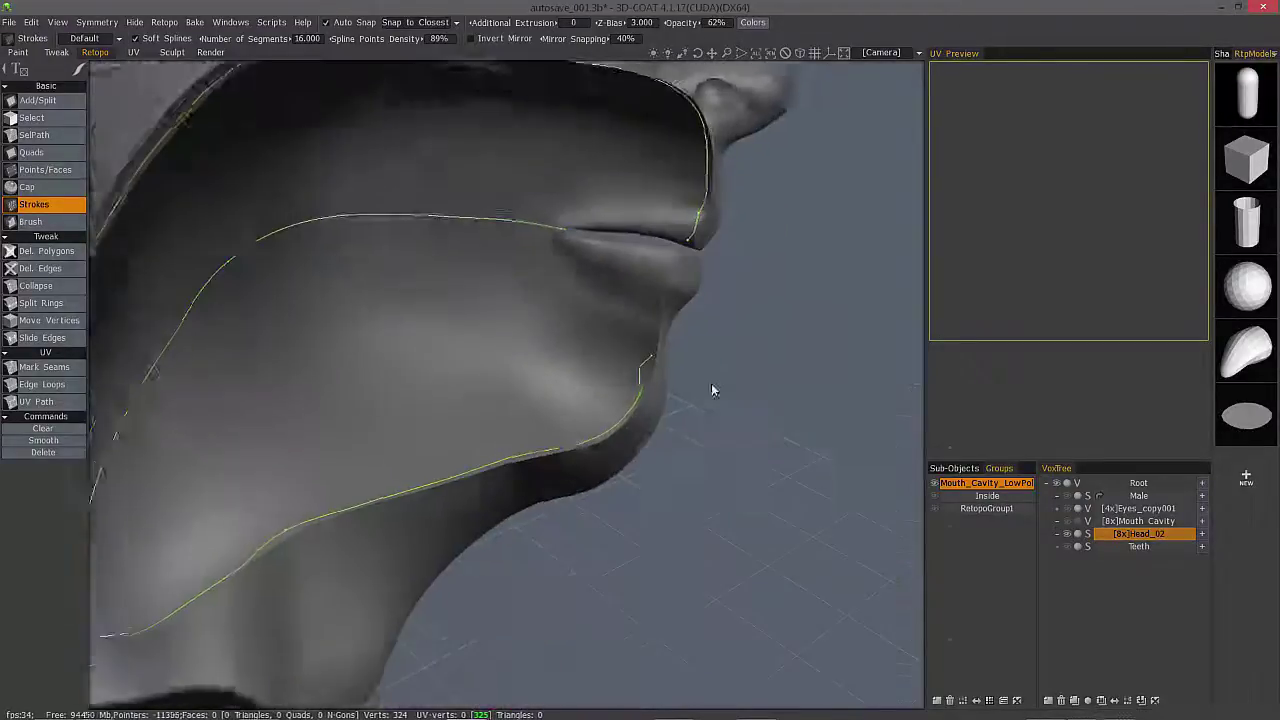
pyautogui.moveTo(714, 391); pyautogui.dragTo(512, 458, button='right')
pyautogui.click(691, 340)
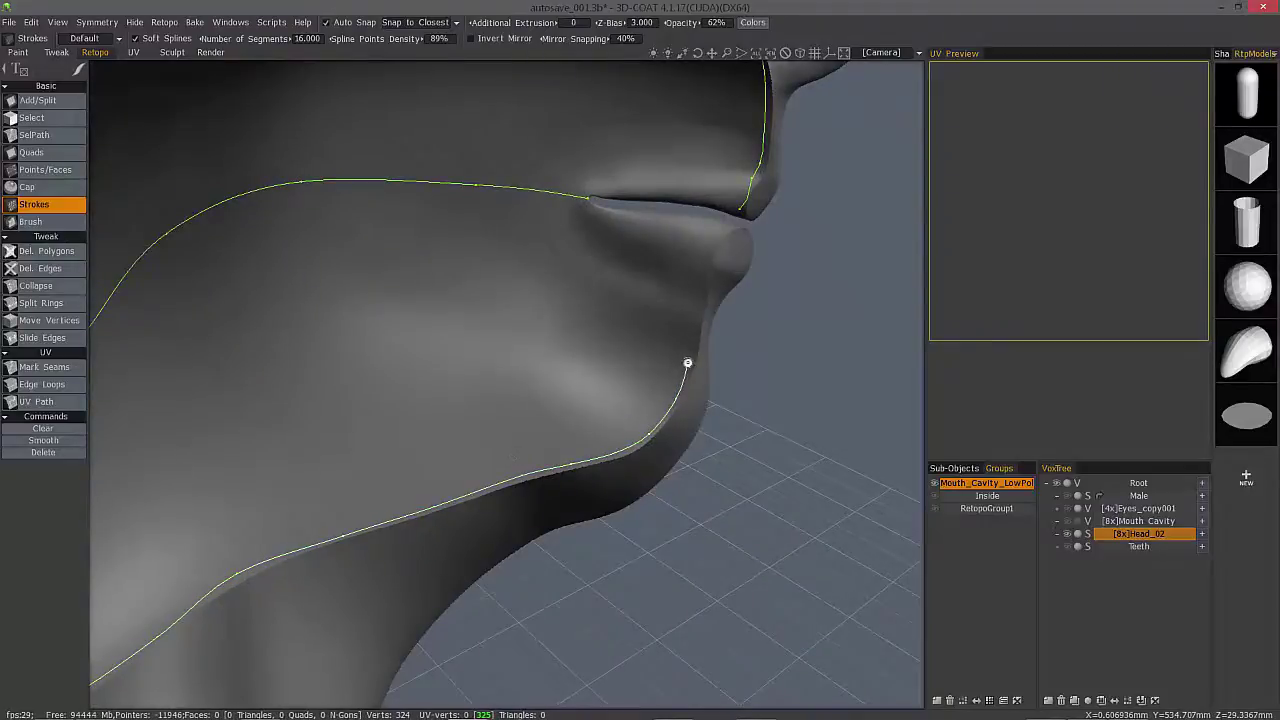
pyautogui.moveTo(720, 234); pyautogui.dragTo(600, 230, button='middle')
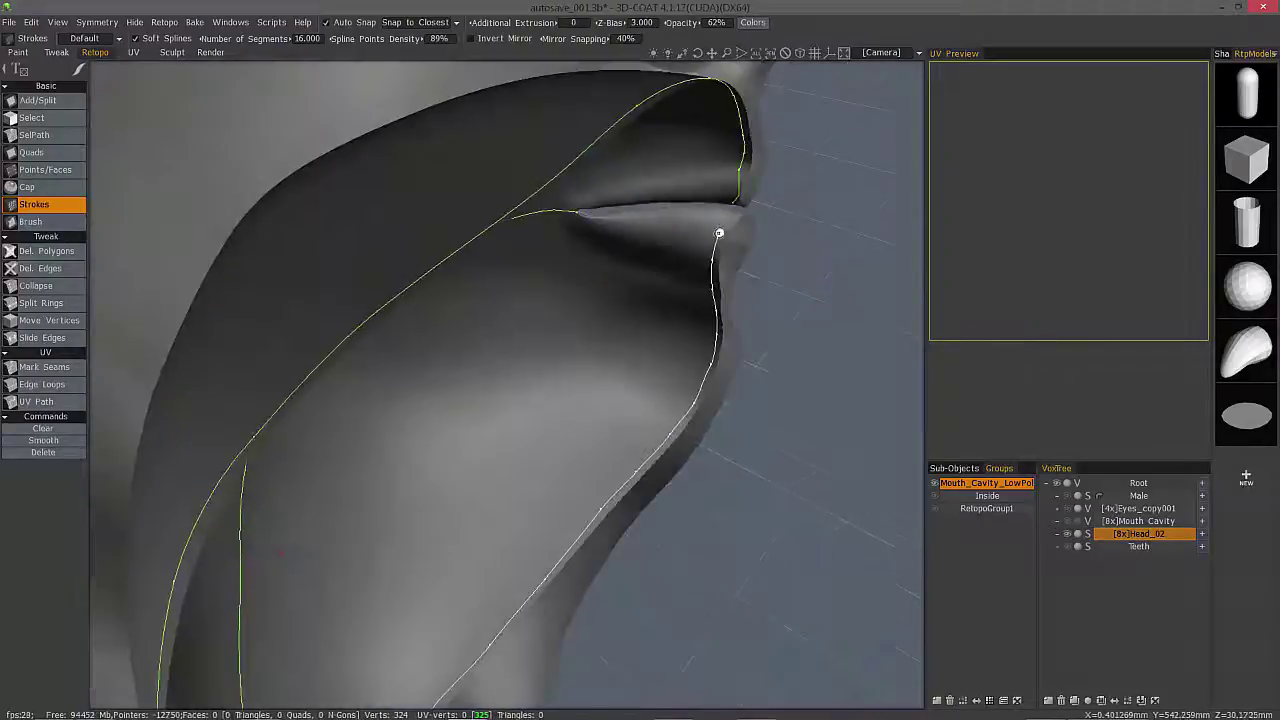
pyautogui.click(720, 233)
# Draw a stroke from the middle of the inner upper lip back across the upper cavity wall, between the roof and cheek strokes.
pyautogui.moveTo(720, 234); pyautogui.dragTo(440, 230, button='middle')
pyautogui.moveTo(440, 230); pyautogui.dragTo(665, 175, button='right')
pyautogui.moveTo(665, 175); pyautogui.dragTo(648, 331, button='middle')
pyautogui.click(660, 344)
pyautogui.click(652, 316)
pyautogui.click(602, 246)
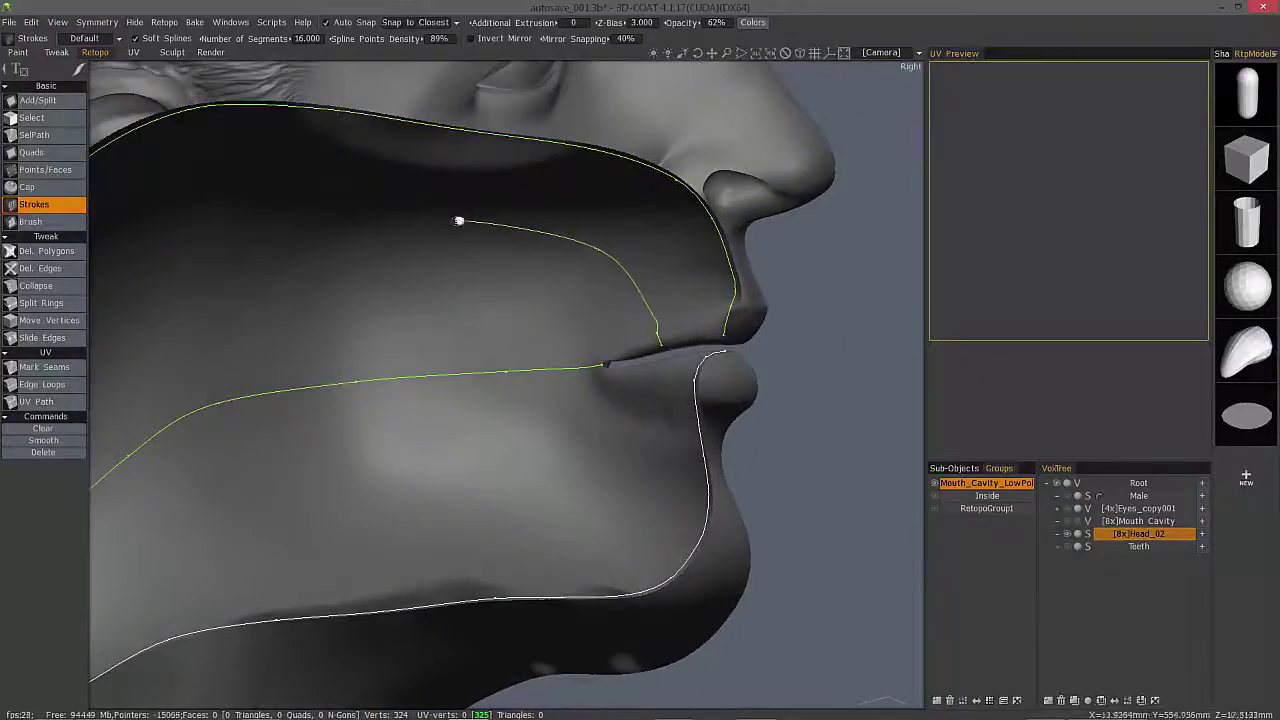
pyautogui.click(450, 217)
pyautogui.click(254, 201)
pyautogui.click(160, 232)
# Draw a stroke from the middle of the inner lower lip back along the lower cavity wall to the rear end.
pyautogui.moveTo(150, 234)
pyautogui.mouseDown(button='middle')
pyautogui.moveTo(204, 235)
pyautogui.moveTo(736, 391)
pyautogui.mouseUp(button='middle')
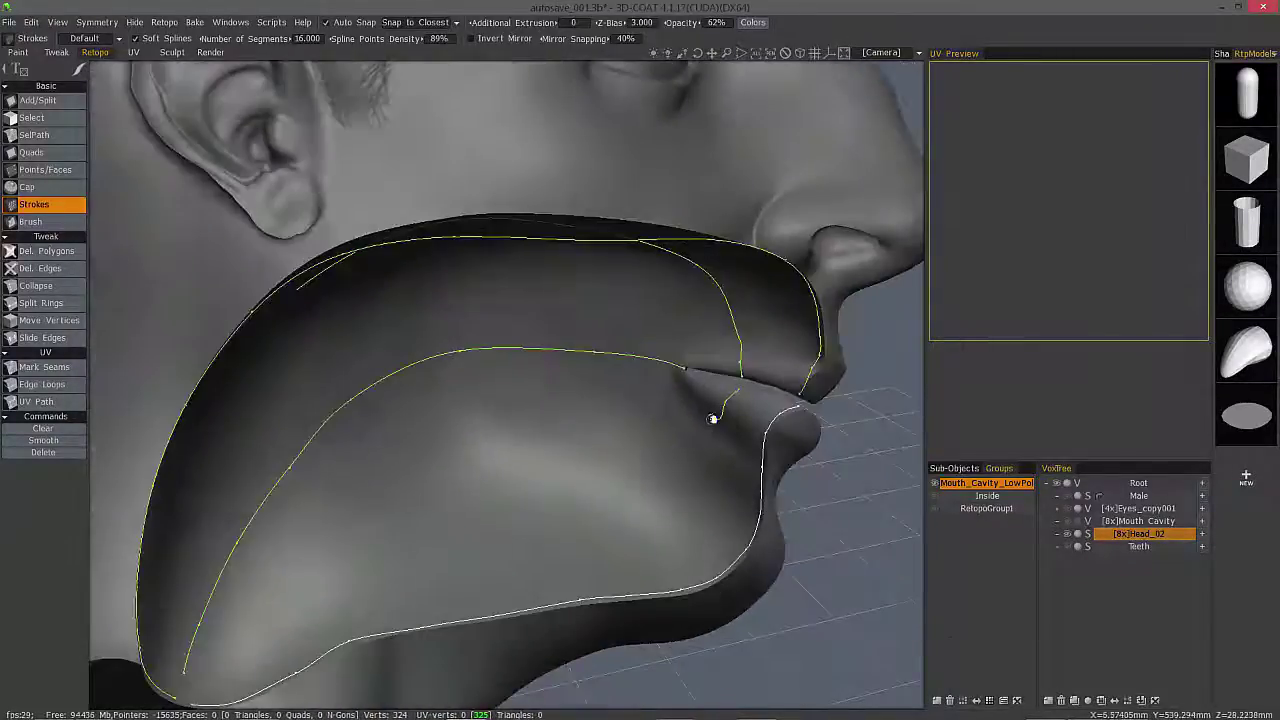
pyautogui.click(720, 432)
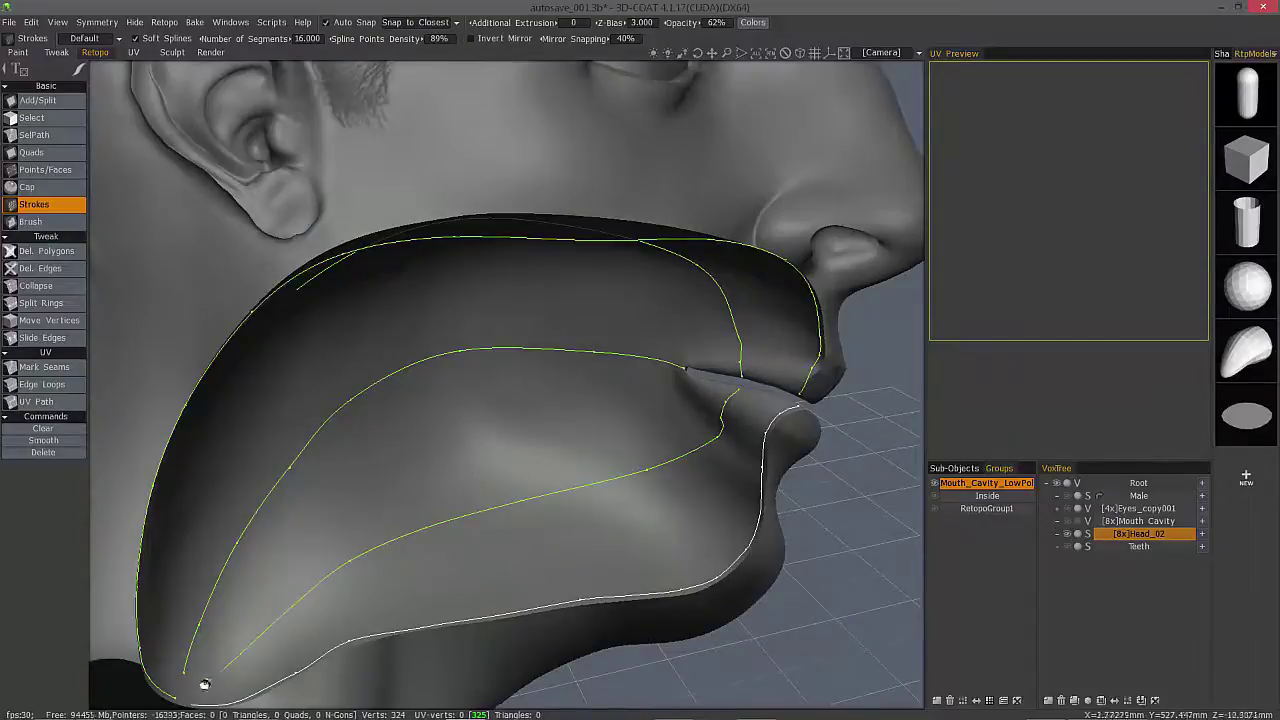
pyautogui.moveTo(194, 690)
pyautogui.keyDown('alt'); pyautogui.mouseDown()
pyautogui.moveTo(654, 316)
pyautogui.moveTo(623, 388)
pyautogui.moveTo(484, 457)
pyautogui.moveTo(417, 508)
pyautogui.moveTo(330, 430)
pyautogui.moveTo(671, 337)
pyautogui.moveTo(690, 315)
pyautogui.mouseUp(); pyautogui.keyUp('alt')
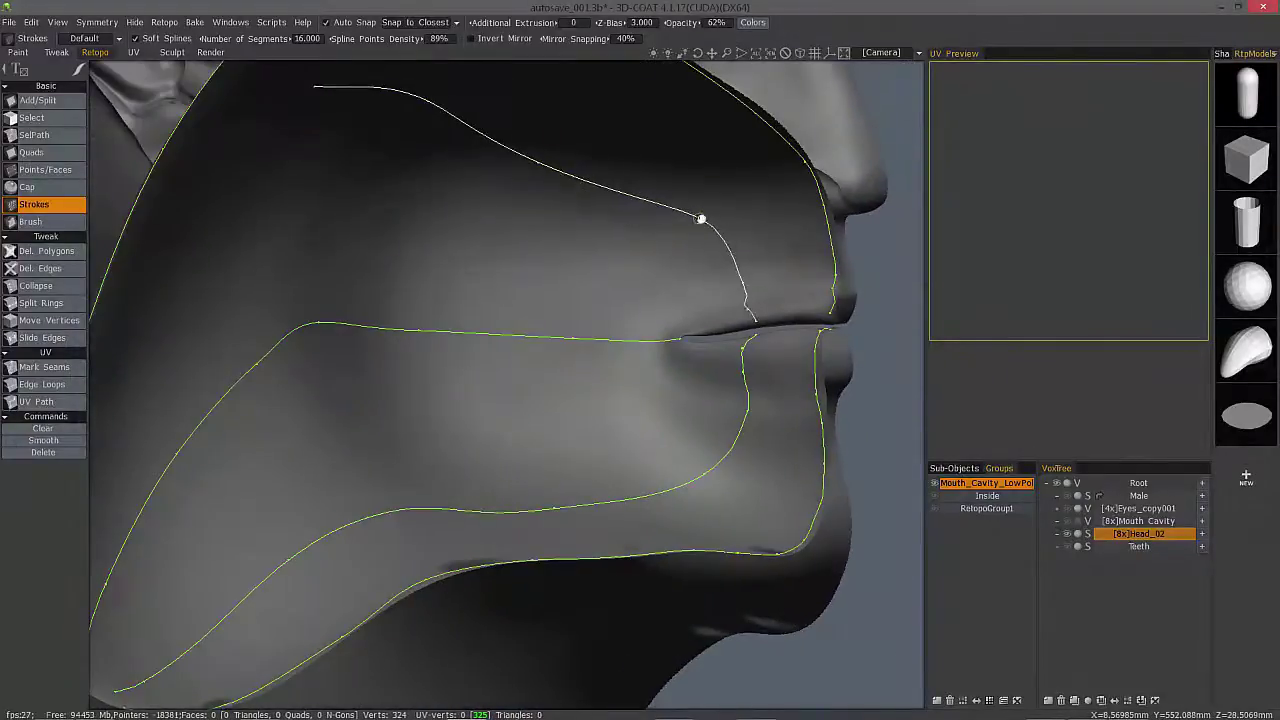
# Reshape the upper cavity wall stroke and extend it down to the cavity's rear end.
pyautogui.moveTo(690, 240)
pyautogui.keyDown('alt'); pyautogui.mouseDown()
pyautogui.moveTo(757, 294)
pyautogui.moveTo(767, 273)
pyautogui.mouseUp(); pyautogui.keyUp('alt')
pyautogui.moveTo(766, 272); pyautogui.dragTo(386, 252, button='middle')
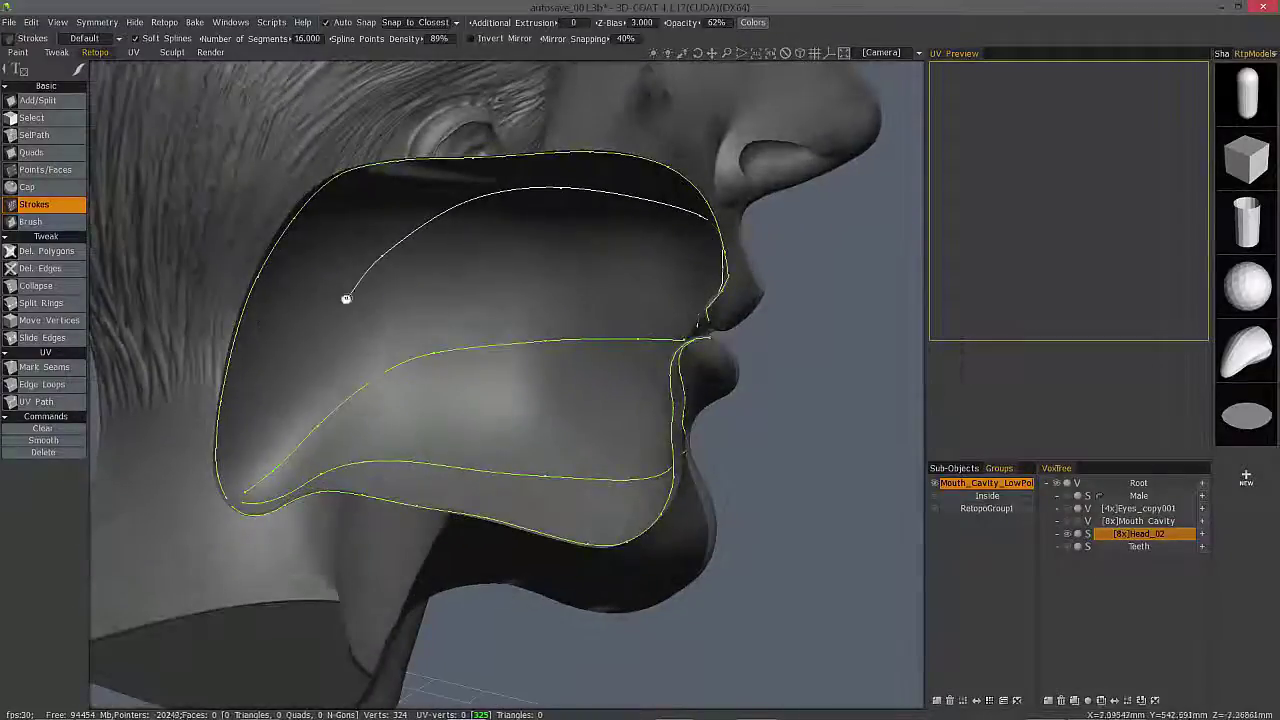
pyautogui.moveTo(252, 449)
pyautogui.mouseDown()
pyautogui.moveTo(231, 497)
pyautogui.moveTo(264, 425)
pyautogui.mouseUp()
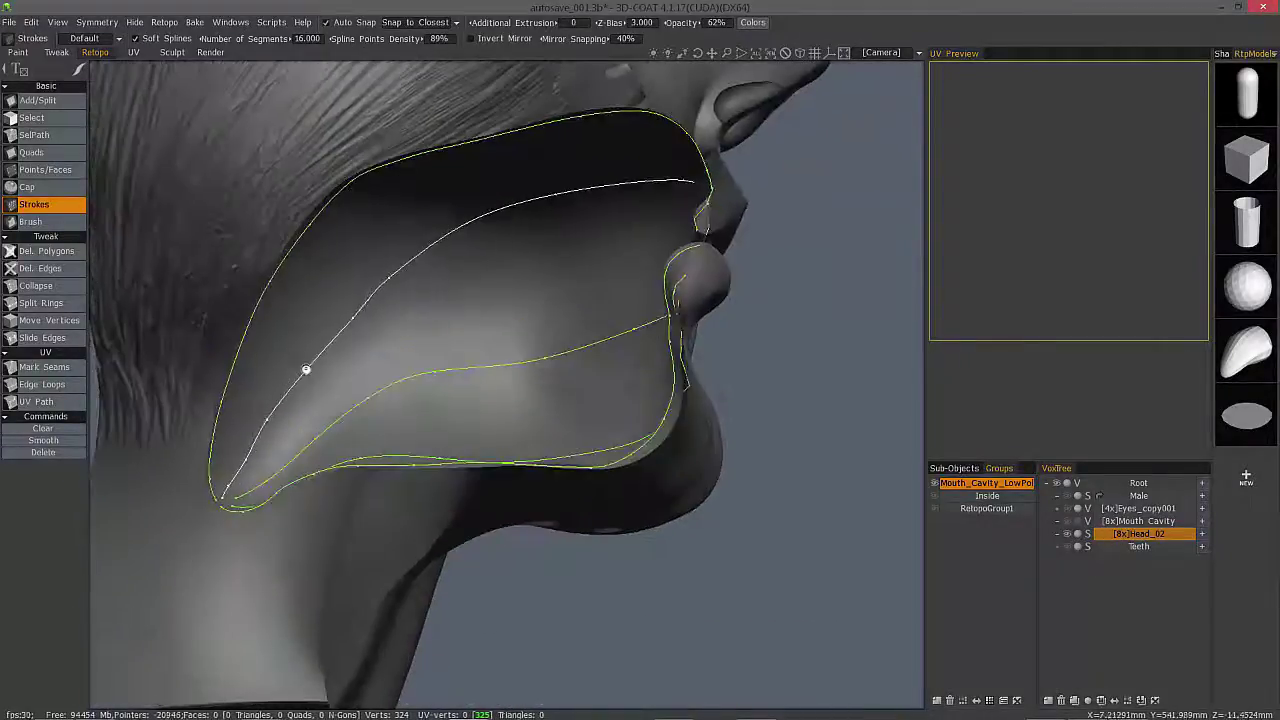
pyautogui.keyDown('alt'); pyautogui.moveTo(354, 314); pyautogui.dragTo(480, 355); pyautogui.keyUp('alt')
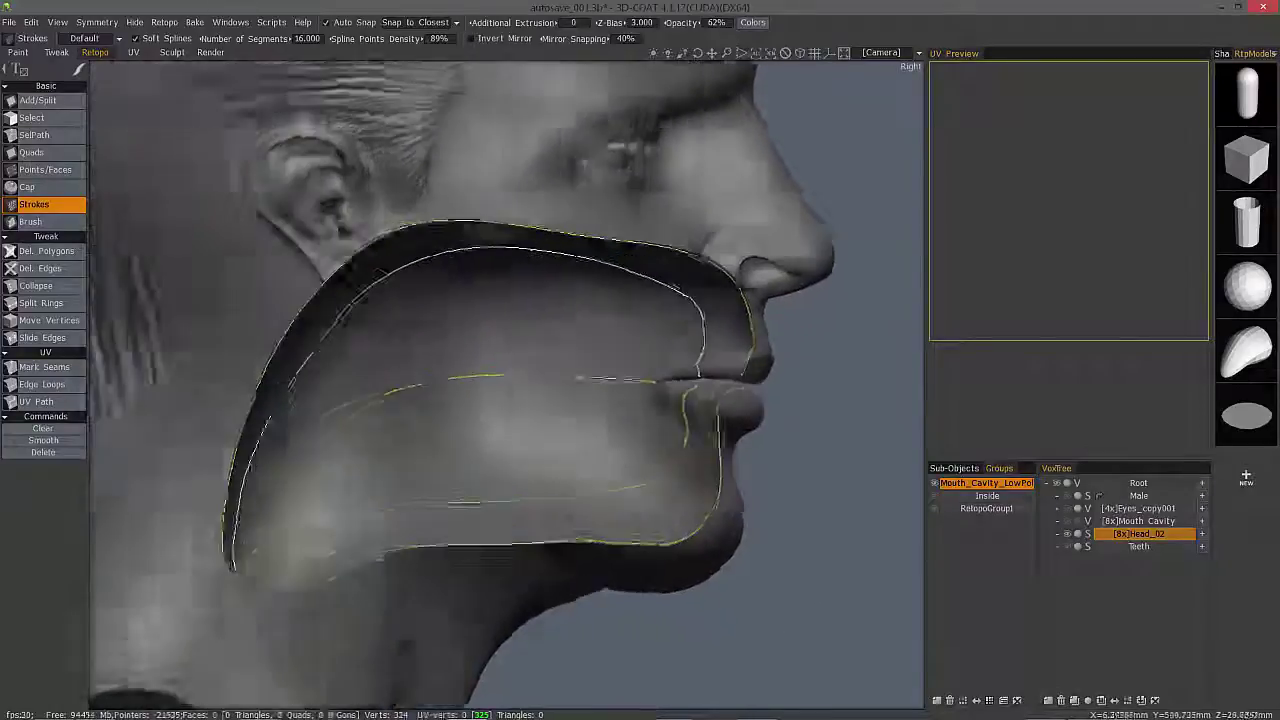
# Draw two concentric strokes inside the lips, each looping from the upper centreline around the mouth corner to the lower centreline.
pyautogui.keyDown('alt'); pyautogui.moveTo(480, 355); pyautogui.dragTo(503, 347, button='right'); pyautogui.keyUp('alt')
pyautogui.moveTo(503, 347)
pyautogui.keyDown('alt'); pyautogui.mouseDown()
pyautogui.moveTo(550, 350)
pyautogui.moveTo(503, 340)
pyautogui.moveTo(509, 368)
pyautogui.mouseUp(); pyautogui.keyUp('alt')
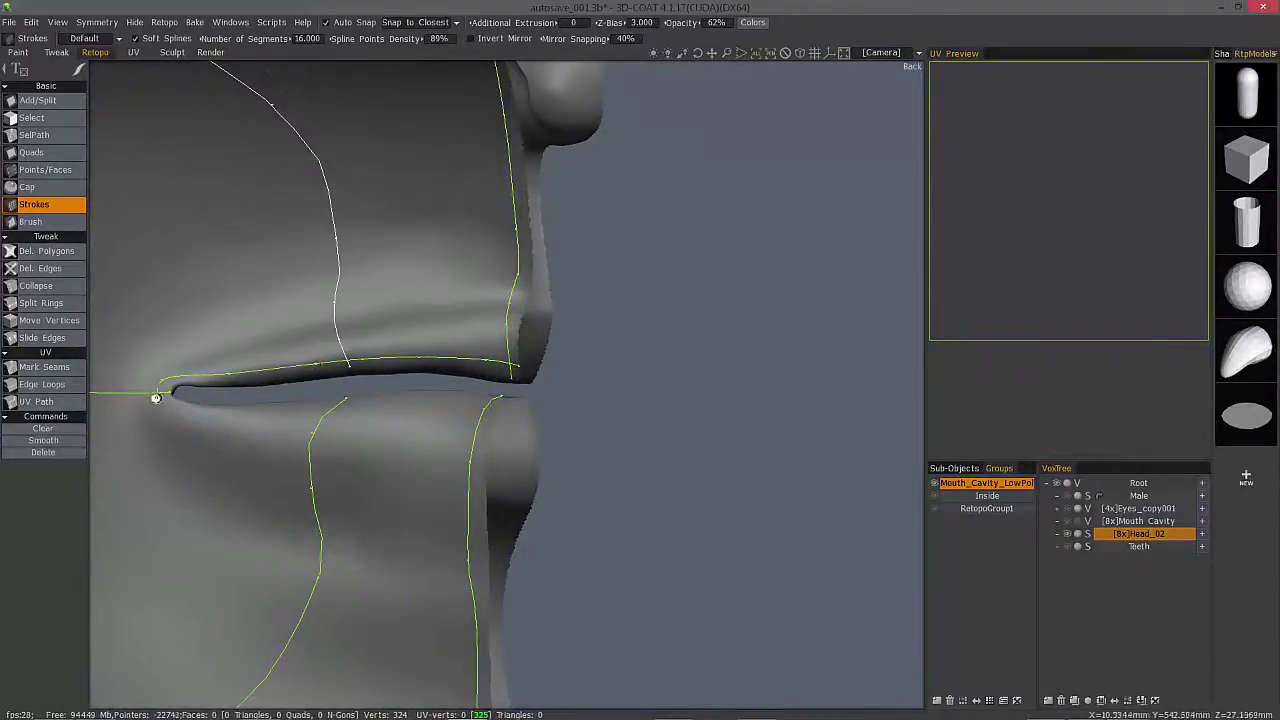
pyautogui.moveTo(493, 411); pyautogui.dragTo(608, 279, button='middle')
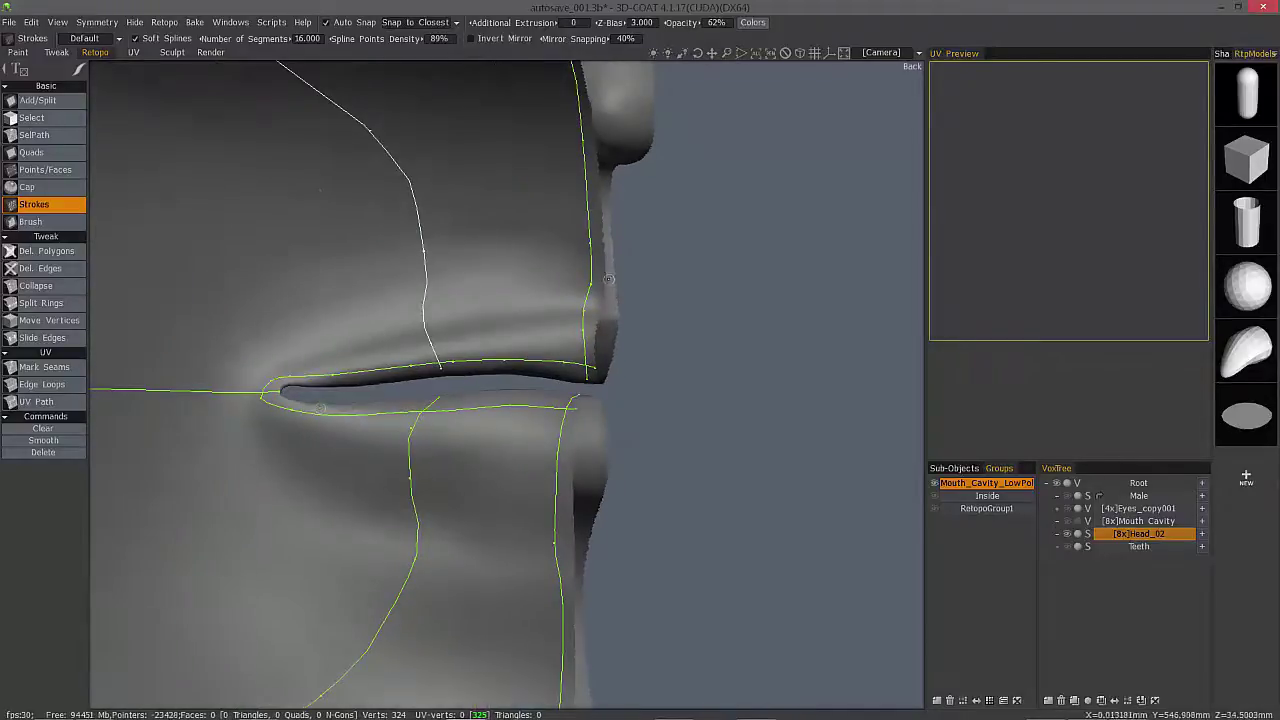
pyautogui.moveTo(238, 437)
pyautogui.mouseDown()
pyautogui.moveTo(451, 477)
pyautogui.moveTo(560, 478)
pyautogui.mouseUp()
pyautogui.moveTo(560, 478); pyautogui.dragTo(482, 577, button='middle')
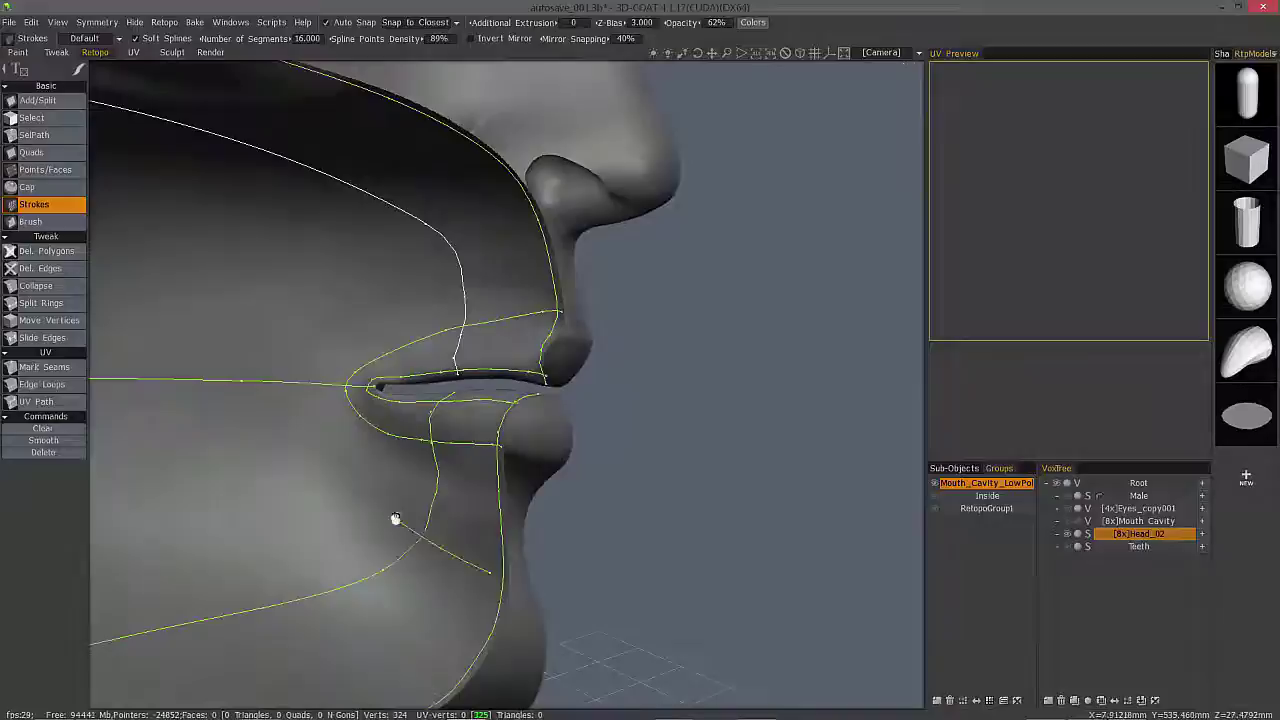
# Draw a third, wider loop stroke around the mouth corner, smooth its curve, and join its upper end to the roof centreline.
pyautogui.moveTo(267, 409)
pyautogui.mouseDown()
pyautogui.moveTo(326, 220)
pyautogui.moveTo(505, 175)
pyautogui.mouseUp()
pyautogui.moveTo(505, 175); pyautogui.dragTo(335, 340, button='middle')
pyautogui.moveTo(335, 341); pyautogui.dragTo(348, 348)
pyautogui.moveTo(380, 253); pyautogui.dragTo(408, 268)
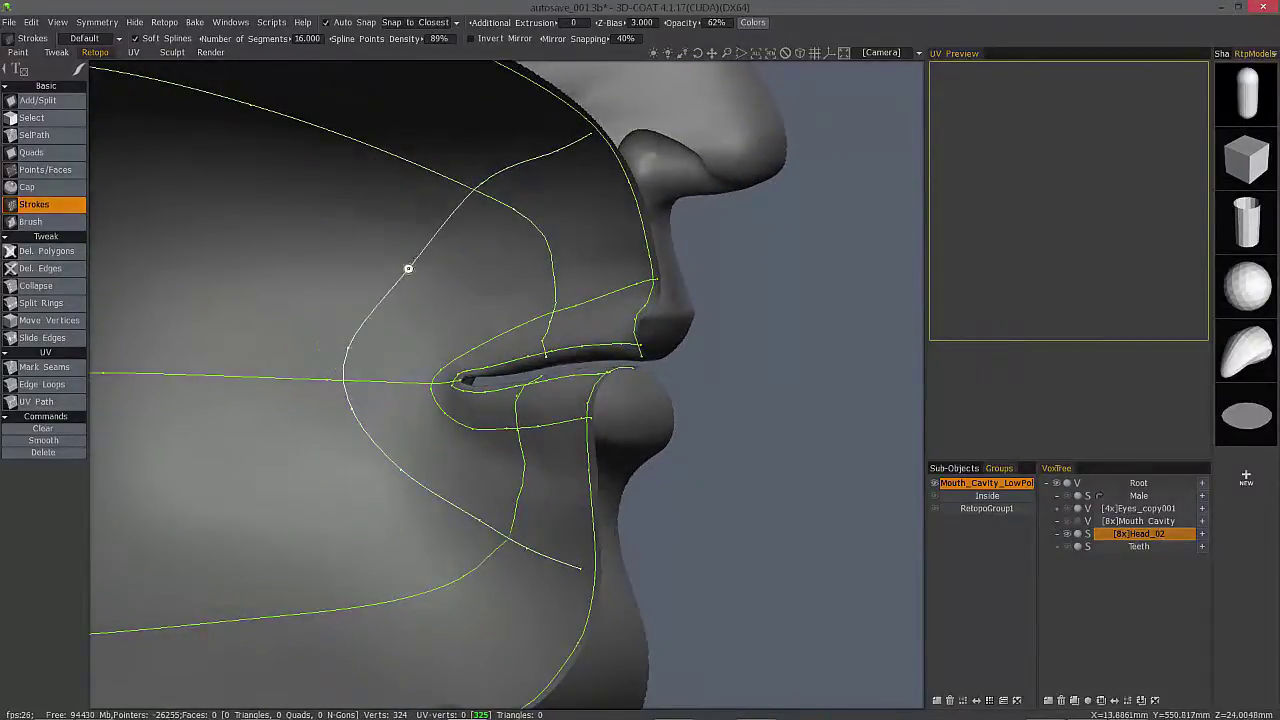
pyautogui.moveTo(484, 184)
pyautogui.mouseDown()
pyautogui.moveTo(492, 200)
pyautogui.moveTo(500, 190)
pyautogui.mouseUp()
pyautogui.moveTo(552, 155); pyautogui.dragTo(616, 149)
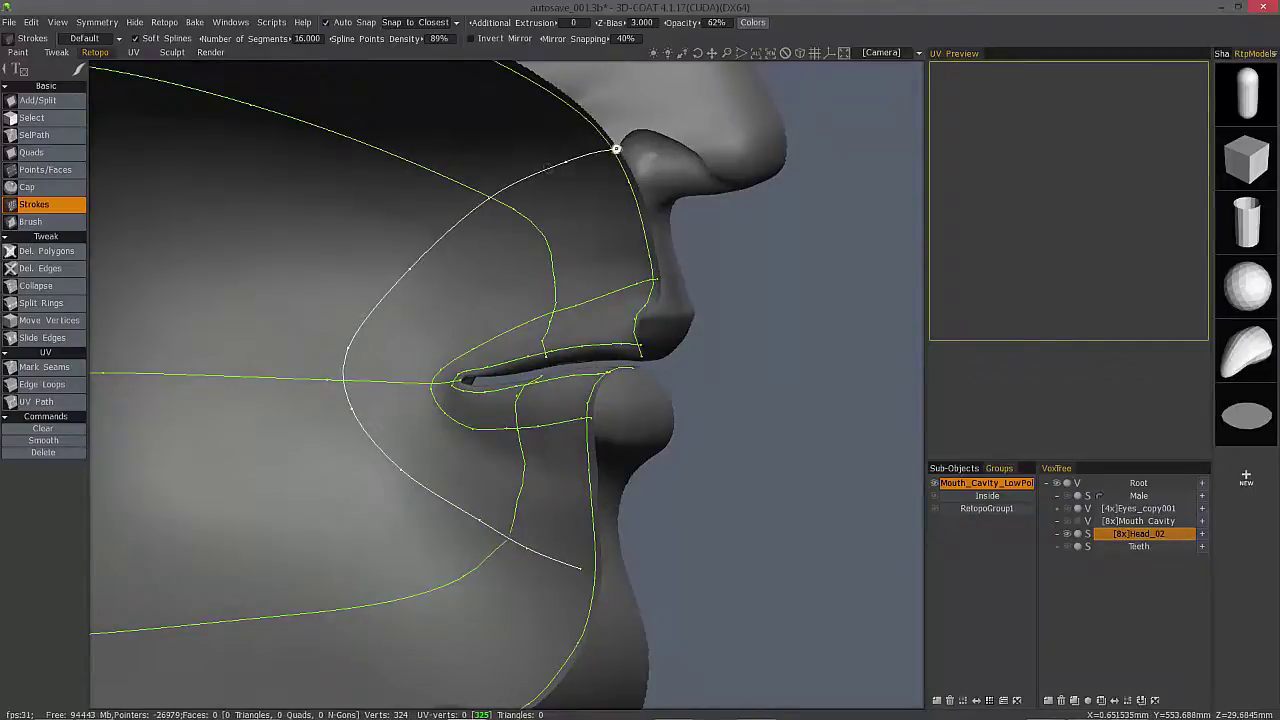
# Extend the lower end of the third loop stroke to meet the lower centreline stroke.
pyautogui.moveTo(565, 166); pyautogui.dragTo(510, 172, button='middle')
pyautogui.moveTo(505, 425); pyautogui.dragTo(600, 183, button='middle')
pyautogui.moveTo(509, 394); pyautogui.dragTo(593, 612, button='middle')
pyautogui.moveTo(566, 610); pyautogui.dragTo(594, 615)
# Draw a cross stroke over the front cheek from the floor centreline up to the roof centreline, and adjust its upper end.
pyautogui.moveTo(594, 615)
pyautogui.mouseDown(button='middle')
pyautogui.moveTo(500, 460)
pyautogui.moveTo(430, 395)
pyautogui.moveTo(408, 342)
pyautogui.moveTo(484, 295)
pyautogui.moveTo(490, 340)
pyautogui.moveTo(417, 471)
pyautogui.mouseUp(button='middle')
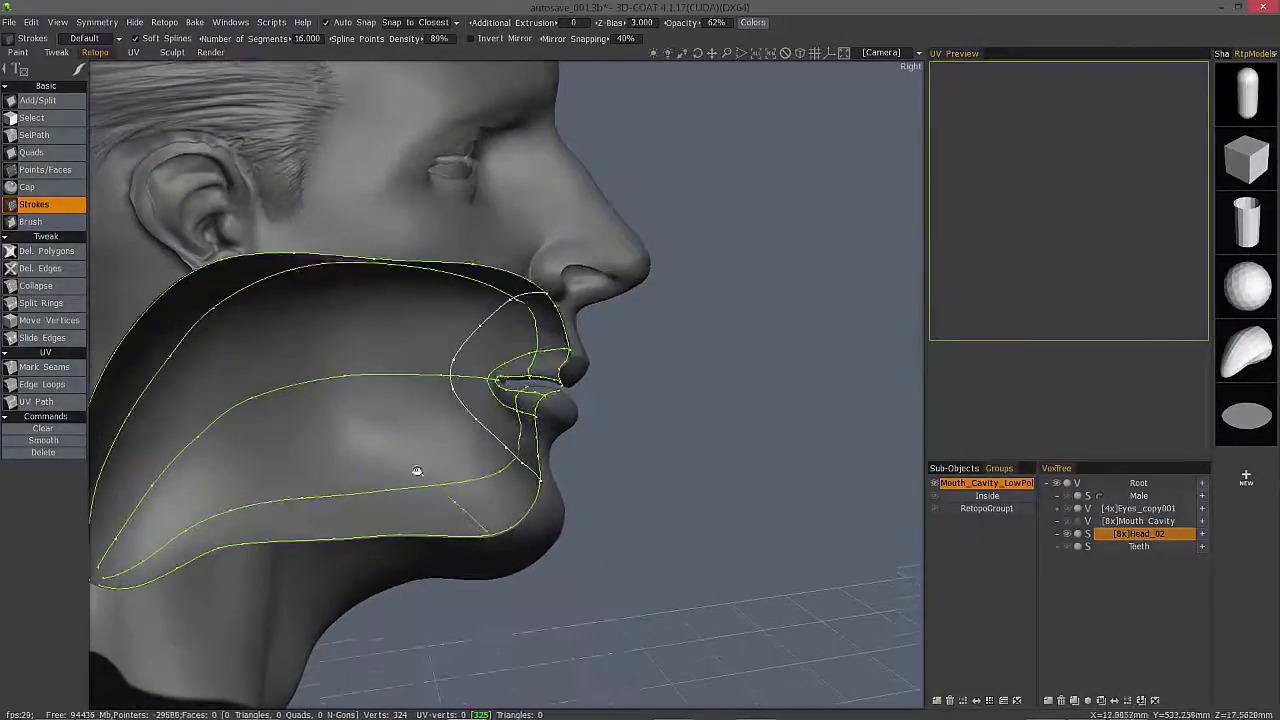
pyautogui.moveTo(374, 274); pyautogui.dragTo(415, 253, button='middle')
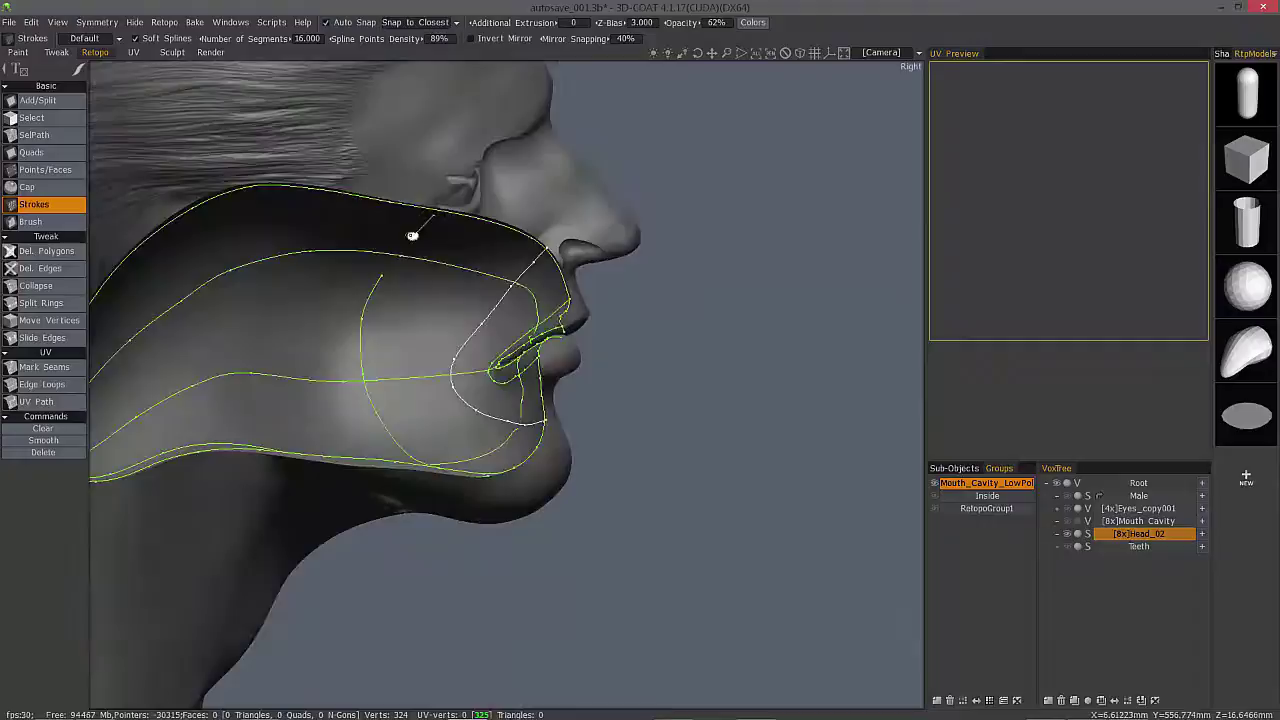
pyautogui.scroll(5, 420, 197)
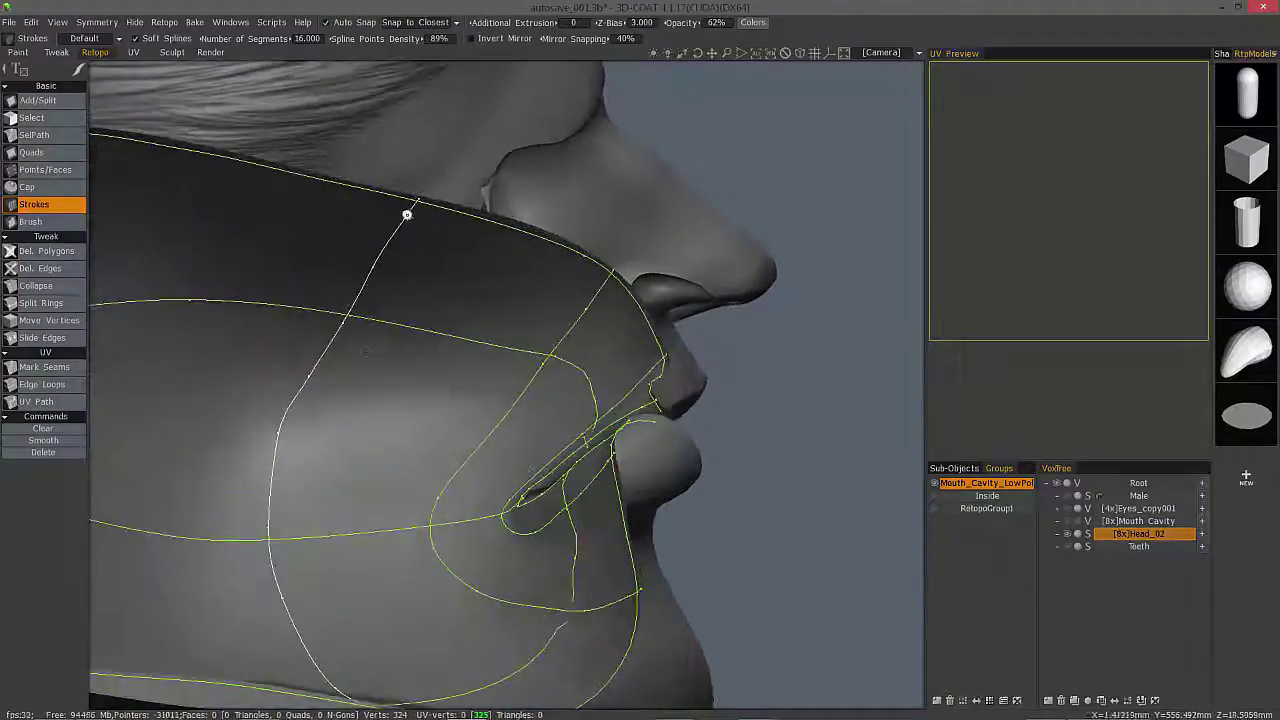
pyautogui.scroll(-4, 407, 215)
# Draw a cross stroke over the cheek below the ear from roof to floor centreline, and even out its points.
pyautogui.keyDown('alt'); pyautogui.moveTo(407, 215); pyautogui.dragTo(317, 370); pyautogui.keyUp('alt')
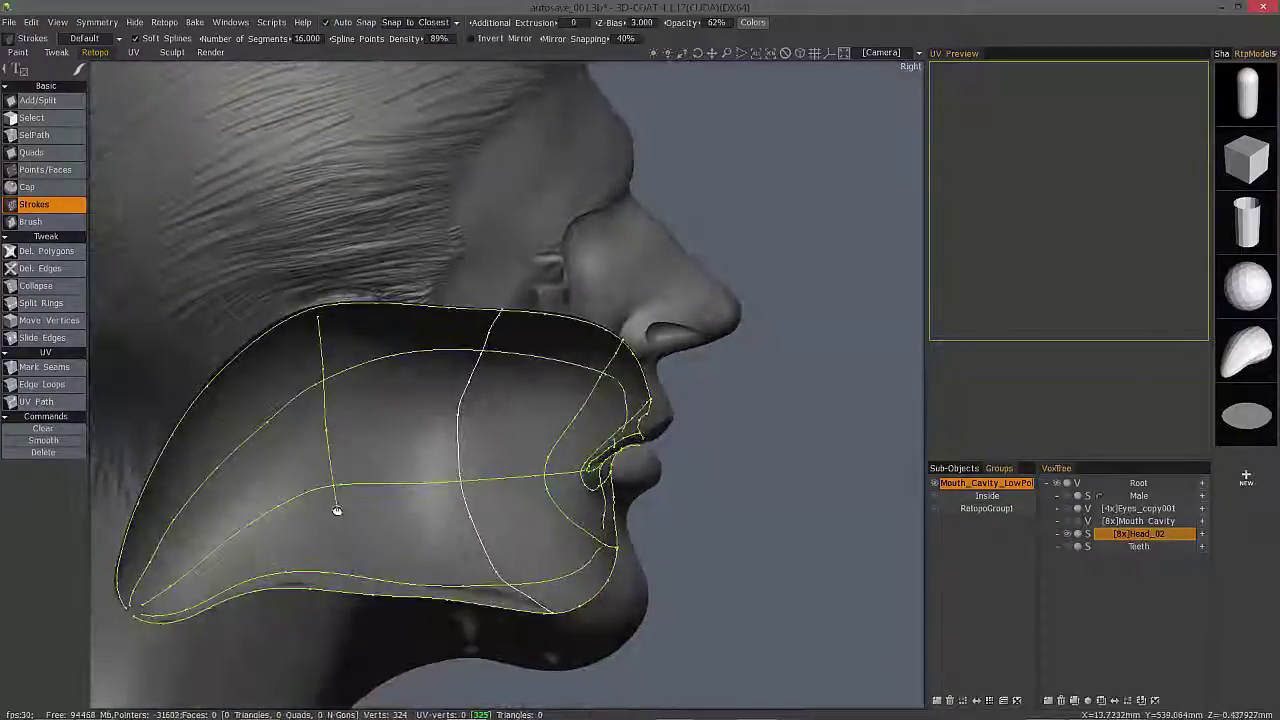
pyautogui.moveTo(337, 510); pyautogui.dragTo(283, 643, button='middle')
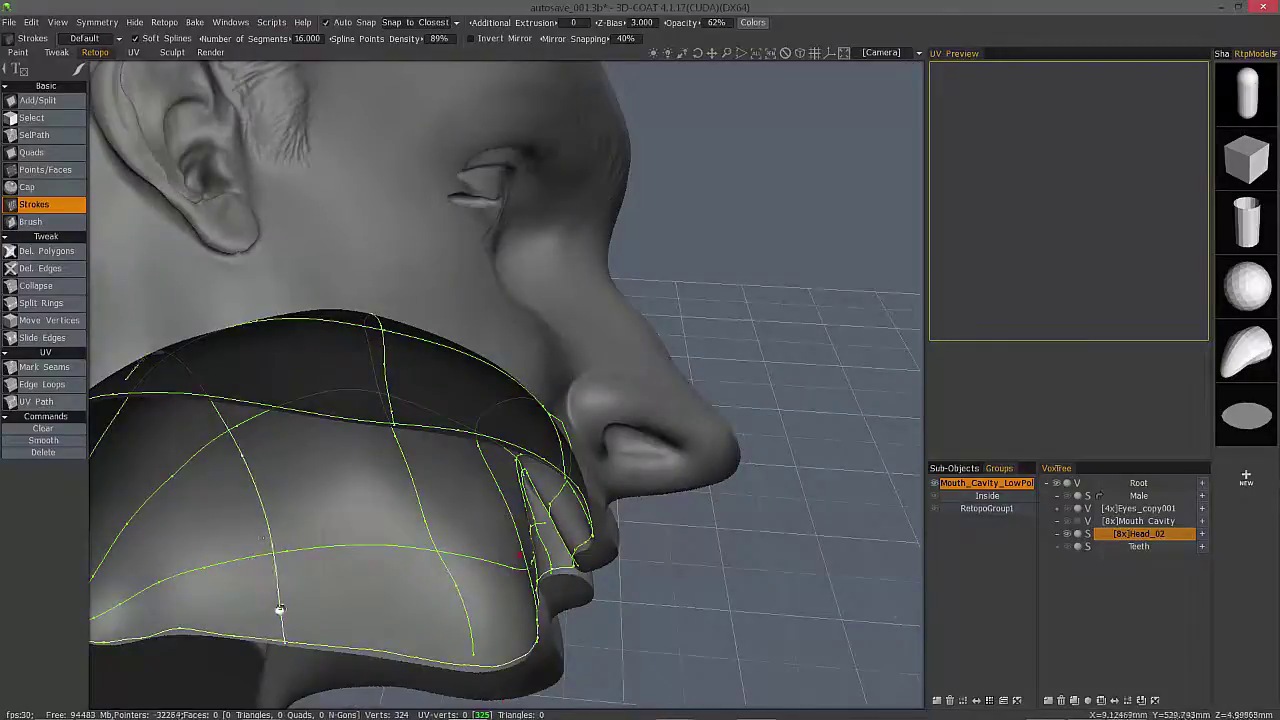
pyautogui.moveTo(424, 521); pyautogui.dragTo(387, 342, button='middle')
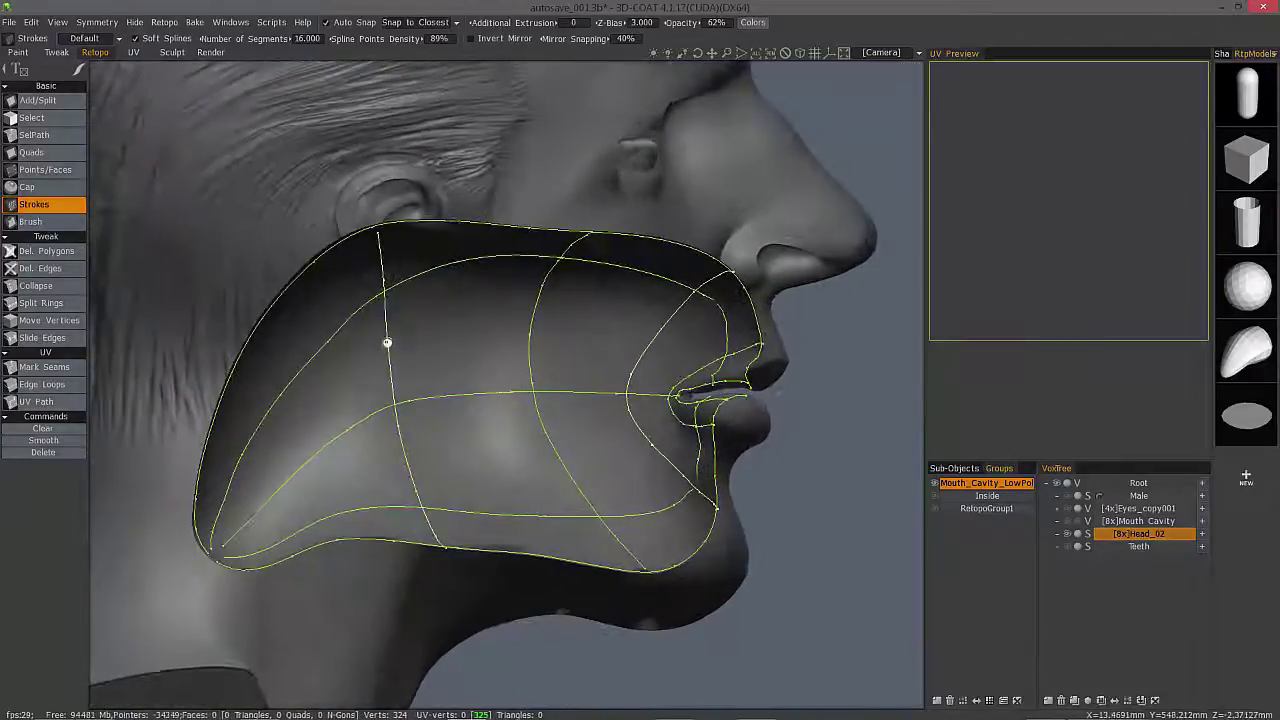
# Draw a cross stroke over the rear part of the cavity from the floor centreline up to the back centreline.
pyautogui.moveTo(378, 283); pyautogui.dragTo(311, 463, button='middle')
pyautogui.scroll(5, 311, 463)
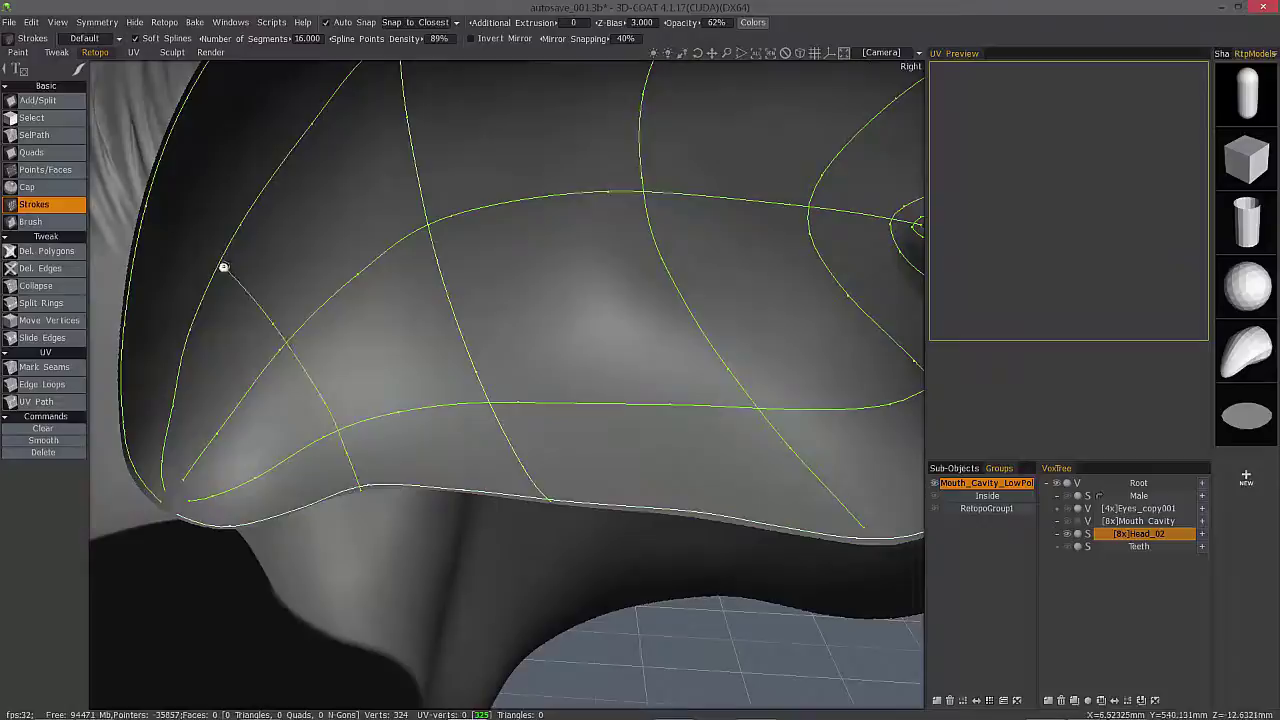
pyautogui.moveTo(224, 267); pyautogui.dragTo(376, 242, button='middle')
# Draw a small cross stroke around the cavity's rear end and generate the polygon mesh from all strokes.
pyautogui.moveTo(350, 196); pyautogui.dragTo(270, 376, button='middle')
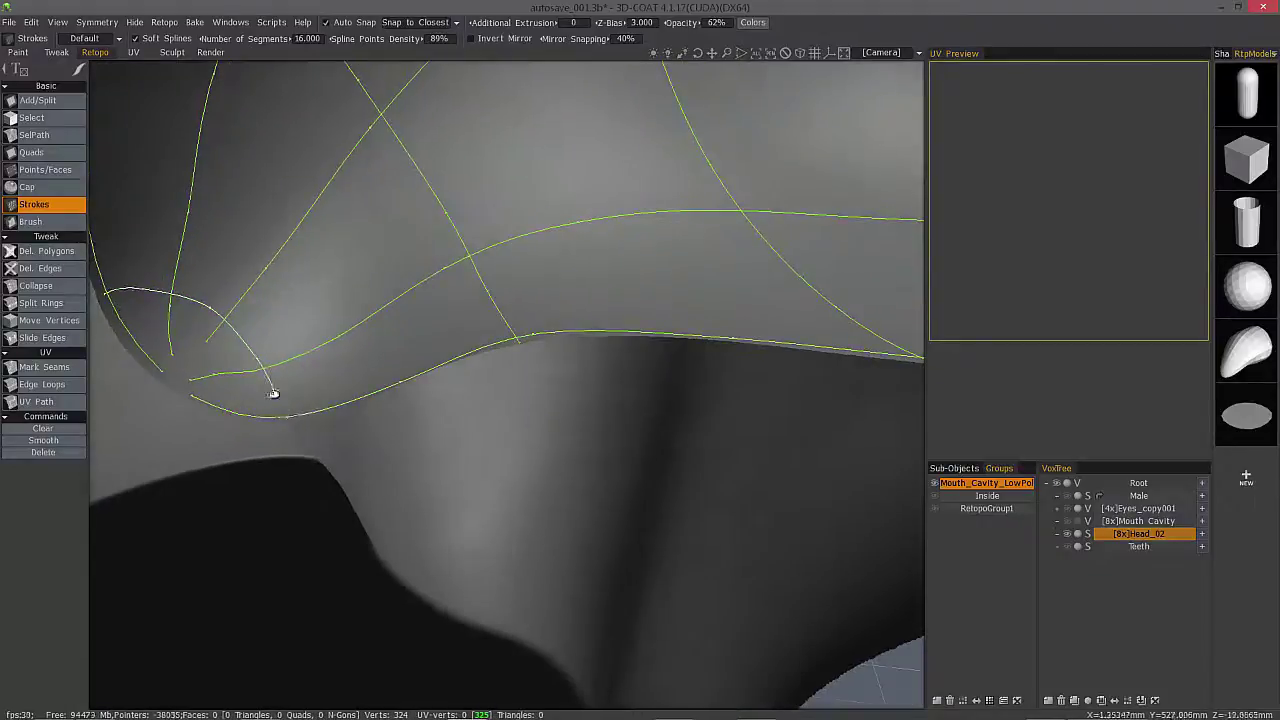
pyautogui.moveTo(263, 421); pyautogui.dragTo(417, 440, button='middle')
pyautogui.moveTo(302, 450)
pyautogui.mouseDown(button='middle')
pyautogui.moveTo(692, 514)
pyautogui.moveTo(520, 534)
pyautogui.moveTo(466, 520)
pyautogui.moveTo(417, 486)
pyautogui.moveTo(388, 387)
pyautogui.moveTo(398, 425)
pyautogui.moveTo(290, 475)
pyautogui.moveTo(595, 485)
pyautogui.mouseUp(button='middle')
pyautogui.scroll(3, 427, 505)
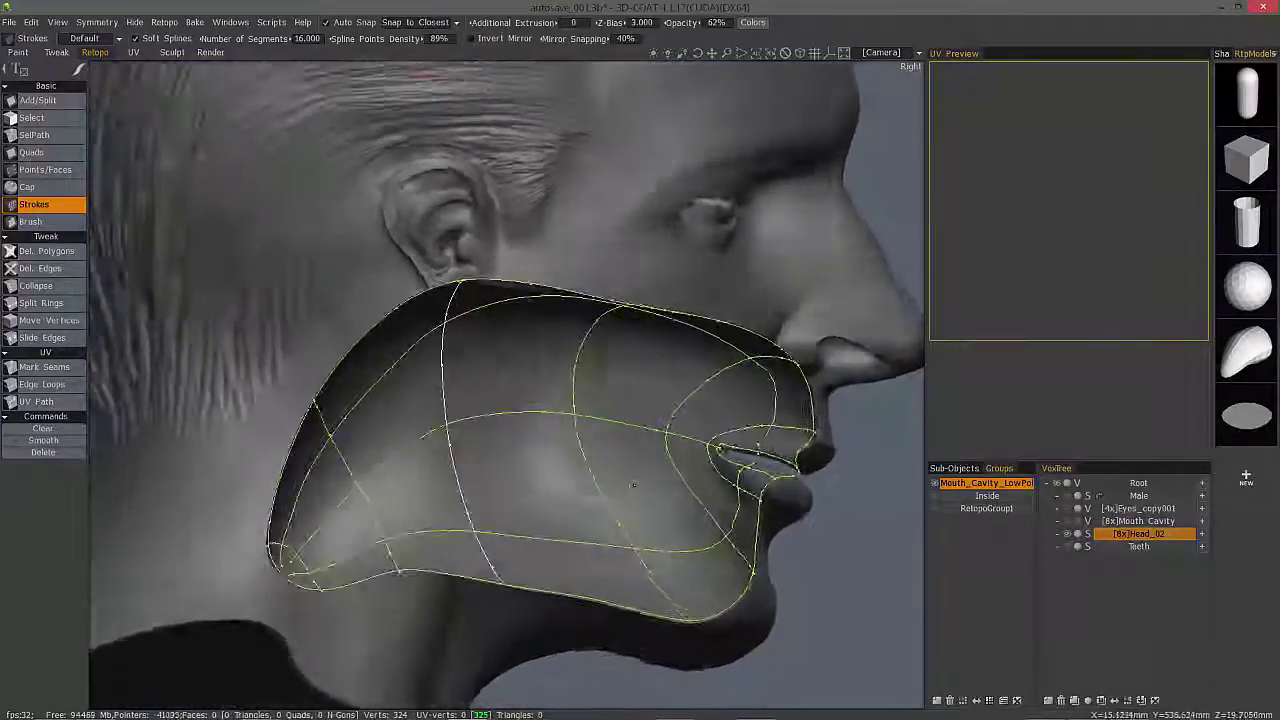
pyautogui.press('Return')
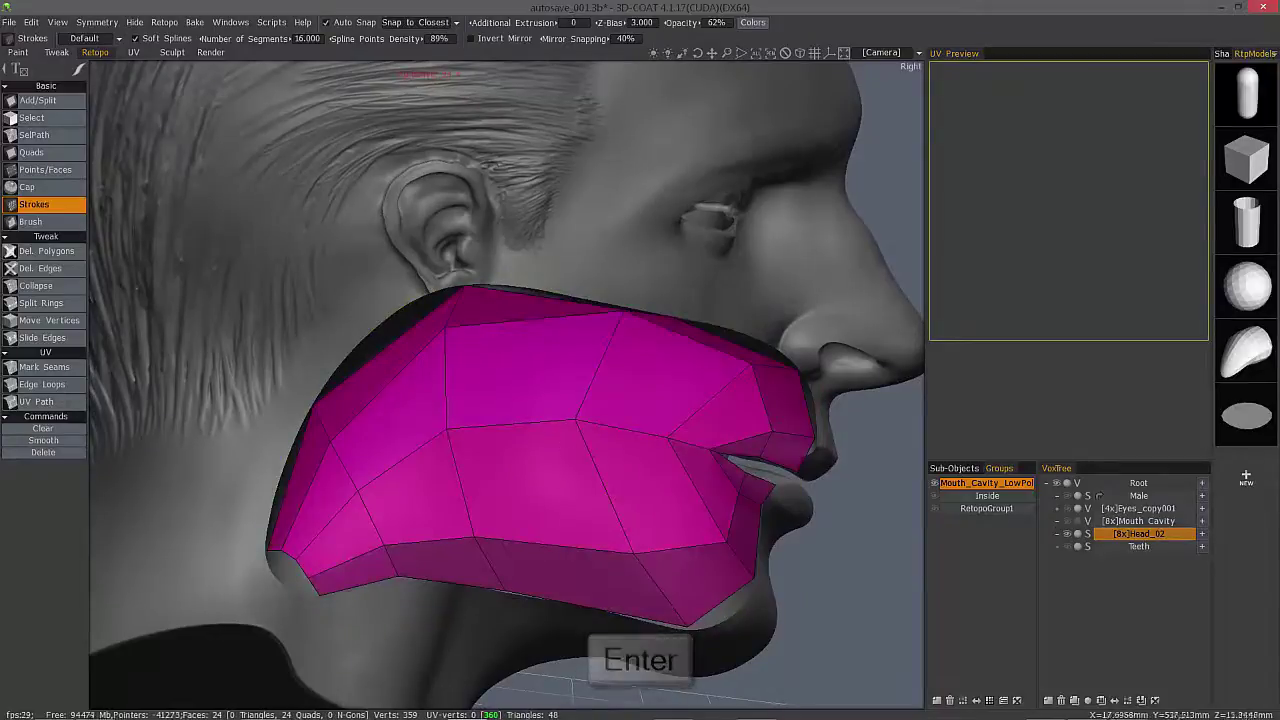
# Split two new rings across the cavity mesh, one in the middle of the cheek and one nearer the mouth.
pyautogui.moveTo(475, 322); pyautogui.dragTo(403, 375, button='middle')
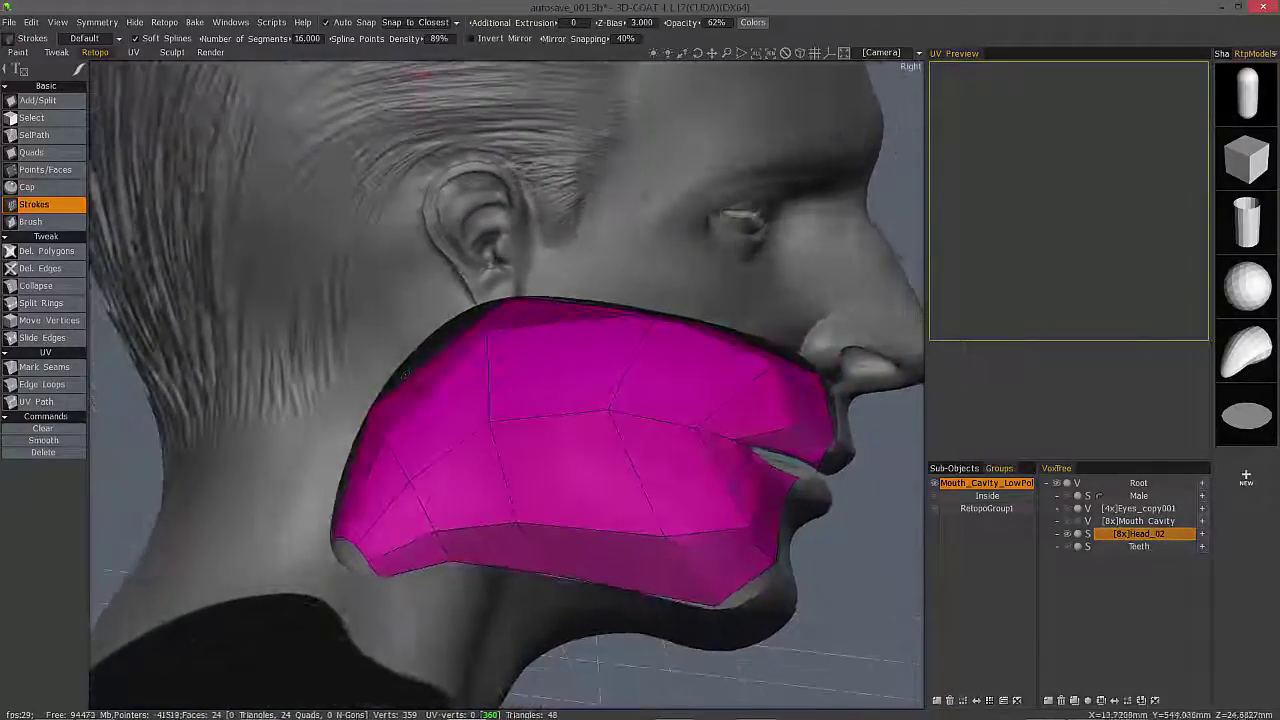
pyautogui.click(44, 303)
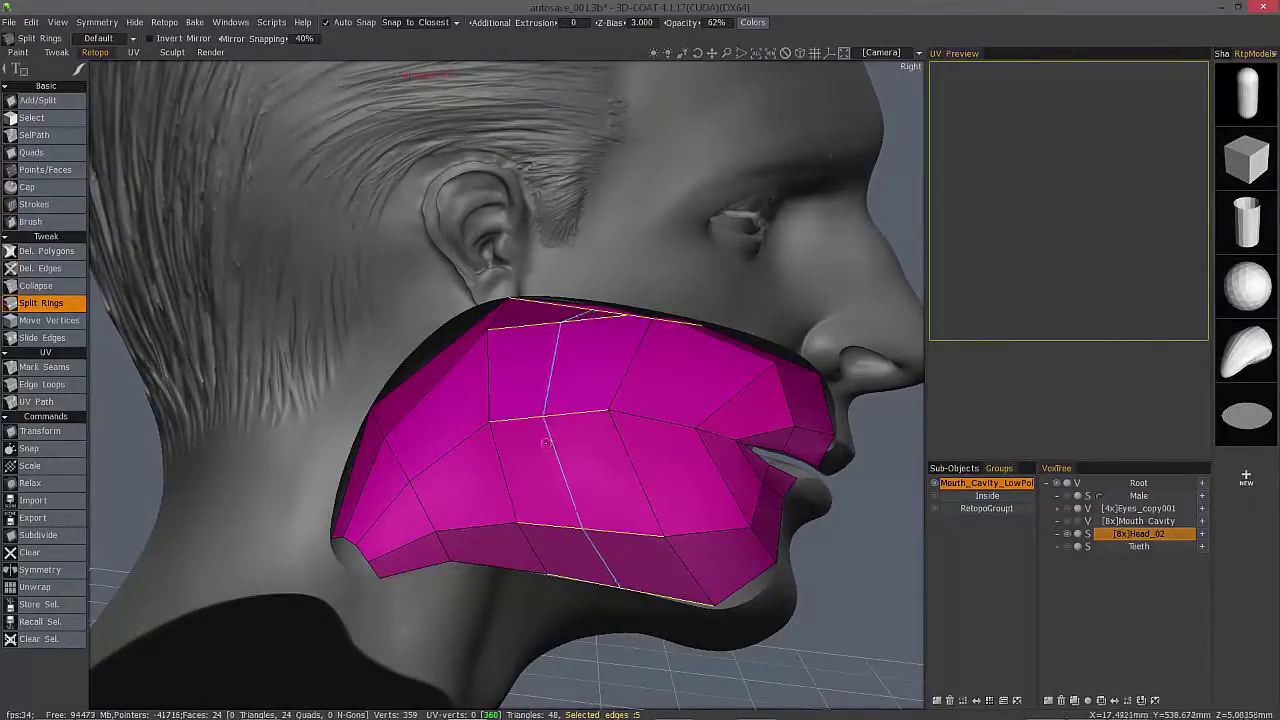
pyautogui.click(549, 416)
pyautogui.moveTo(590, 495); pyautogui.dragTo(570, 410, button='middle')
pyautogui.click(670, 430)
# Split the four lengthwise strips between the mouth and the rear end with one new ring each.
pyautogui.moveTo(622, 476); pyautogui.dragTo(638, 466, button='middle')
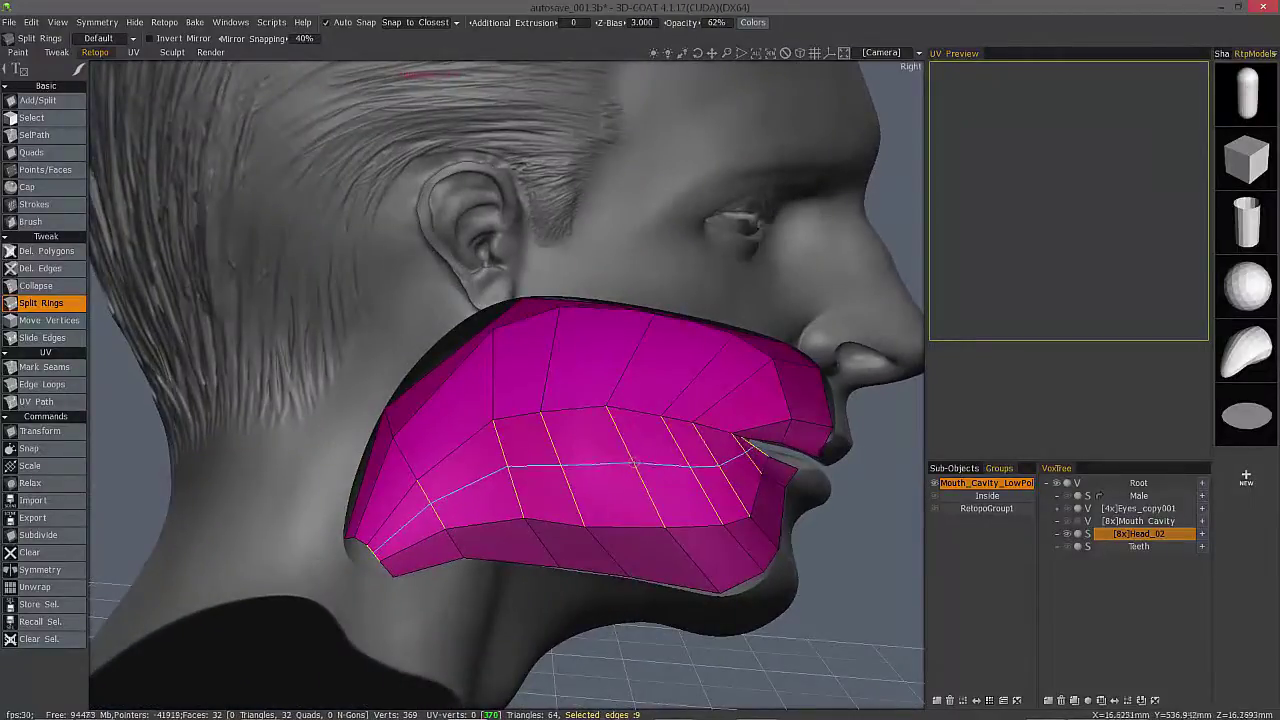
pyautogui.click(642, 471)
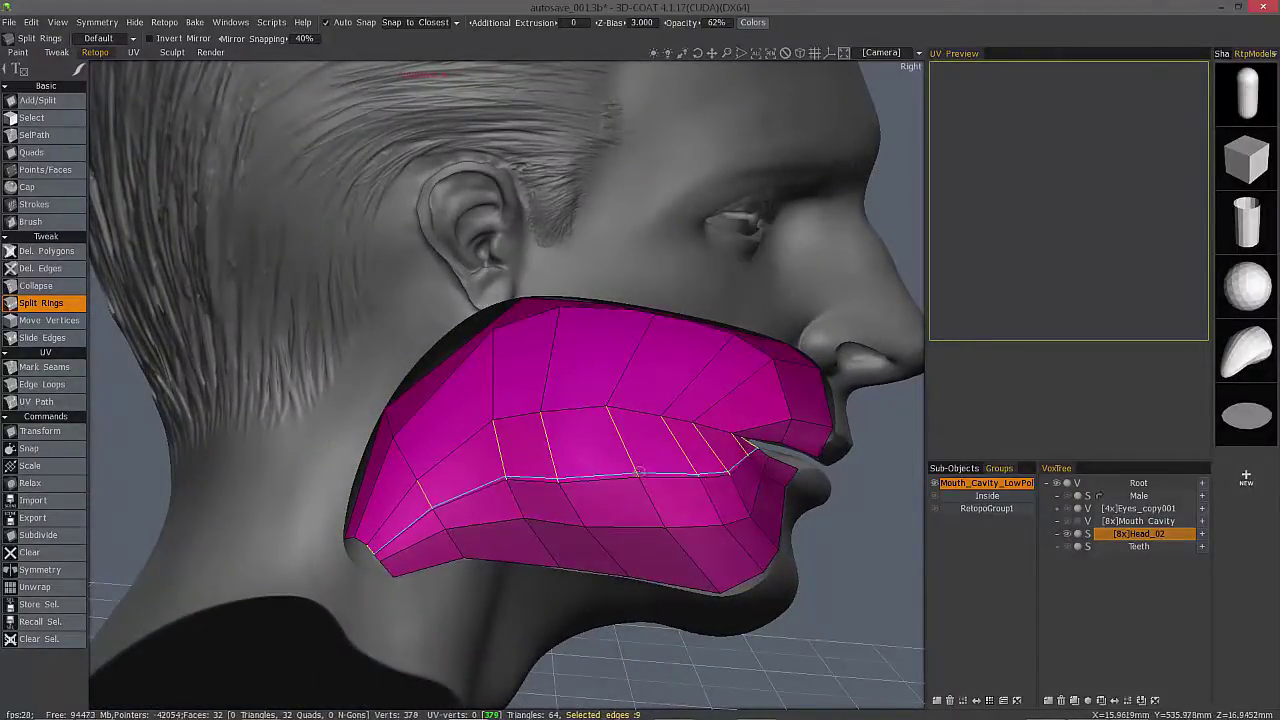
pyautogui.click(757, 420)
pyautogui.moveTo(757, 420); pyautogui.dragTo(755, 515, button='middle')
pyautogui.click(754, 515)
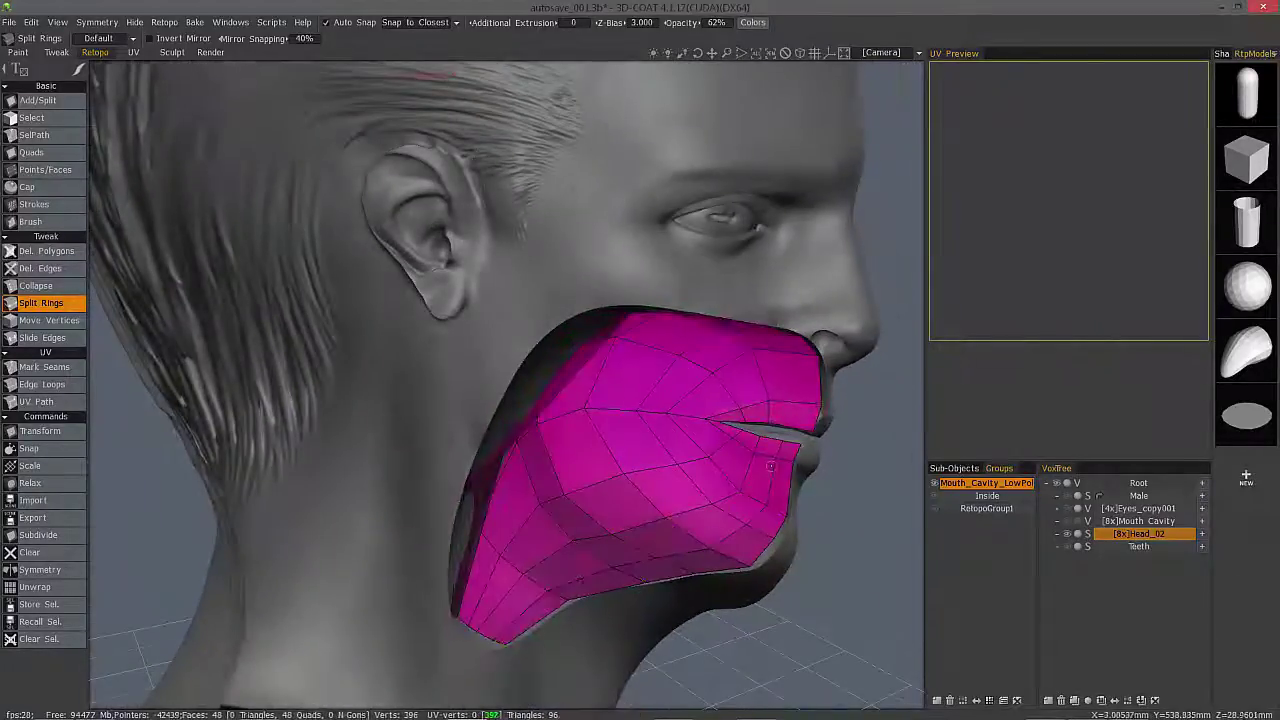
pyautogui.click(791, 409)
# Split four more rings across the cavity mesh, from the rear end forward to just behind the mouth corner.
pyautogui.moveTo(791, 409); pyautogui.dragTo(850, 370, button='middle')
pyautogui.moveTo(705, 410); pyautogui.dragTo(500, 350, button='middle')
pyautogui.scroll(3, 574, 374)
pyautogui.click(252, 334)
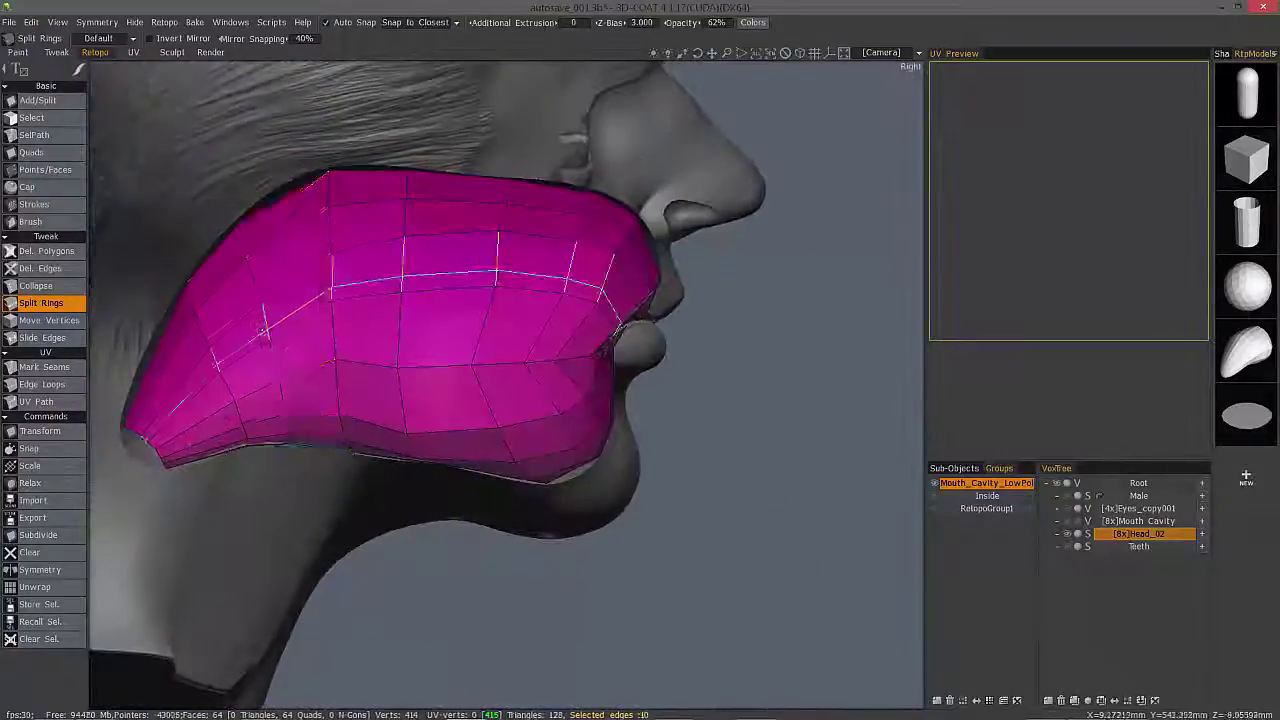
pyautogui.moveTo(425, 290); pyautogui.dragTo(440, 370, button='middle')
pyautogui.click(190, 432)
pyautogui.moveTo(402, 490); pyautogui.dragTo(540, 398, button='middle')
pyautogui.click(455, 400)
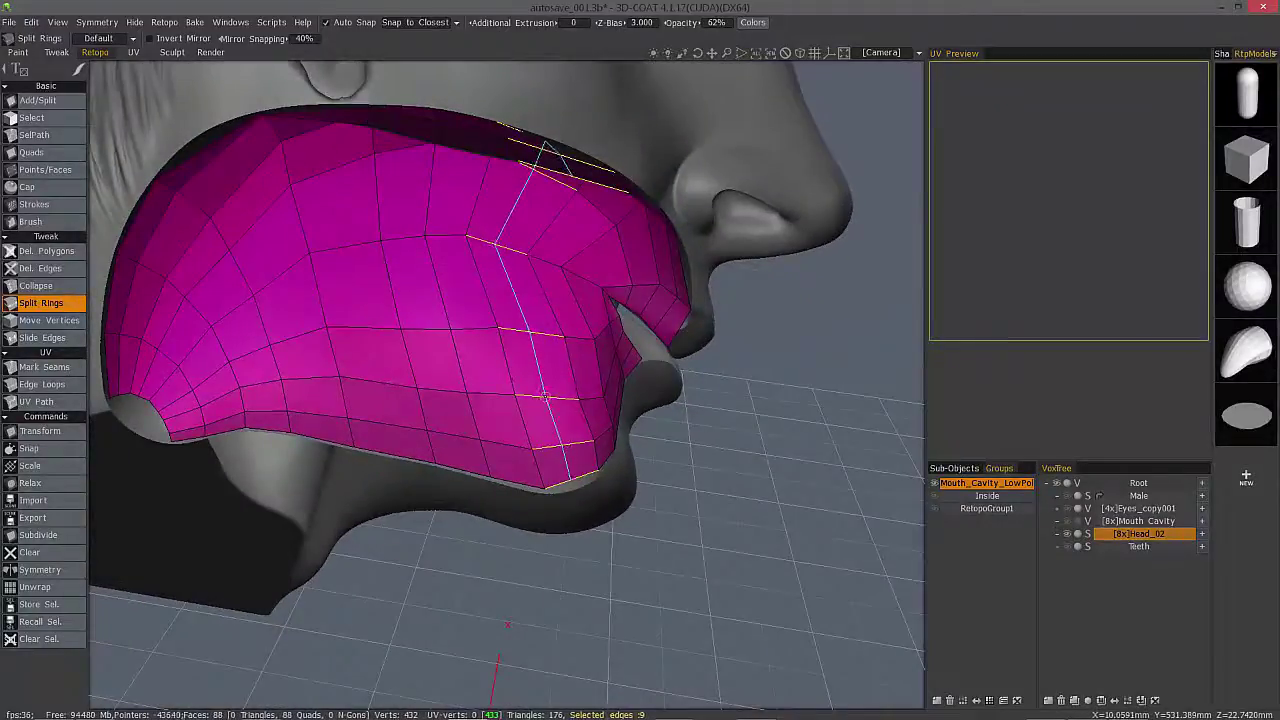
pyautogui.click(550, 398)
pyautogui.scroll(-4, 781, 525)
# Select edge loops across the middle of the cavity mesh, relax them, and clear the selection.
pyautogui.moveTo(785, 524); pyautogui.dragTo(307, 487, button='middle')
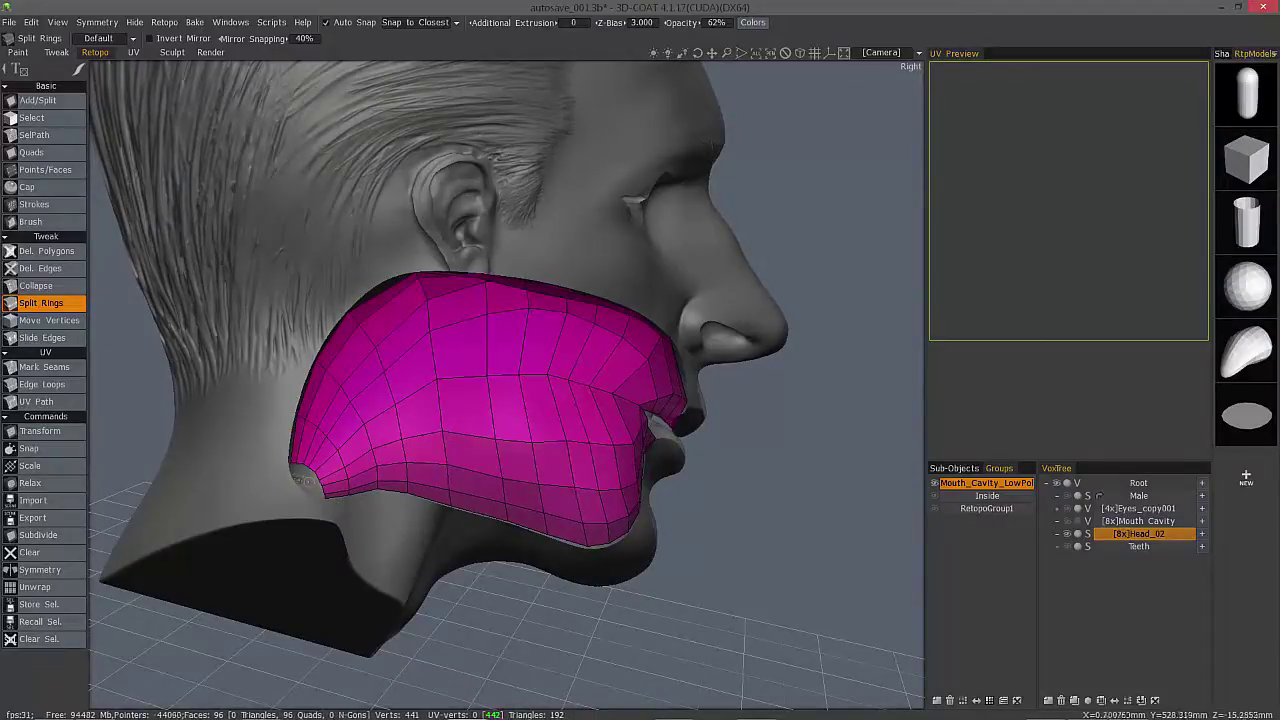
pyautogui.moveTo(327, 480); pyautogui.dragTo(222, 381, button='middle')
pyautogui.click(36, 118)
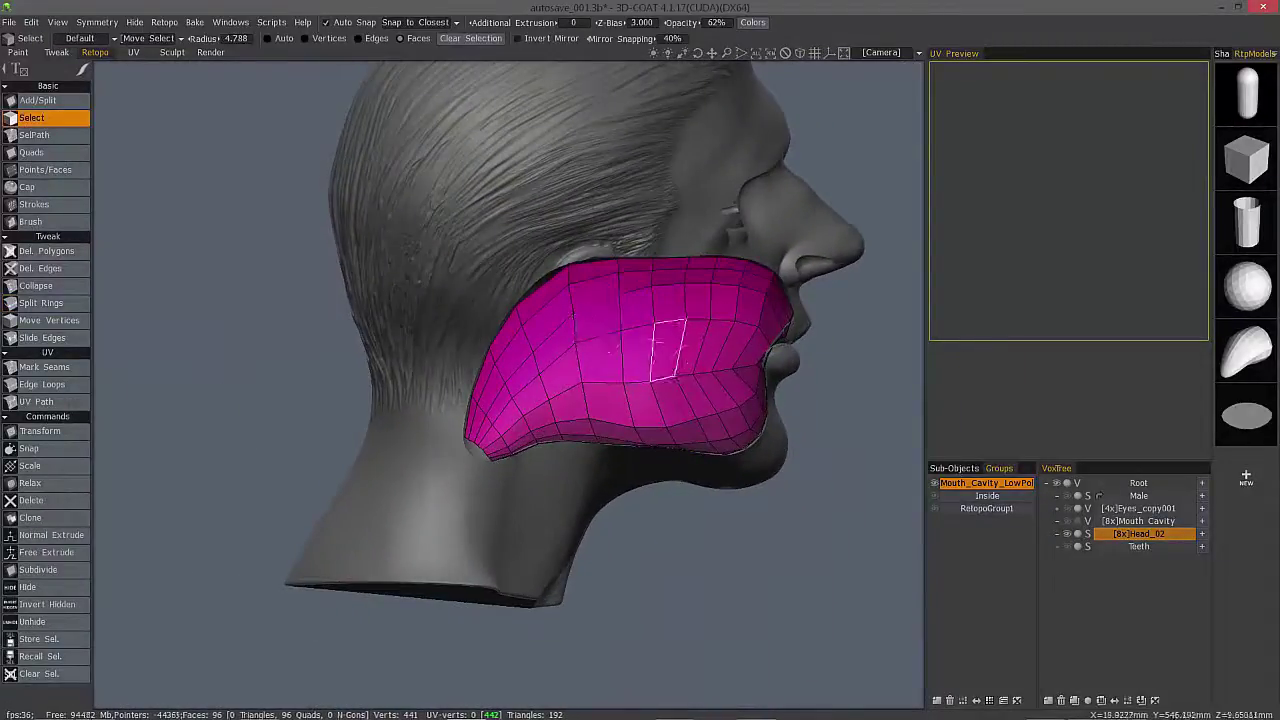
pyautogui.click(357, 38)
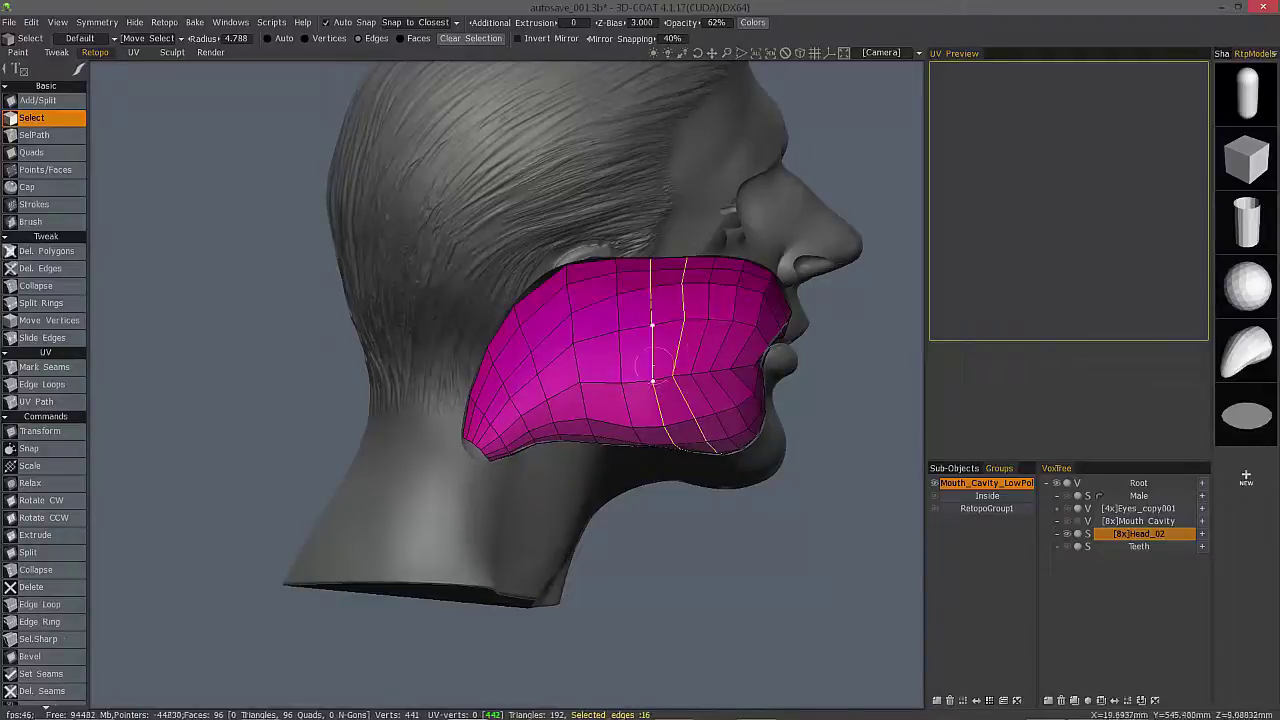
pyautogui.click(42, 483)
pyautogui.click(36, 484)
pyautogui.click(38, 485)
pyautogui.keyDown('alt'); pyautogui.moveTo(562, 430); pyautogui.dragTo(669, 440); pyautogui.keyUp('alt')
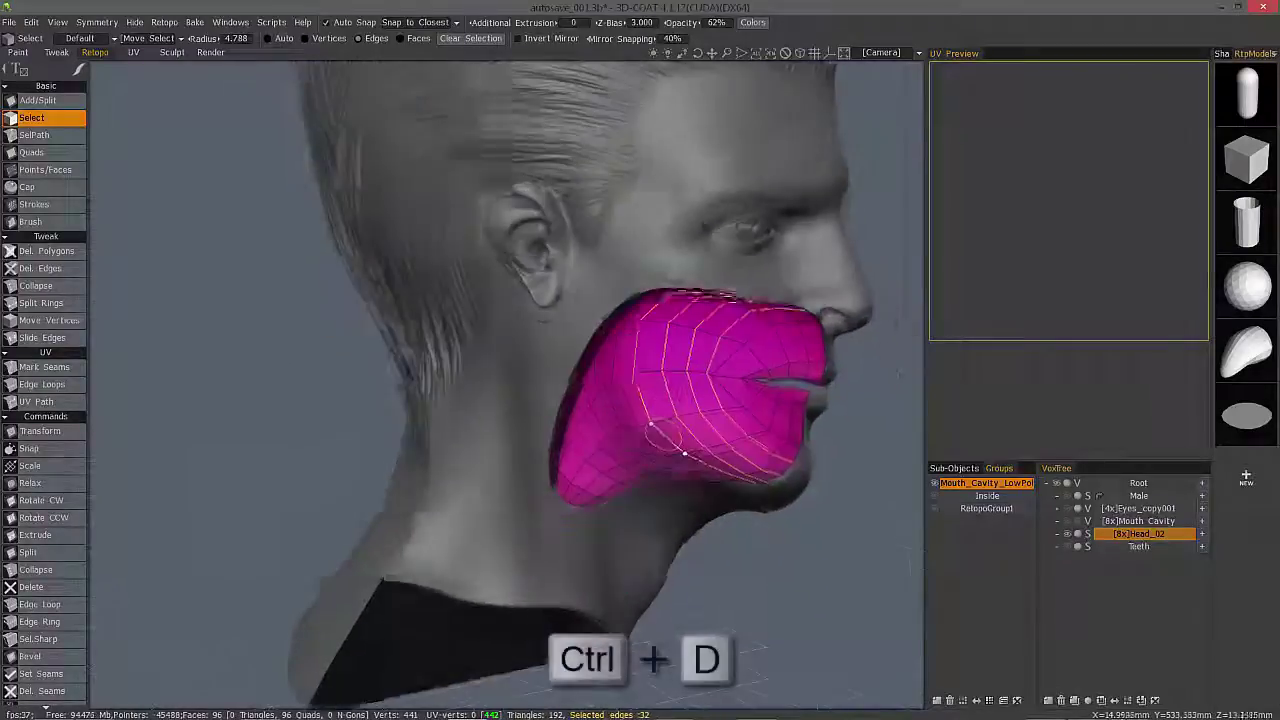
pyautogui.keyDown('alt'); pyautogui.moveTo(669, 440); pyautogui.dragTo(743, 343, button='right'); pyautogui.keyUp('alt')
pyautogui.hotkey('ctrl', 'd')
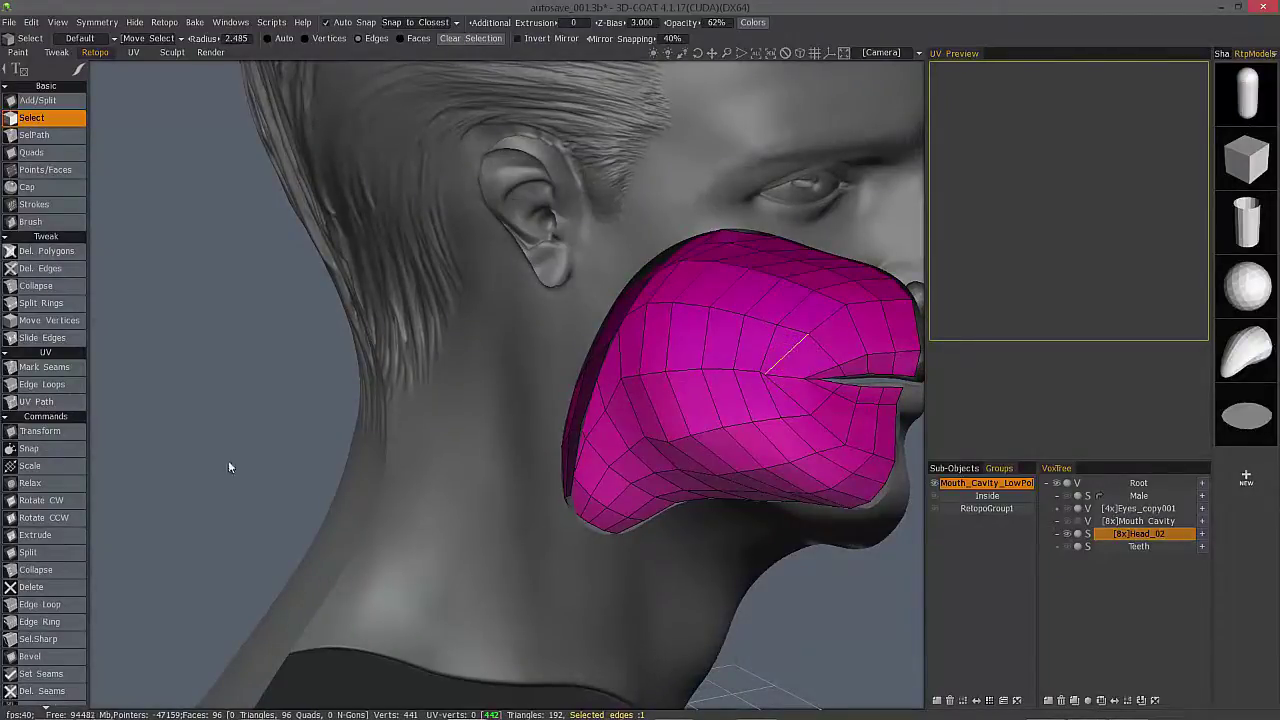
# Relax the edge beside the mouth corner and the two neighbouring edge loops across the cavity below the ear.
pyautogui.click(43, 486)
pyautogui.keyDown('alt'); pyautogui.moveTo(720, 410); pyautogui.dragTo(618, 330); pyautogui.keyUp('alt')
pyautogui.click(633, 335)
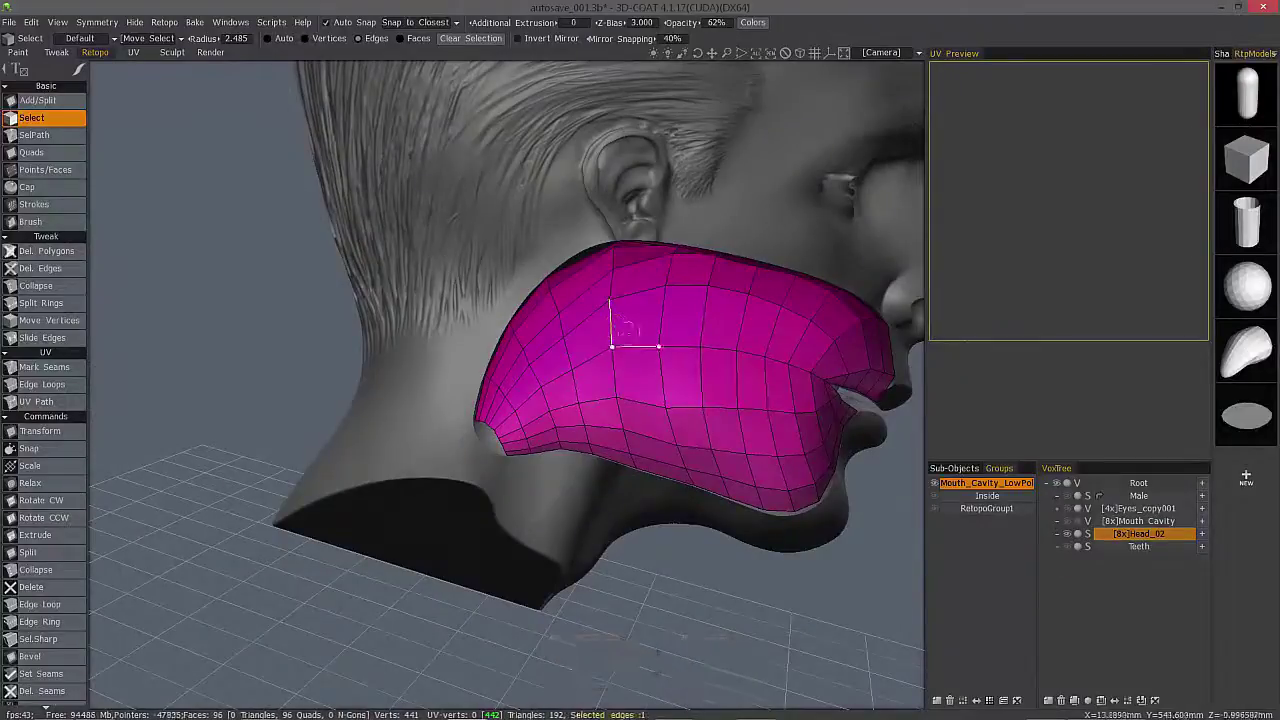
pyautogui.click(58, 484)
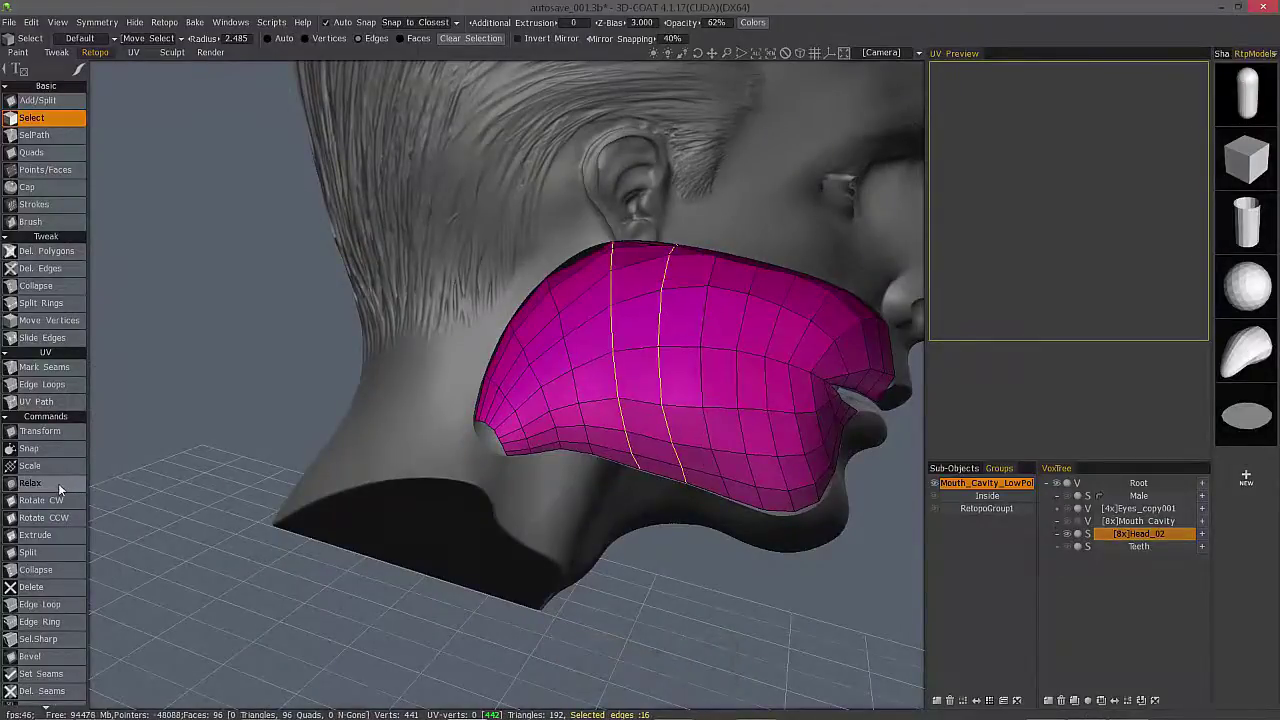
# Clear the edge selection, enable X-axis symmetry and show the symmetry plane.
pyautogui.keyDown('alt'); pyautogui.moveTo(108, 468); pyautogui.dragTo(520, 415); pyautogui.keyUp('alt')
pyautogui.keyDown('alt'); pyautogui.moveTo(733, 473); pyautogui.dragTo(728, 487); pyautogui.keyUp('alt')
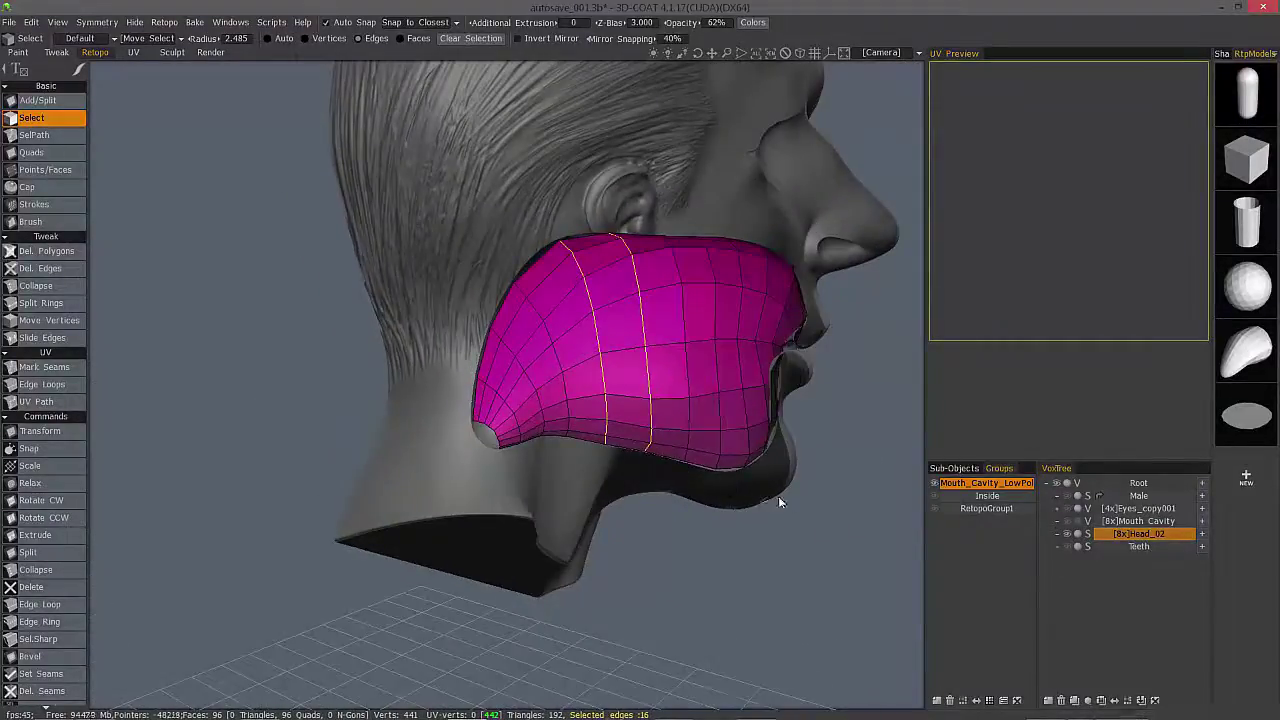
pyautogui.hotkey('ctrl', 'd')
pyautogui.keyDown('alt'); pyautogui.moveTo(834, 446); pyautogui.dragTo(596, 357); pyautogui.keyUp('alt')
pyautogui.press('s')
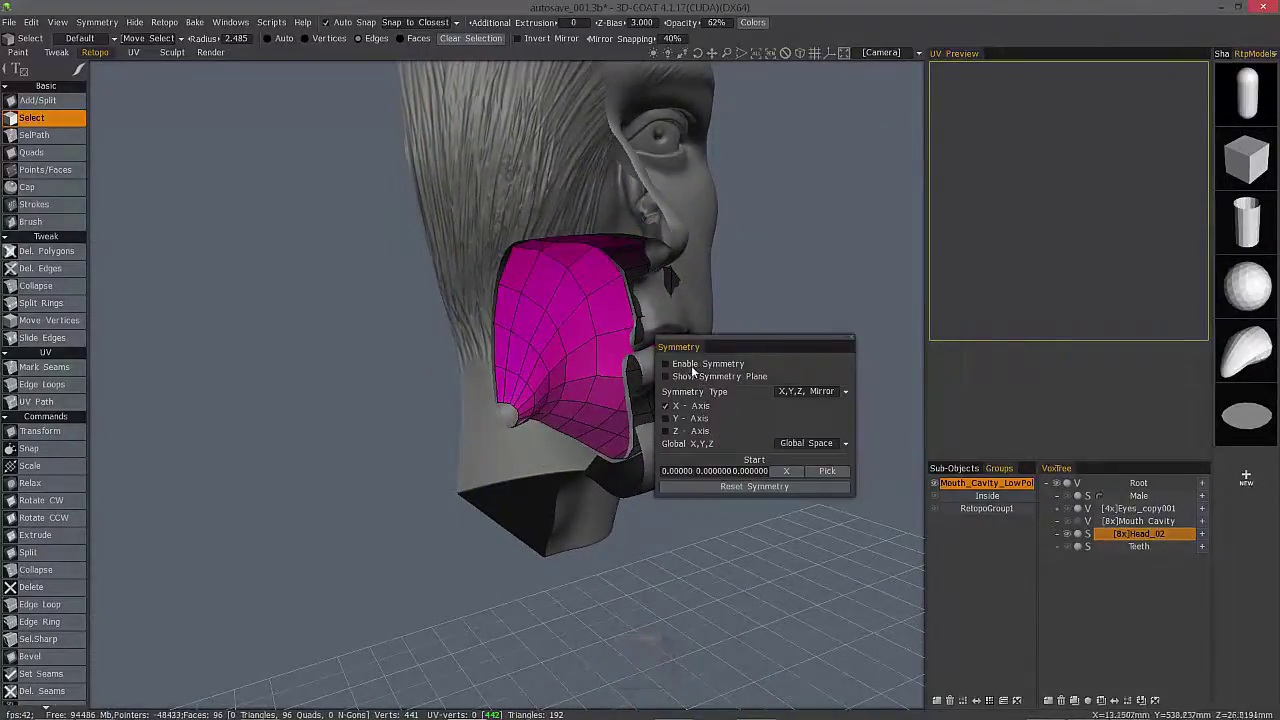
pyautogui.click(666, 365)
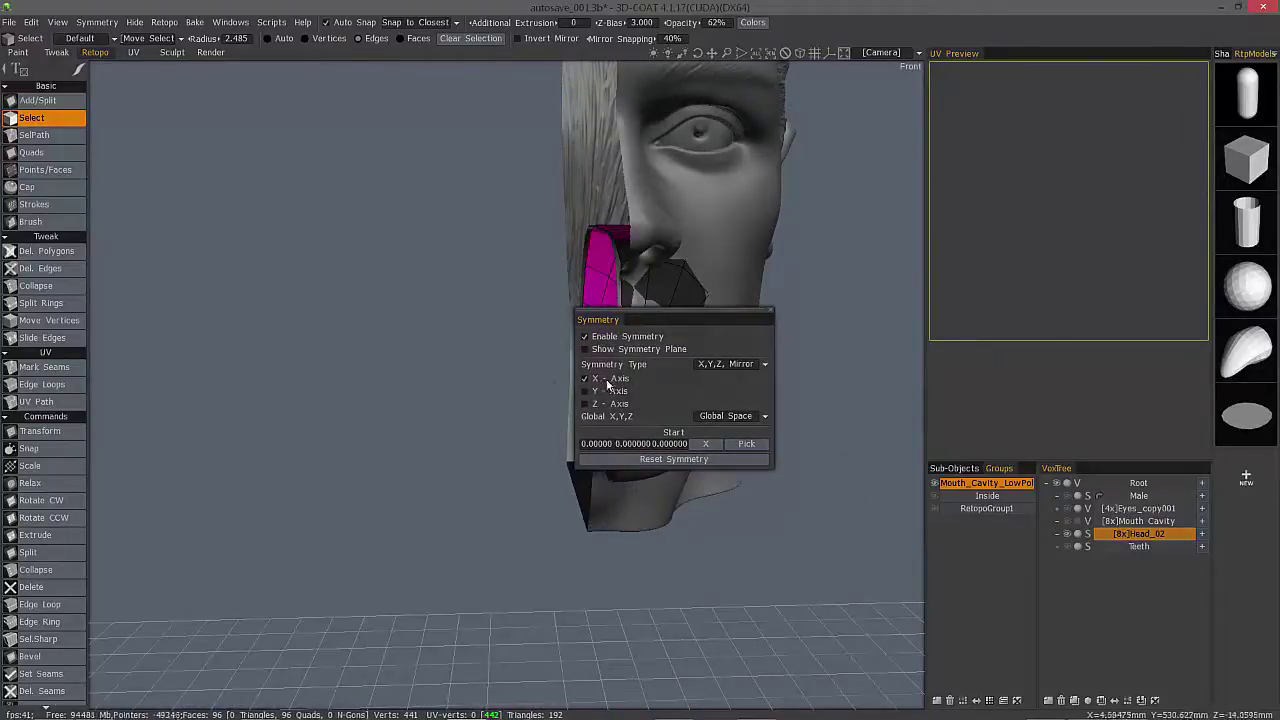
pyautogui.press('s')
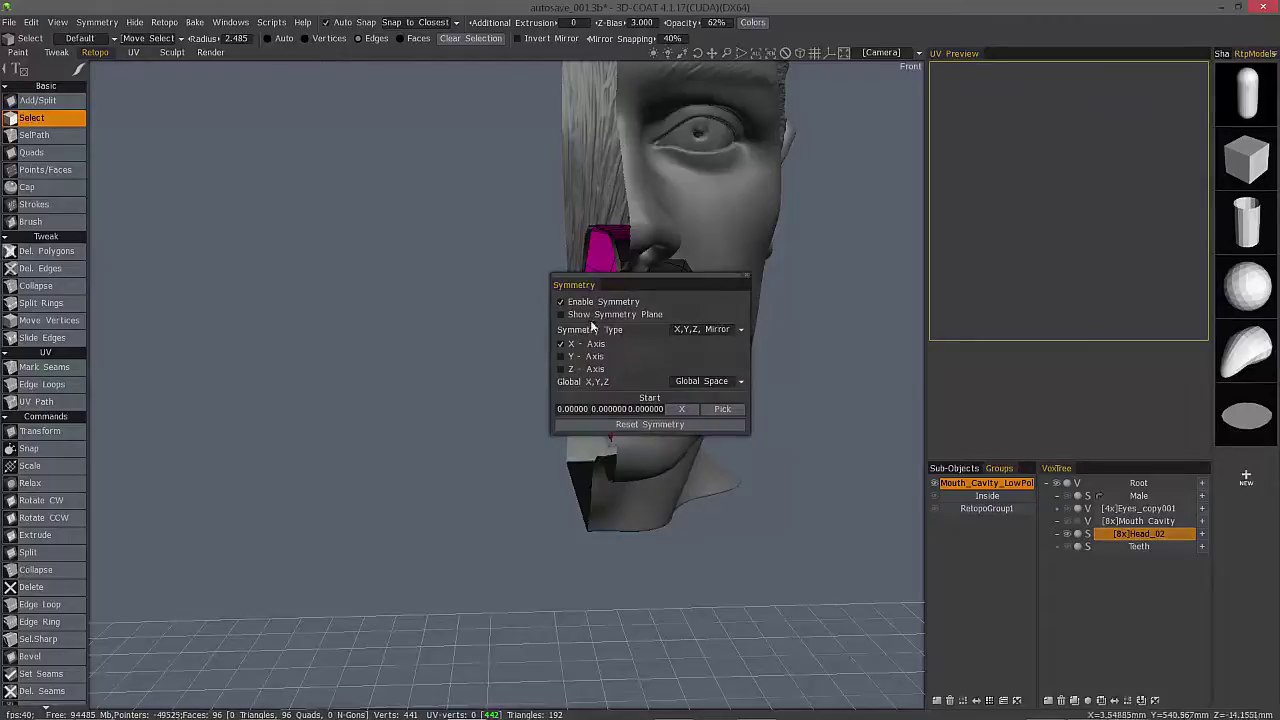
pyautogui.click(582, 317)
# Set the mirror snapping to 55%.
pyautogui.moveTo(355, 346); pyautogui.dragTo(788, 222)
pyautogui.moveTo(633, 39); pyautogui.dragTo(635, 39)
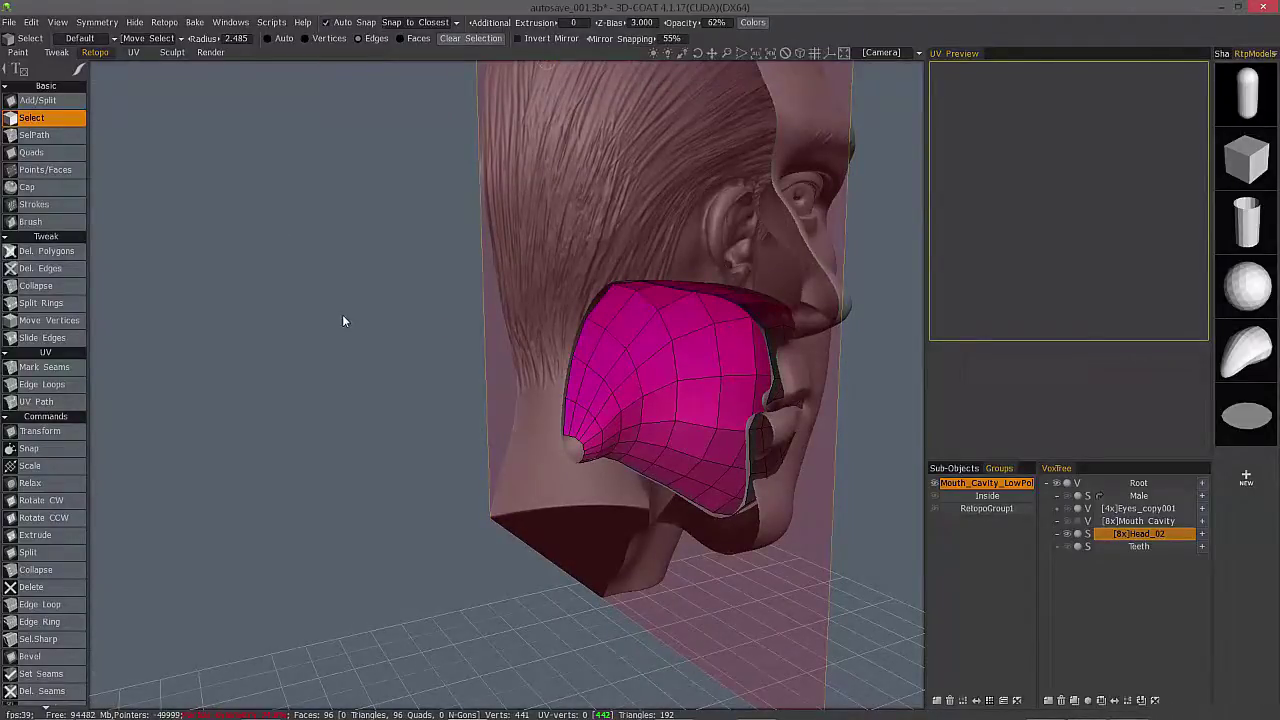
pyautogui.moveTo(342, 320); pyautogui.dragTo(424, 349)
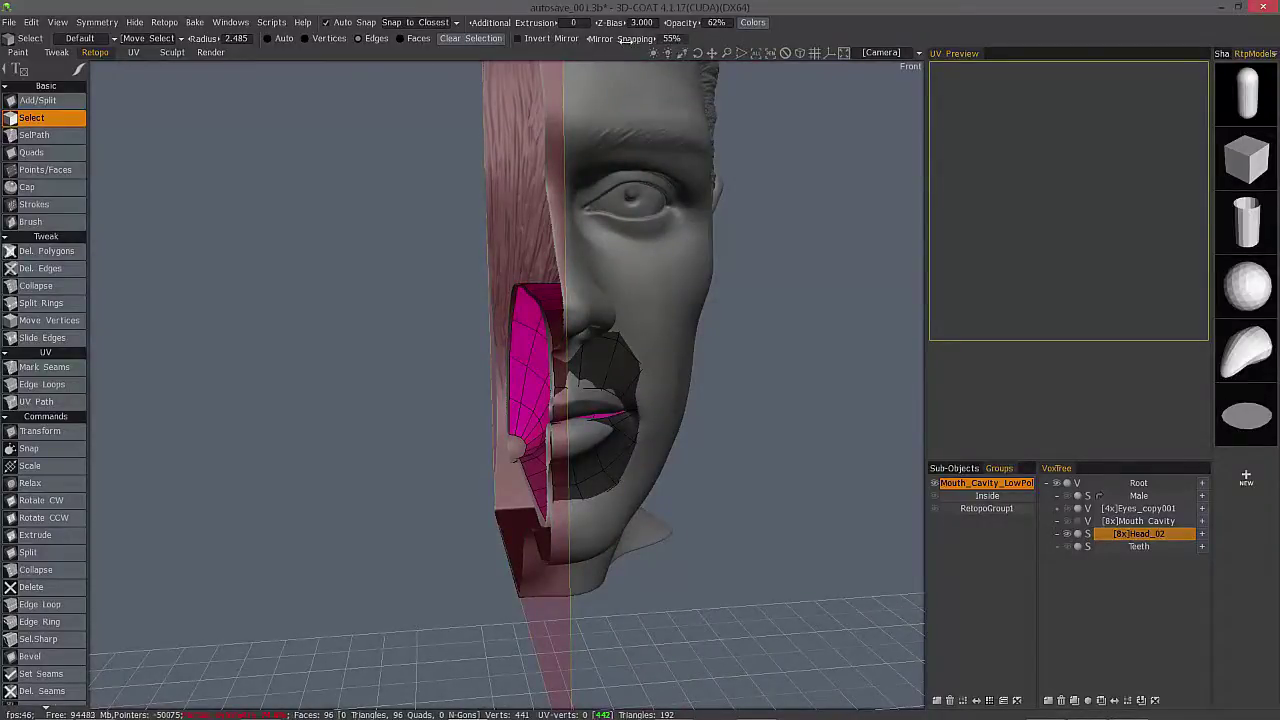
pyautogui.moveTo(556, 318); pyautogui.dragTo(636, 341)
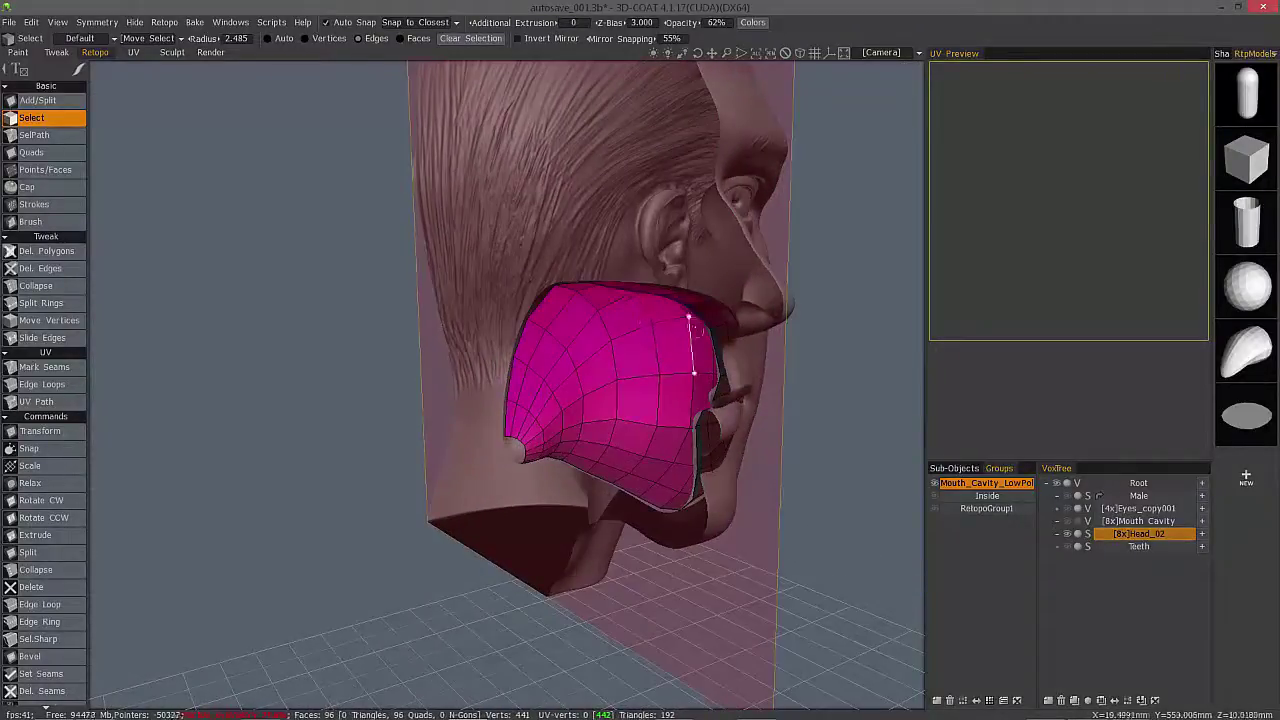
pyautogui.keyDown('alt'); pyautogui.moveTo(642, 279); pyautogui.dragTo(620, 207); pyautogui.keyUp('alt')
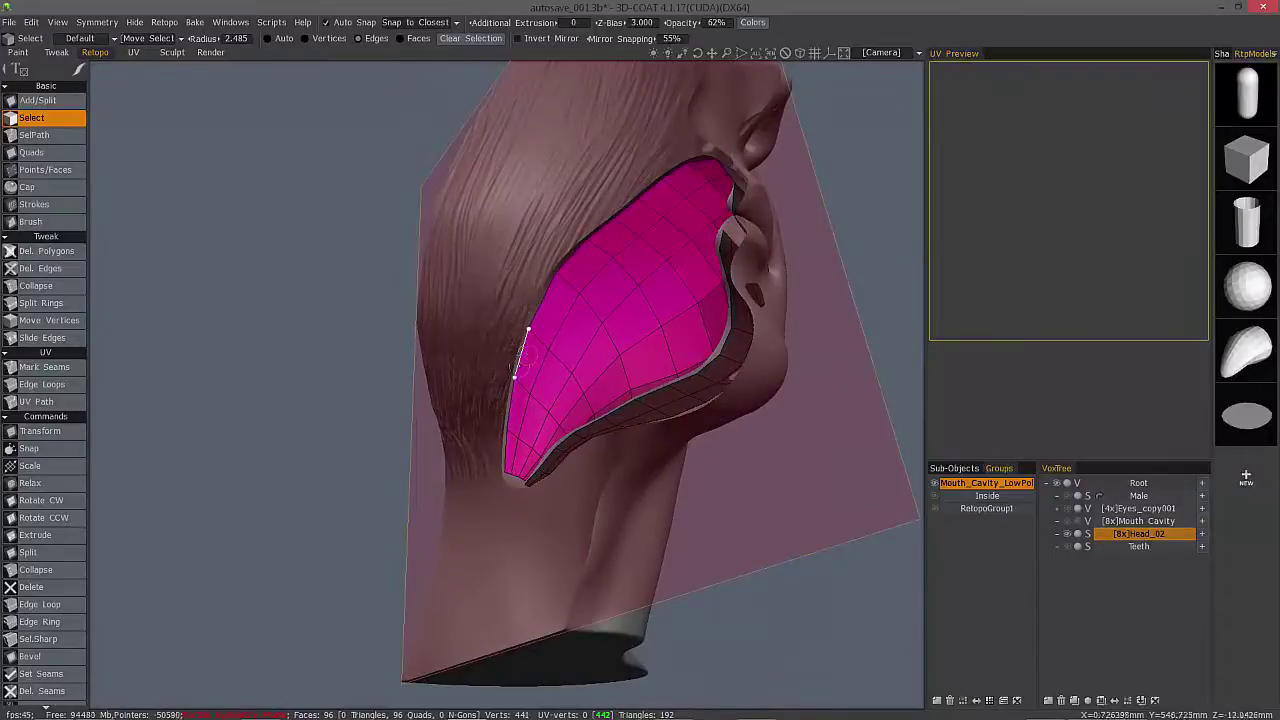
pyautogui.moveTo(651, 40); pyautogui.dragTo(651, 43)
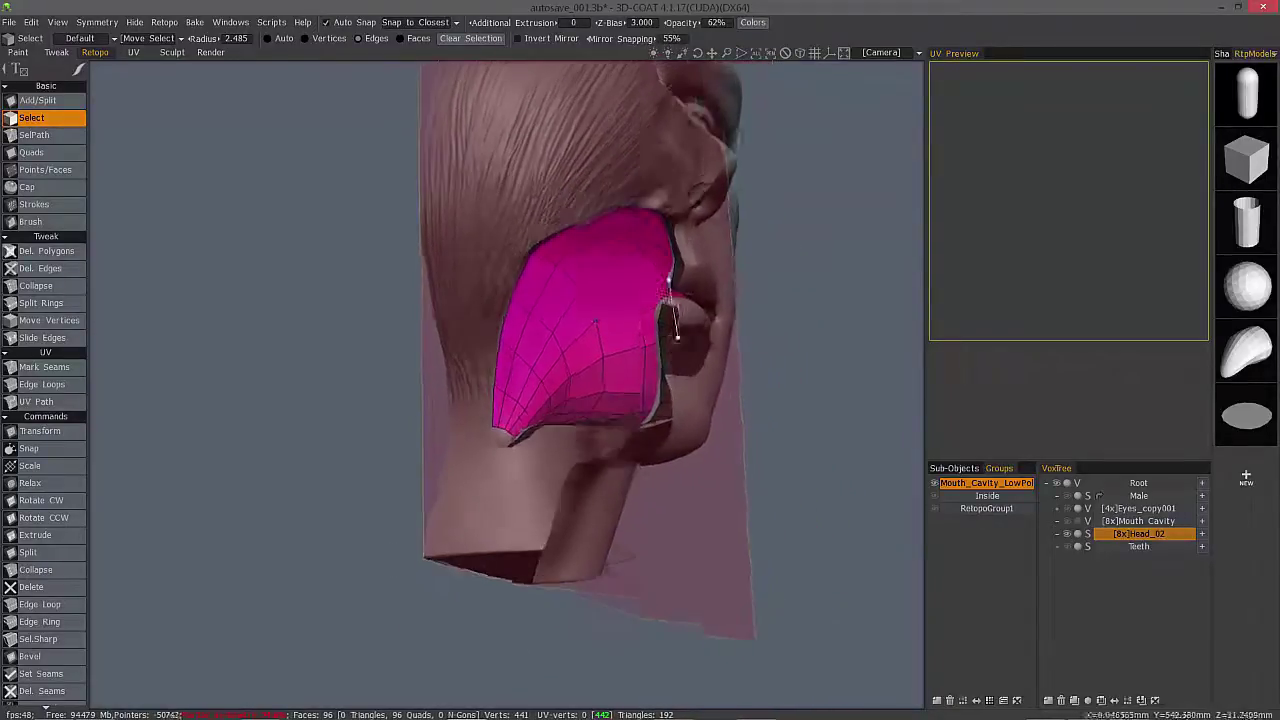
# Mirror the half mouth cavity mesh across the symmetry plane to the other side.
pyautogui.click(977, 703)
pyautogui.moveTo(644, 347); pyautogui.dragTo(827, 360)
pyautogui.scroll(-4, 930, 518)
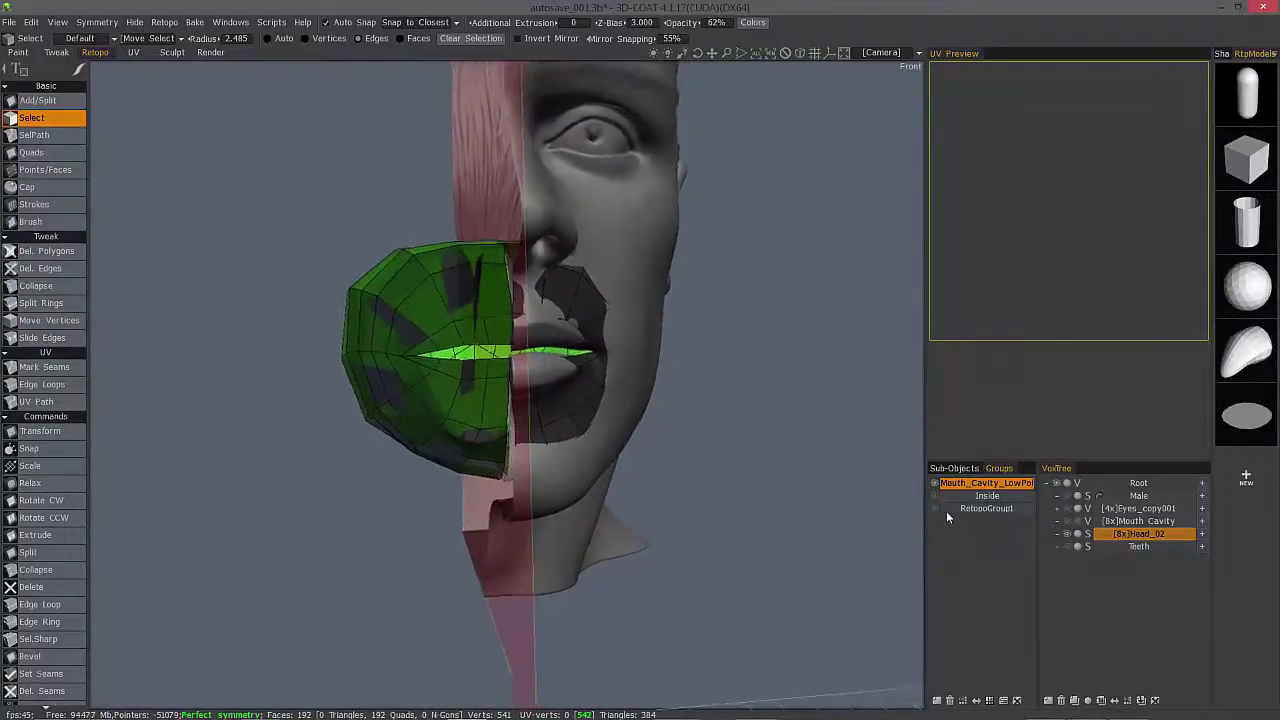
pyautogui.scroll(-2, 454, 308)
pyautogui.moveTo(502, 112); pyautogui.dragTo(496, 243, button='middle')
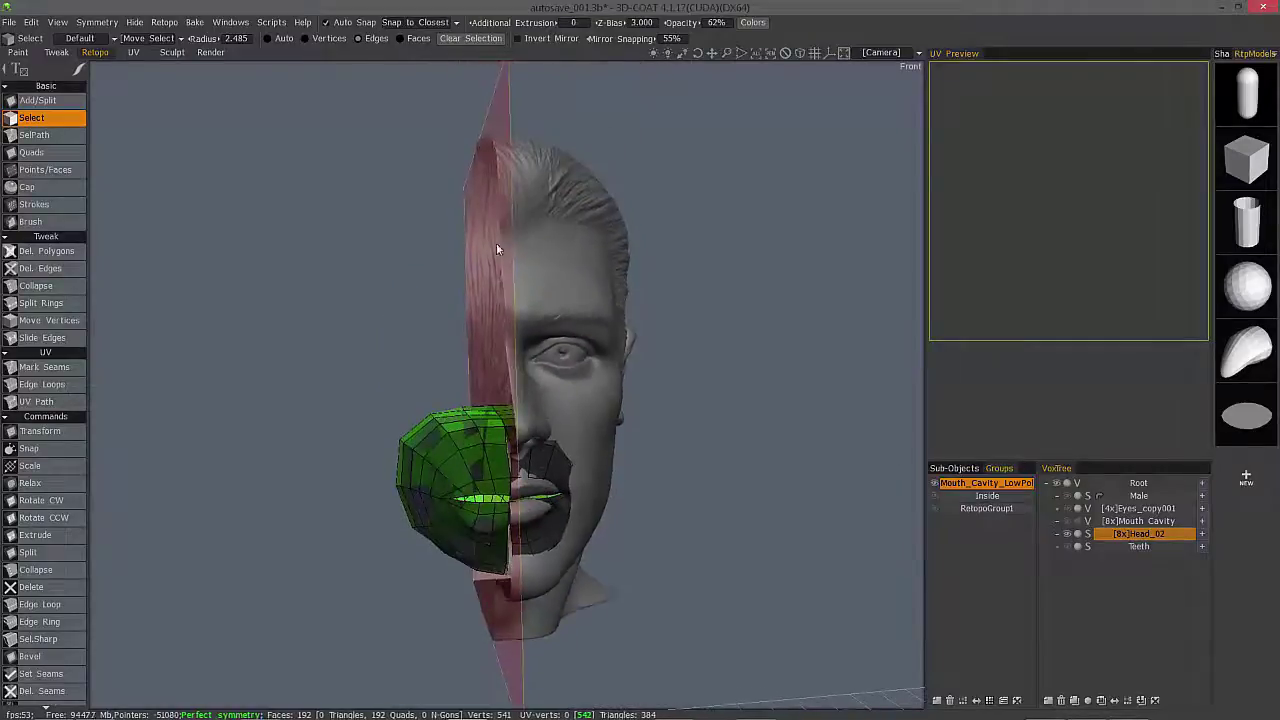
# Unhide all hidden parts of the head in the Sculpt workspace and return to the Retopo workspace.
pyautogui.click(172, 52)
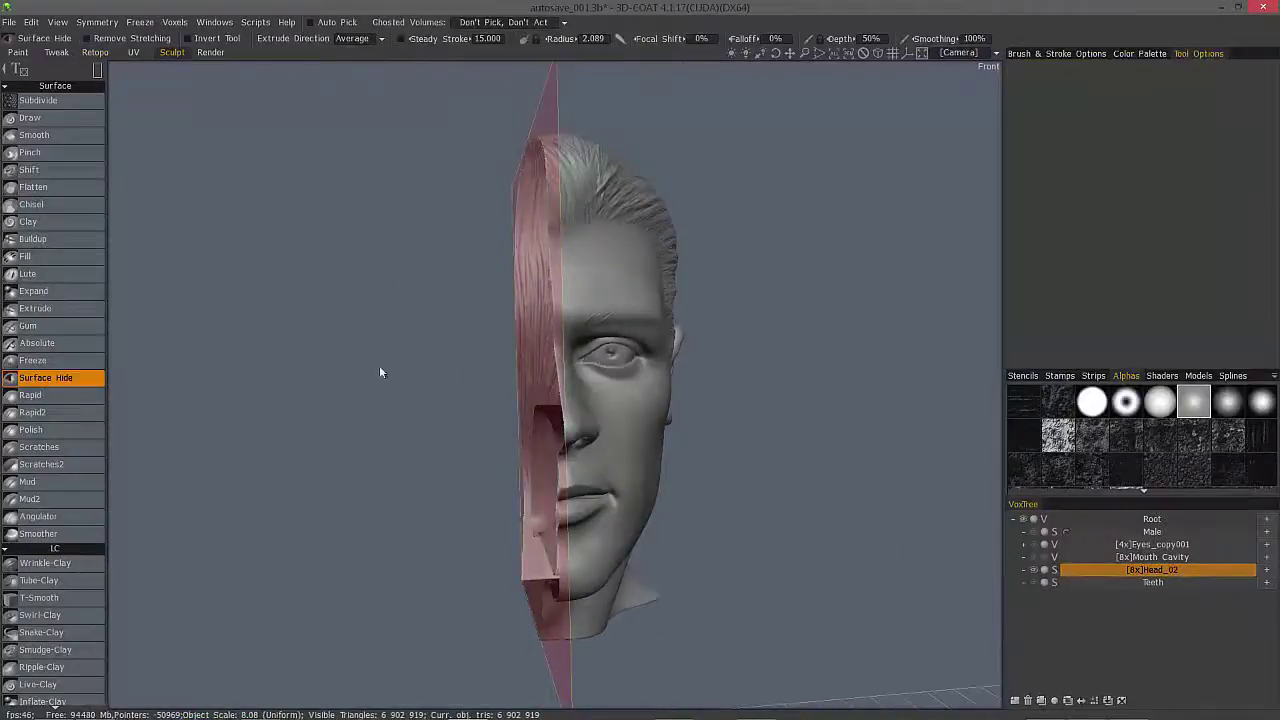
pyautogui.click(175, 22)
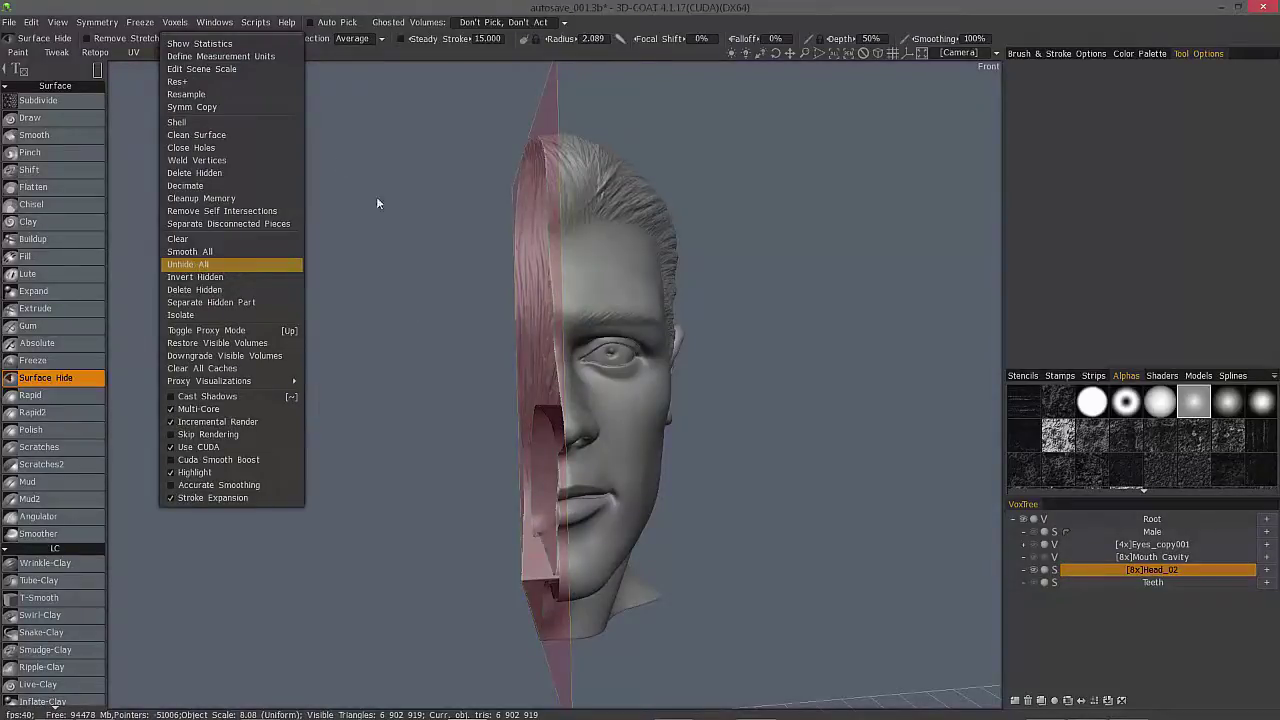
pyautogui.click(97, 52)
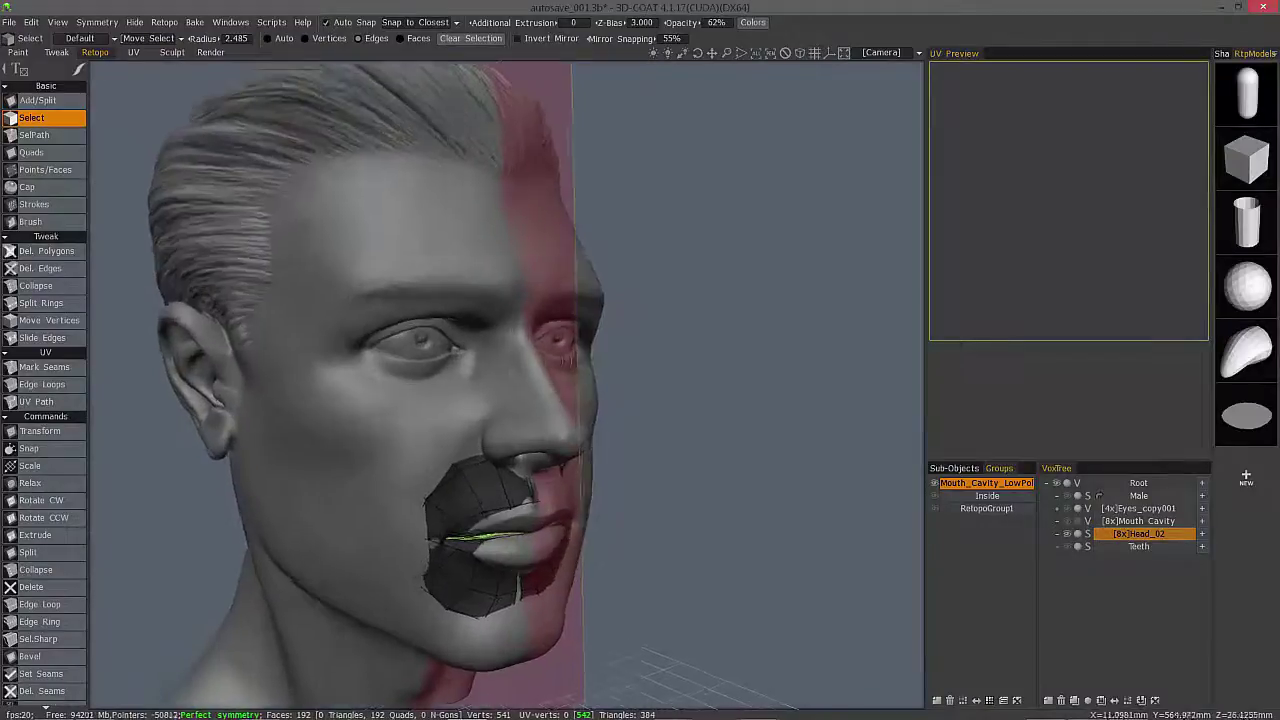
# Move the split centre vertices below the mouth slit onto each other to weld the open seam.
pyautogui.keyDown('alt'); pyautogui.moveTo(567, 361); pyautogui.dragTo(486, 420); pyautogui.keyUp('alt')
pyautogui.keyDown('alt'); pyautogui.moveTo(486, 420); pyautogui.dragTo(340, 400, button='right'); pyautogui.keyUp('alt')
pyautogui.keyDown('alt'); pyautogui.moveTo(340, 400); pyautogui.dragTo(412, 430); pyautogui.keyUp('alt')
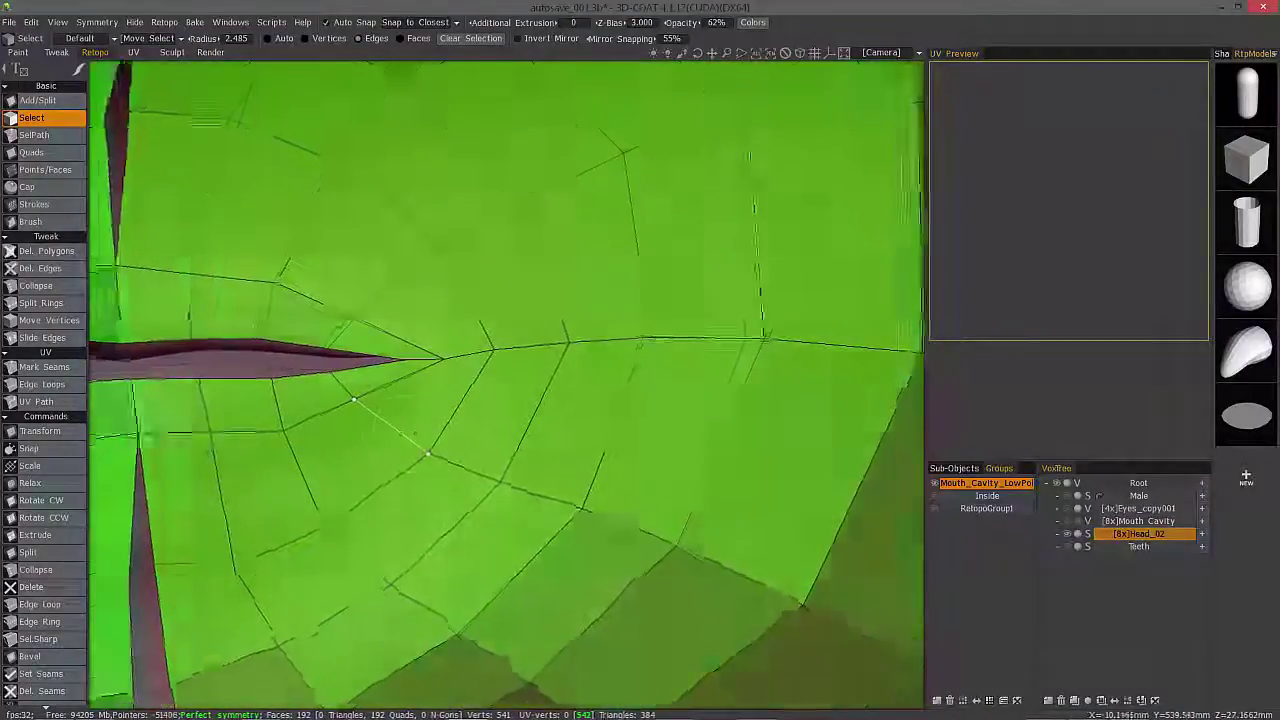
pyautogui.keyDown('alt'); pyautogui.moveTo(415, 432); pyautogui.dragTo(388, 424, button='right'); pyautogui.keyUp('alt')
pyautogui.keyDown('alt'); pyautogui.moveTo(388, 424); pyautogui.dragTo(400, 385); pyautogui.keyUp('alt')
pyautogui.keyDown('alt'); pyautogui.moveTo(400, 385); pyautogui.dragTo(520, 395, button='middle'); pyautogui.keyUp('alt')
pyautogui.keyDown('alt'); pyautogui.moveTo(520, 395); pyautogui.dragTo(486, 407); pyautogui.keyUp('alt')
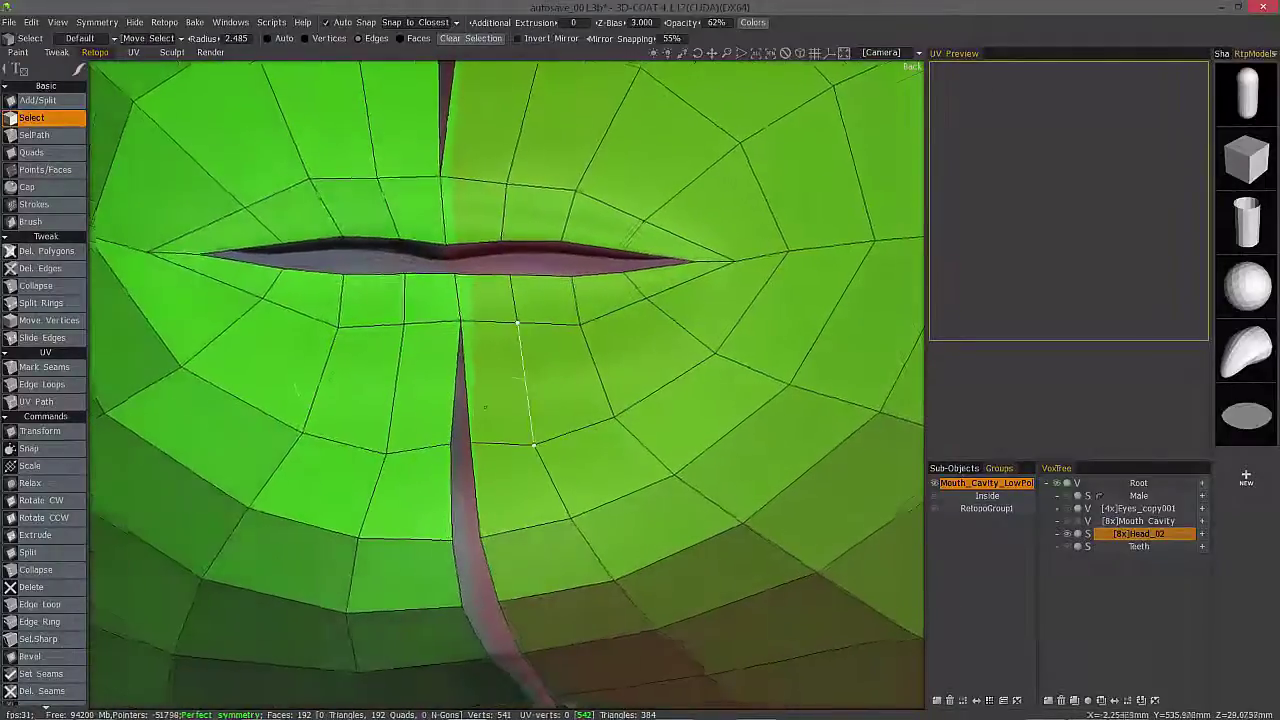
pyautogui.click(63, 325)
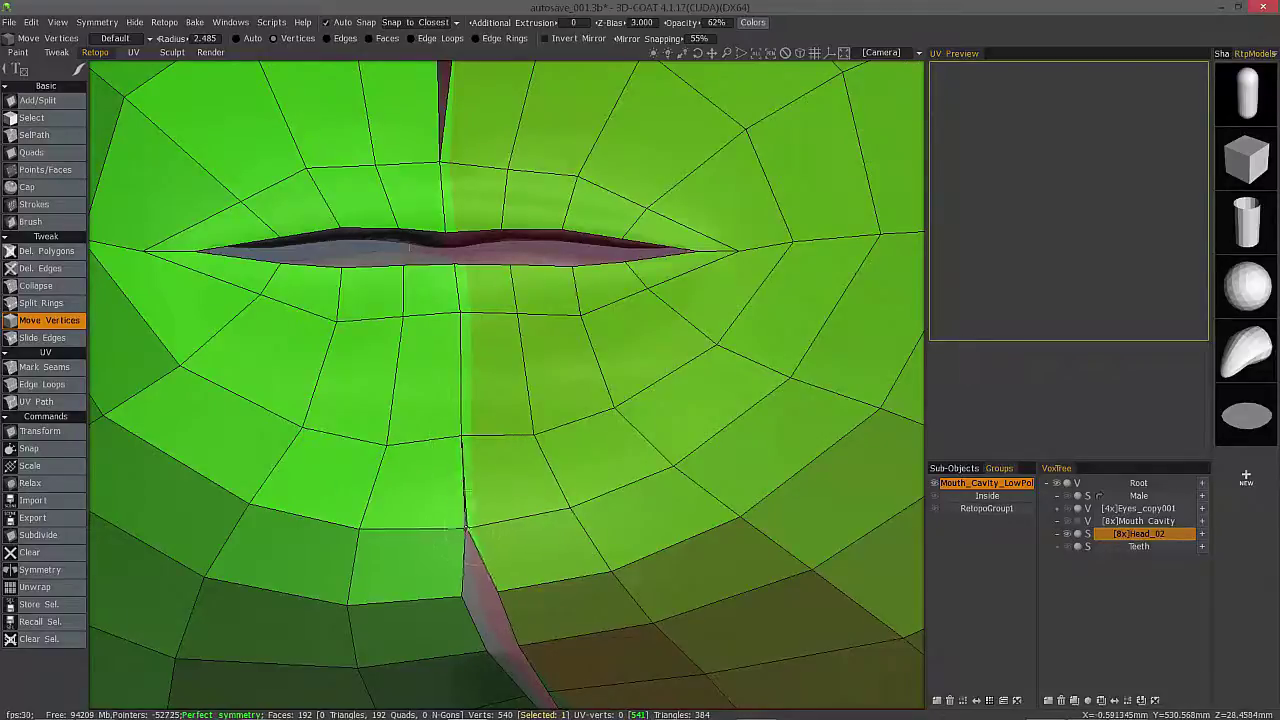
pyautogui.keyDown('alt'); pyautogui.moveTo(497, 594); pyautogui.dragTo(466, 604); pyautogui.keyUp('alt')
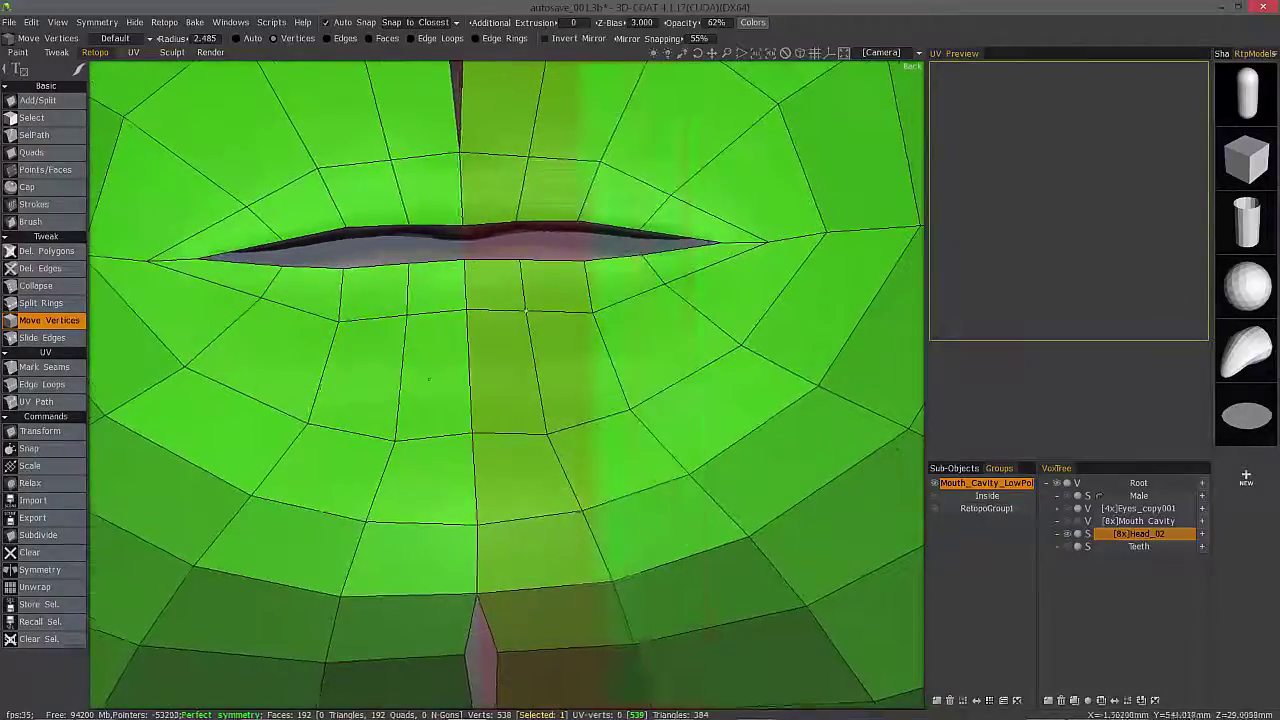
pyautogui.keyDown('alt'); pyautogui.moveTo(466, 638); pyautogui.dragTo(467, 530, button='middle'); pyautogui.keyUp('alt')
pyautogui.moveTo(467, 530)
pyautogui.mouseDown()
pyautogui.moveTo(484, 524)
pyautogui.moveTo(491, 567)
pyautogui.mouseUp()
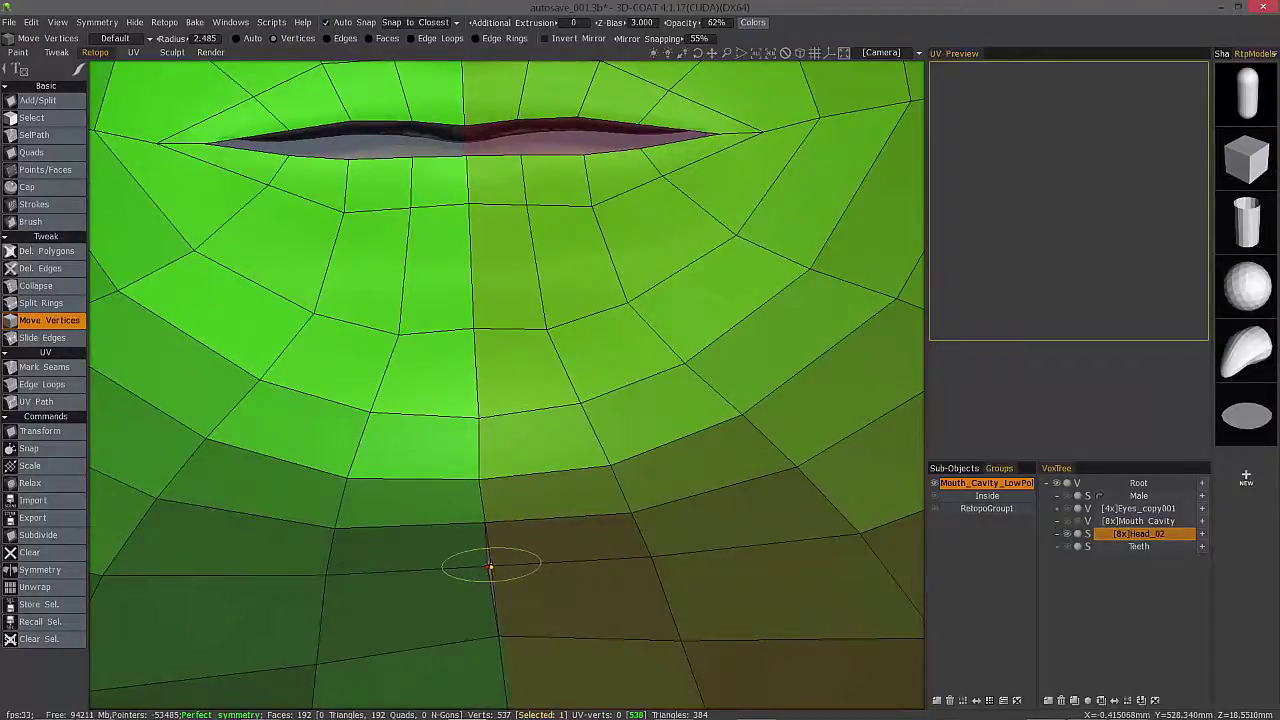
pyautogui.moveTo(480, 487); pyautogui.dragTo(488, 560)
# Weld the remaining split vertices along the cavity floor's centre seam back to the rear opening.
pyautogui.keyDown('alt'); pyautogui.moveTo(498, 622); pyautogui.dragTo(512, 500, button='middle'); pyautogui.keyUp('alt')
pyautogui.moveTo(514, 500); pyautogui.dragTo(519, 508)
pyautogui.keyDown('alt'); pyautogui.moveTo(470, 428); pyautogui.dragTo(478, 357); pyautogui.keyUp('alt')
pyautogui.keyDown('alt'); pyautogui.moveTo(510, 525); pyautogui.dragTo(505, 407, button='middle'); pyautogui.keyUp('alt')
pyautogui.moveTo(535, 511); pyautogui.dragTo(525, 512)
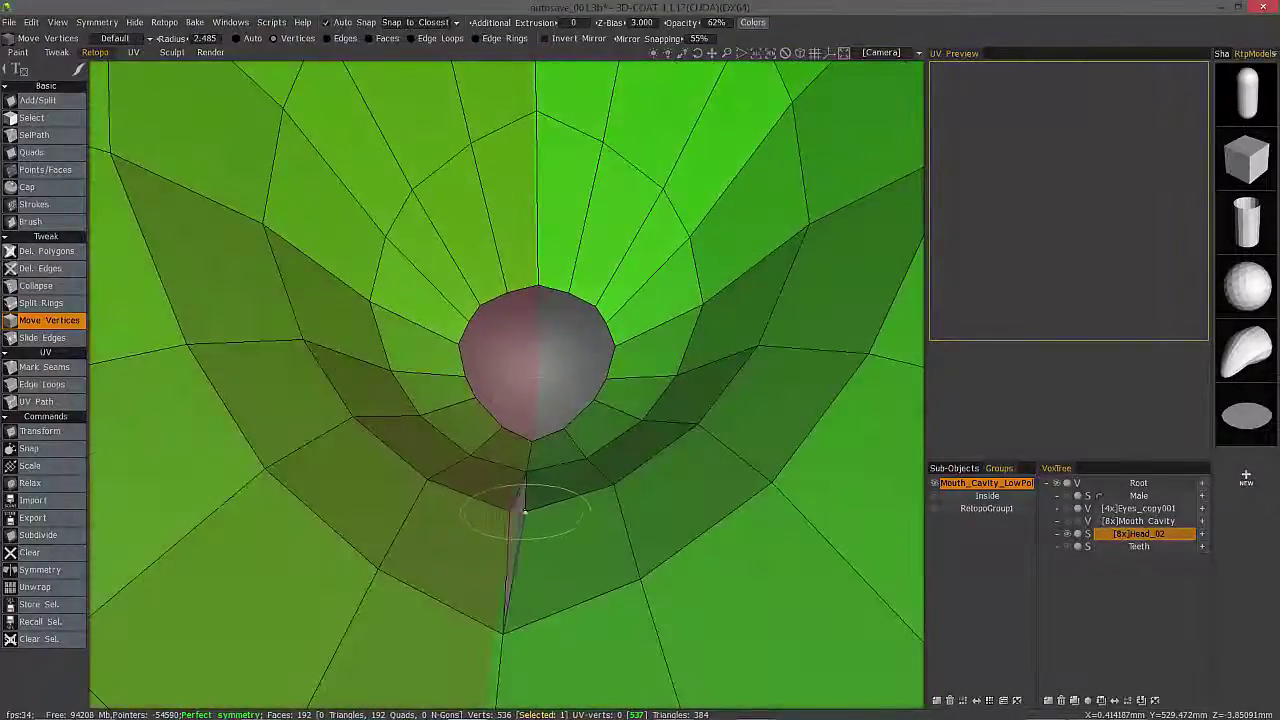
pyautogui.moveTo(518, 511); pyautogui.dragTo(526, 458, button='right')
# Weld the split centre vertices along the seam in the upper part of the cavity mesh.
pyautogui.keyDown('alt'); pyautogui.moveTo(545, 400); pyautogui.dragTo(536, 372, button='right'); pyautogui.keyUp('alt')
pyautogui.keyDown('alt'); pyautogui.moveTo(536, 300); pyautogui.dragTo(540, 412, button='middle'); pyautogui.keyUp('alt')
pyautogui.keyDown('alt'); pyautogui.moveTo(518, 195); pyautogui.dragTo(515, 275); pyautogui.keyUp('alt')
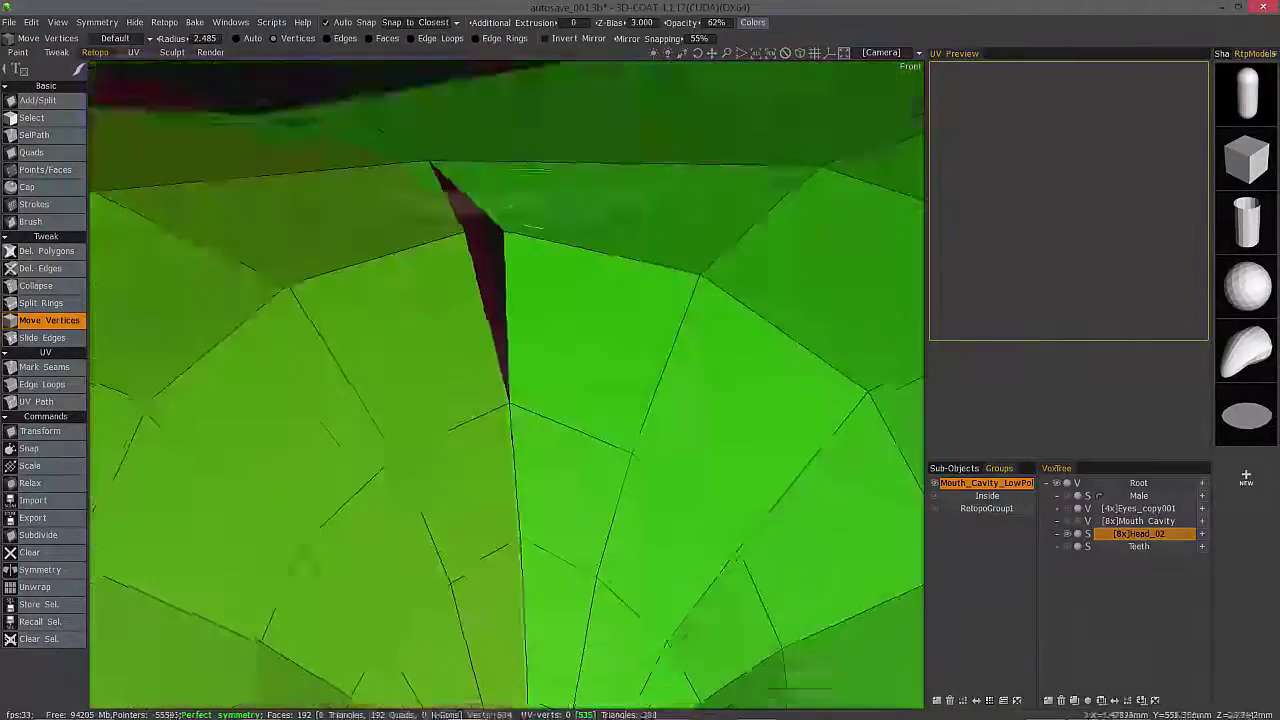
pyautogui.keyDown('alt'); pyautogui.moveTo(515, 275); pyautogui.dragTo(511, 229, button='right'); pyautogui.keyUp('alt')
pyautogui.scroll(-6, 483, 193)
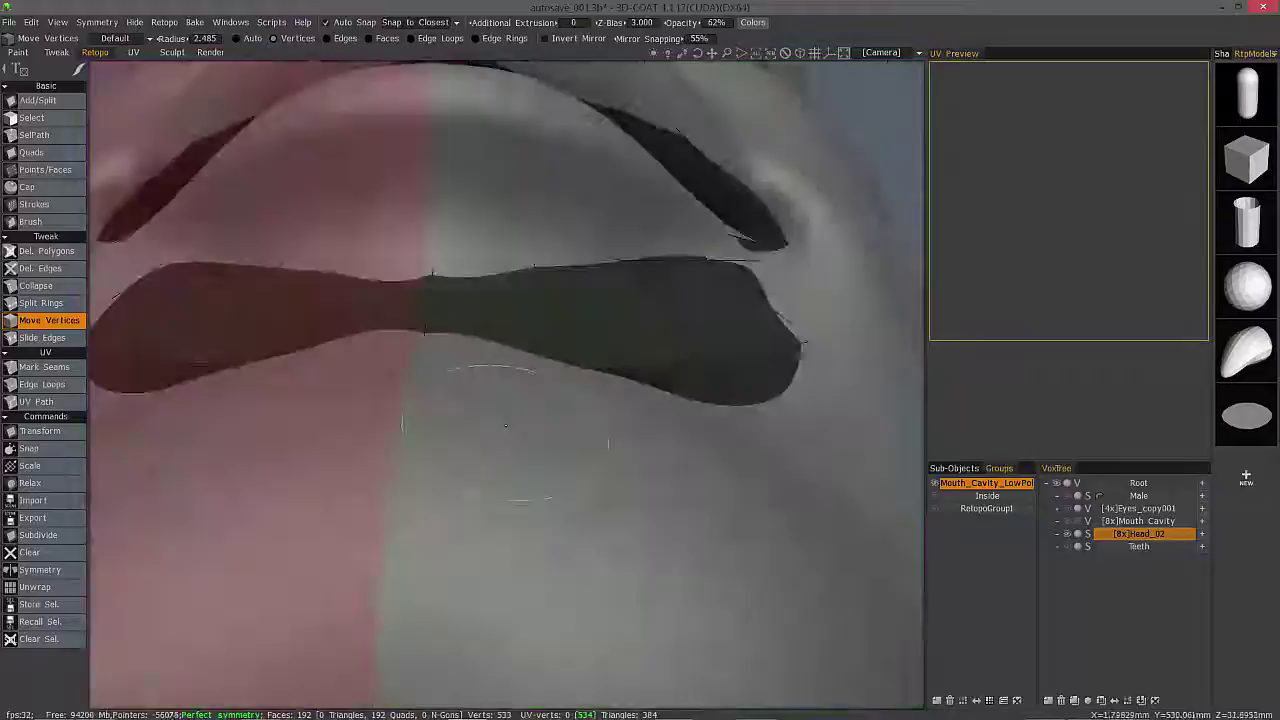
# Lower the retopo mesh opacity to 1% so the sculpt shows through around the inner mouth corner.
pyautogui.keyDown('alt'); pyautogui.moveTo(506, 425); pyautogui.dragTo(500, 530, button='right'); pyautogui.keyUp('alt')
pyautogui.keyDown('alt'); pyautogui.moveTo(500, 530); pyautogui.dragTo(490, 300, button='middle'); pyautogui.keyUp('alt')
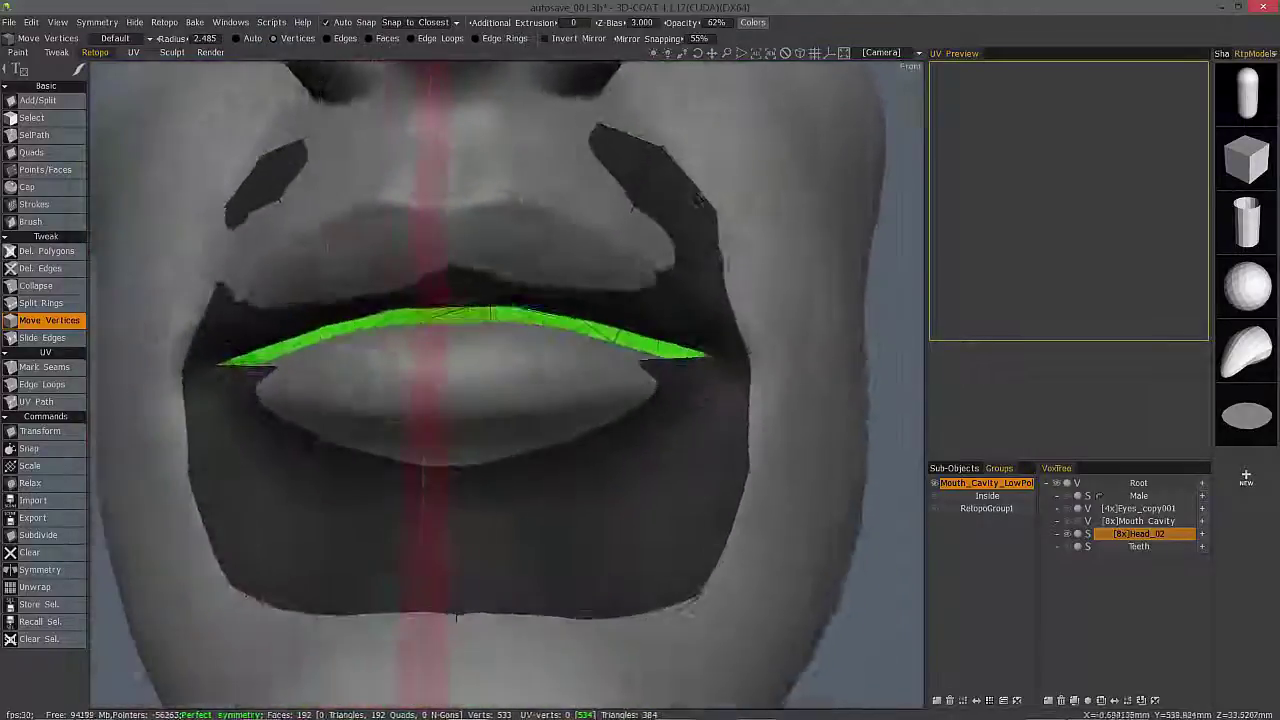
pyautogui.keyDown('alt'); pyautogui.moveTo(490, 300); pyautogui.dragTo(443, 335); pyautogui.keyUp('alt')
pyautogui.keyDown('alt'); pyautogui.moveTo(443, 335); pyautogui.dragTo(363, 400, button='middle'); pyautogui.keyUp('alt')
pyautogui.keyDown('alt'); pyautogui.moveTo(363, 400); pyautogui.dragTo(545, 385); pyautogui.keyUp('alt')
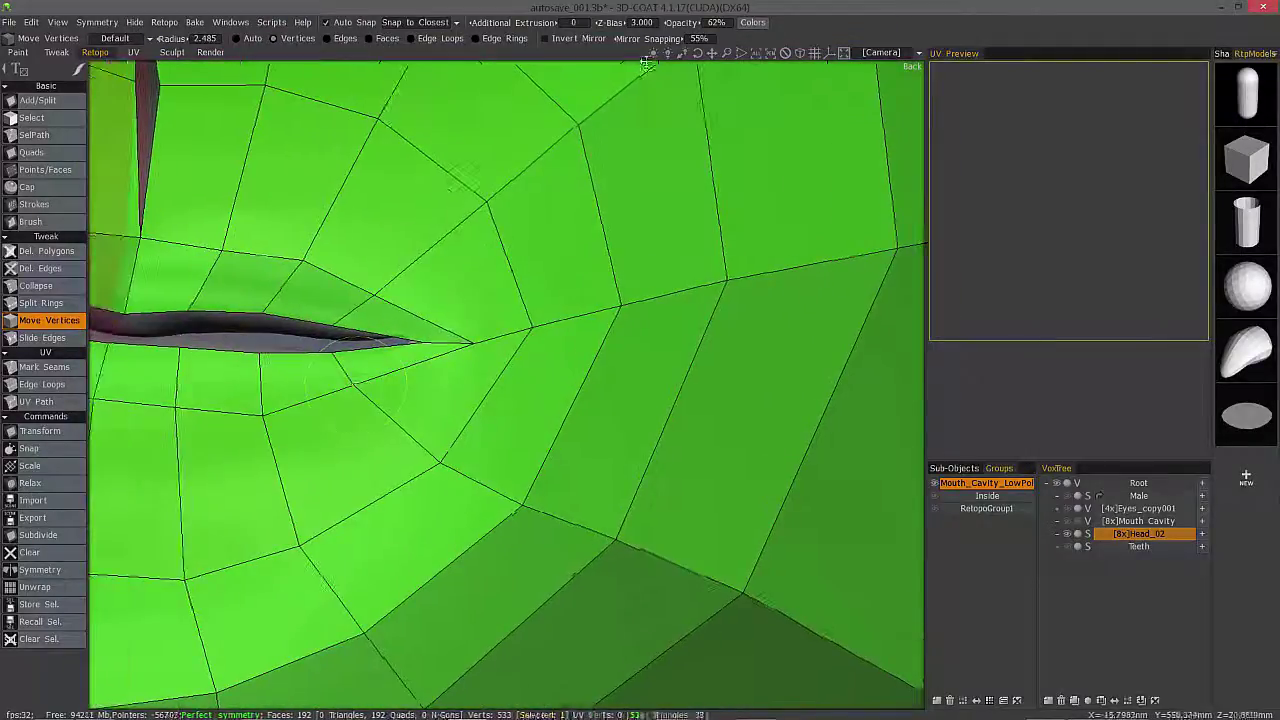
pyautogui.moveTo(676, 28); pyautogui.dragTo(595, 37)
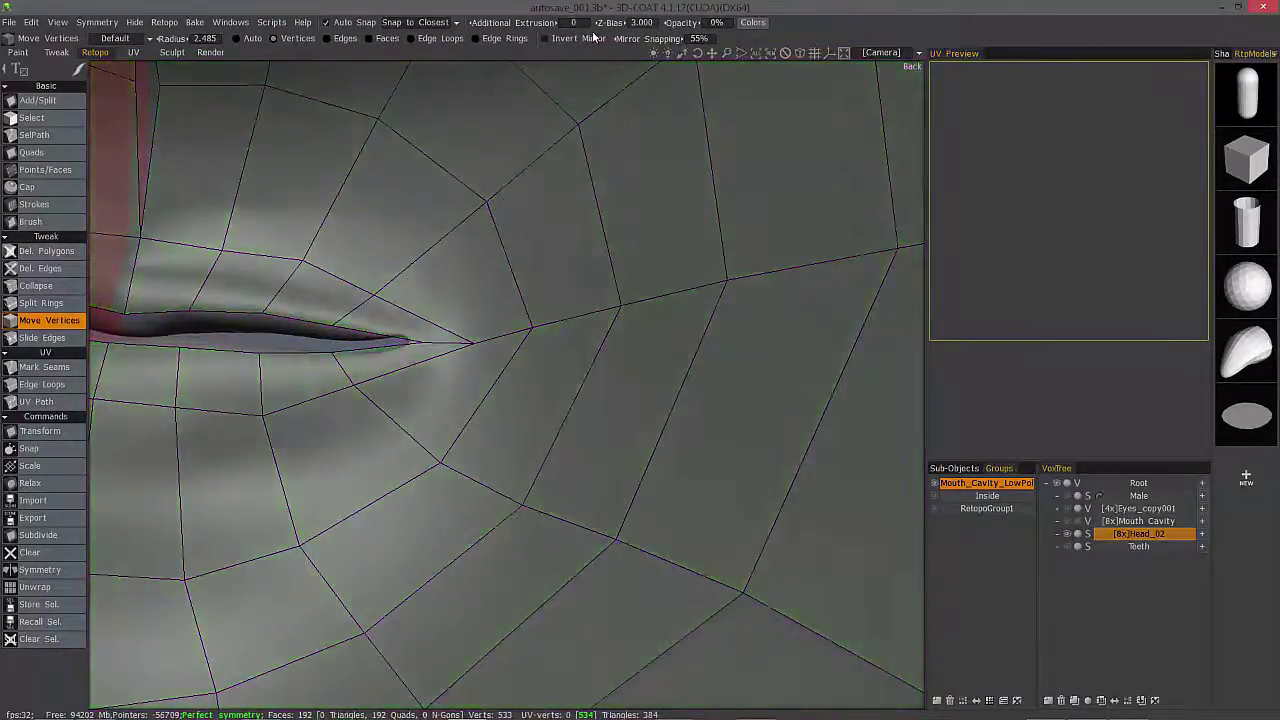
# Reposition the mesh vertices around the mouth slit and its corners to follow the sculpted lips.
pyautogui.keyDown('alt'); pyautogui.moveTo(430, 404); pyautogui.dragTo(501, 418); pyautogui.keyUp('alt')
pyautogui.moveTo(498, 403); pyautogui.dragTo(380, 351, button='right')
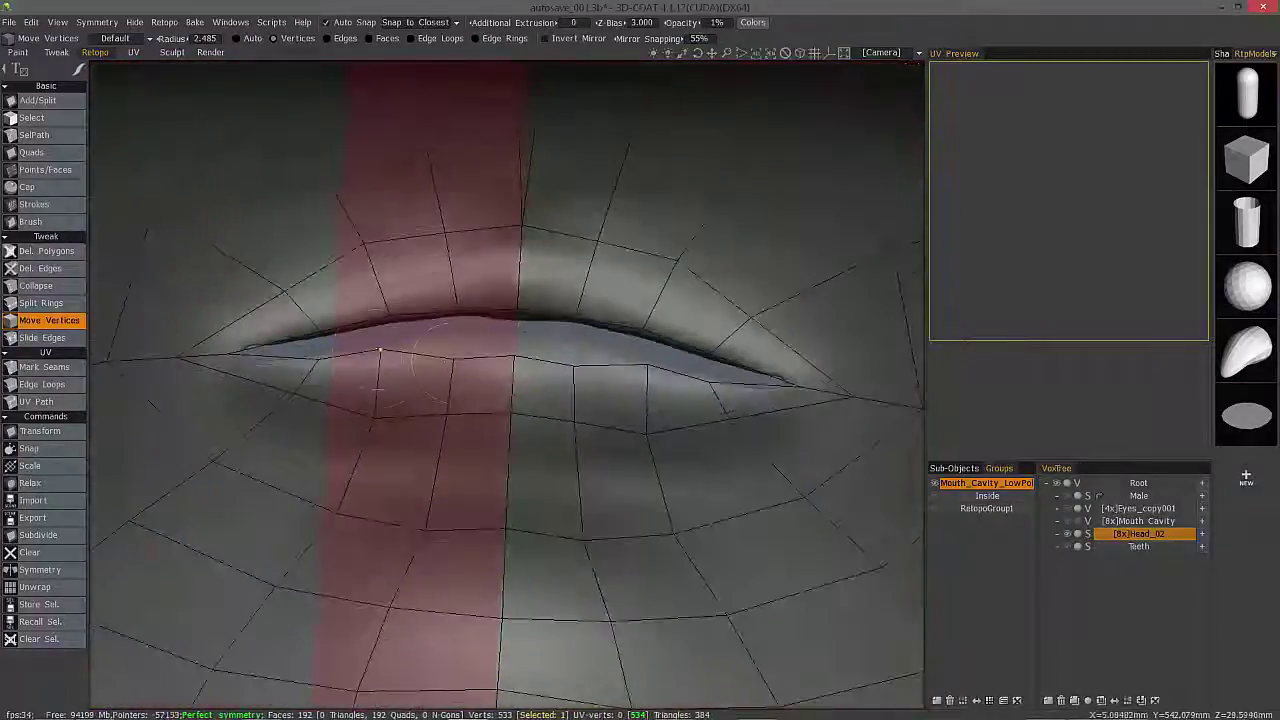
pyautogui.moveTo(515, 342); pyautogui.dragTo(731, 350, button='right')
pyautogui.moveTo(731, 380); pyautogui.dragTo(768, 433)
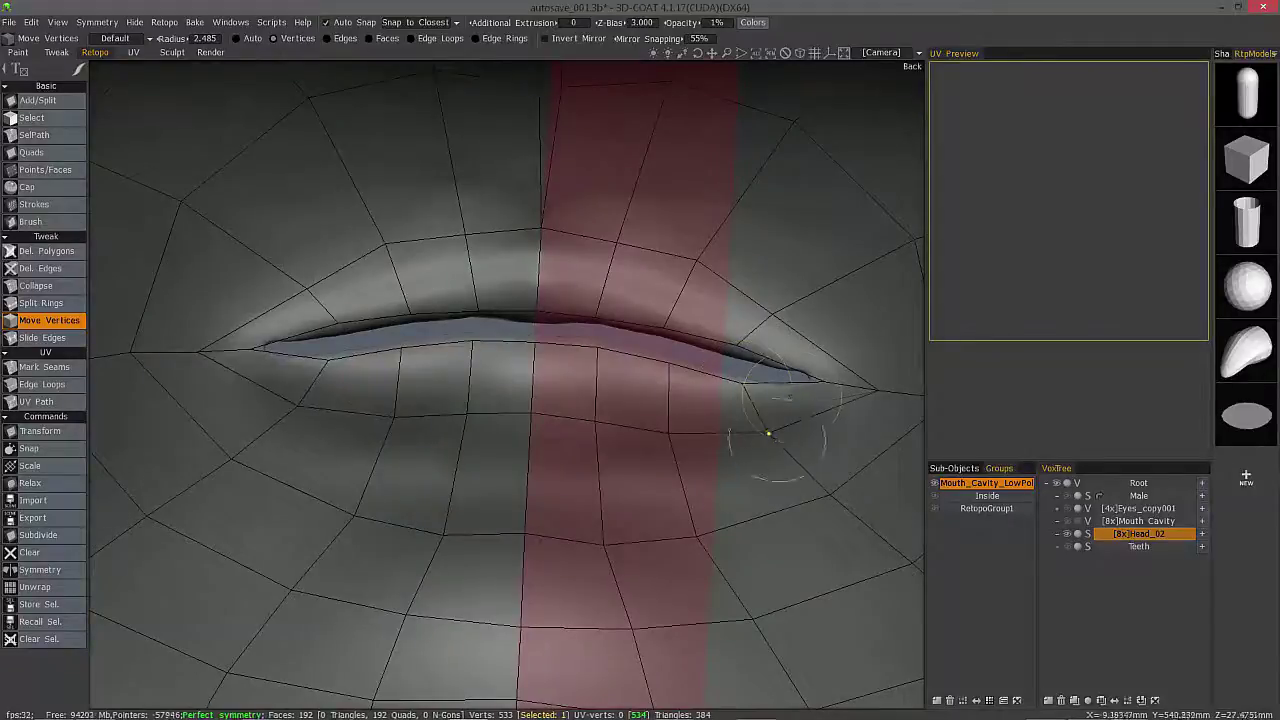
pyautogui.moveTo(302, 292); pyautogui.dragTo(283, 291)
pyautogui.keyDown('alt'); pyautogui.moveTo(531, 426); pyautogui.dragTo(297, 403); pyautogui.keyUp('alt')
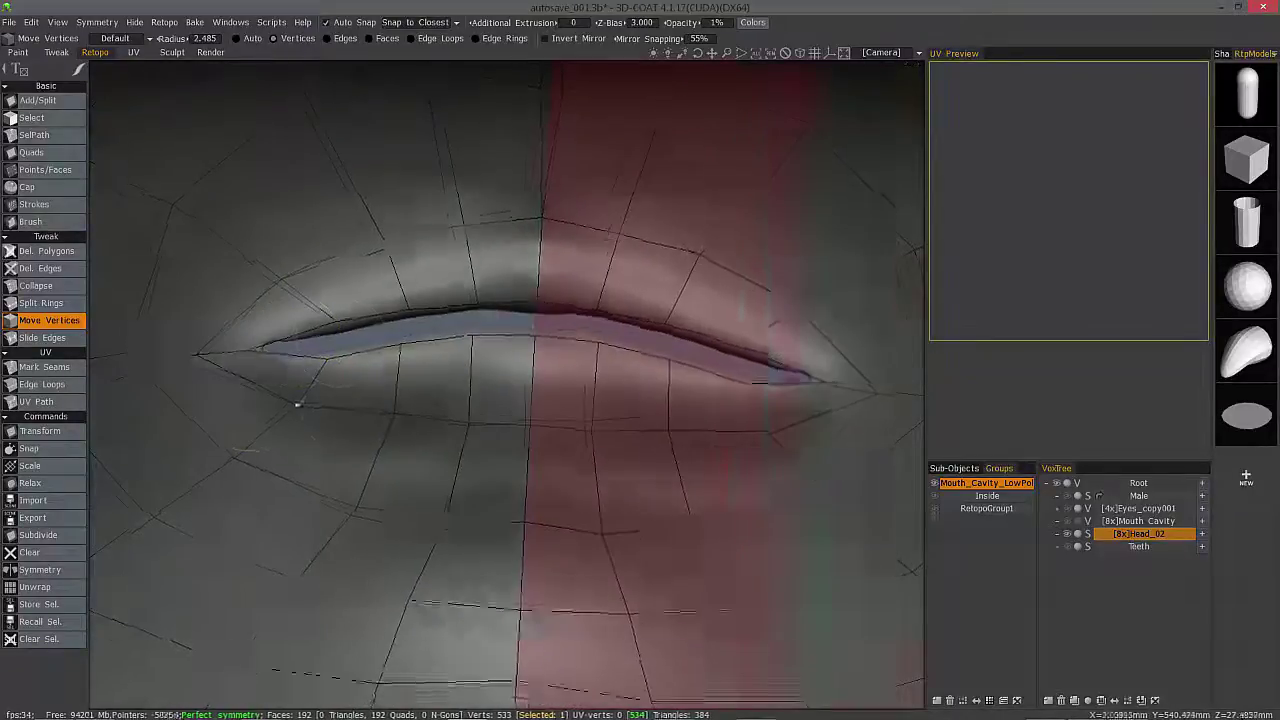
pyautogui.keyDown('alt'); pyautogui.moveTo(297, 403); pyautogui.dragTo(773, 480, button='right'); pyautogui.keyUp('alt')
# Hide the symmetry plane while keeping symmetry enabled.
pyautogui.keyDown('alt'); pyautogui.moveTo(604, 358); pyautogui.dragTo(735, 350); pyautogui.keyUp('alt')
pyautogui.keyDown('alt'); pyautogui.moveTo(735, 350); pyautogui.dragTo(757, 86, button='right'); pyautogui.keyUp('alt')
pyautogui.keyDown('alt'); pyautogui.moveTo(757, 86); pyautogui.dragTo(328, 493); pyautogui.keyUp('alt')
pyautogui.press('s')
pyautogui.click(290, 441)
pyautogui.keyDown('alt'); pyautogui.moveTo(290, 441); pyautogui.dragTo(212, 349); pyautogui.keyUp('alt')
# Set the selection radius to 0.475, then select the rear opening's rim and two surrounding edge loops and relax them repeatedly.
pyautogui.click(31, 117)
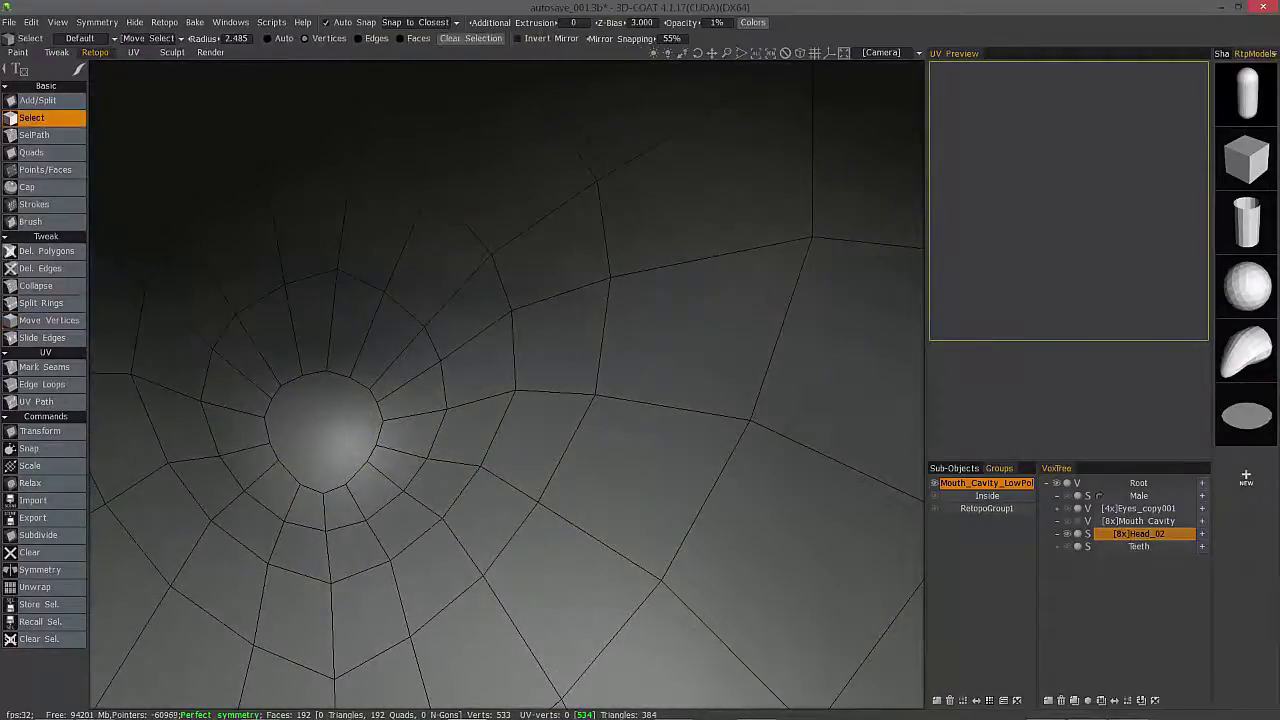
pyautogui.press('[')
pyautogui.press('[')
pyautogui.press('[')
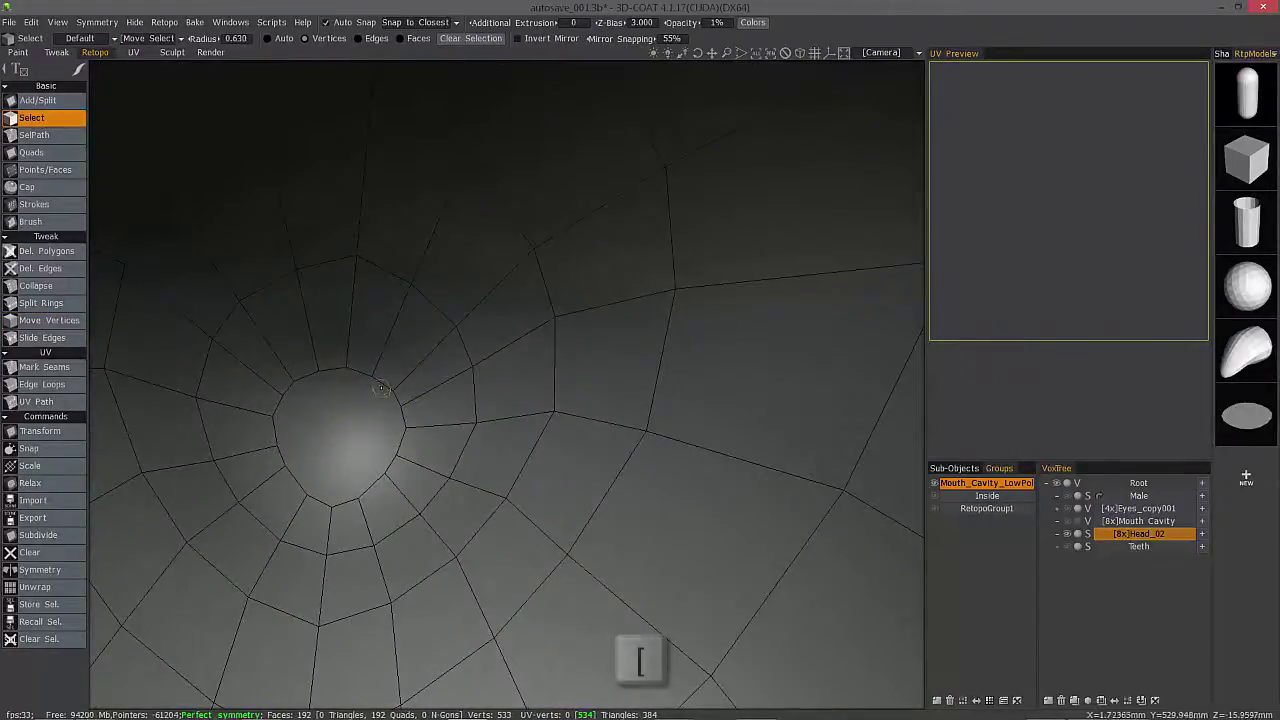
pyautogui.click(359, 39)
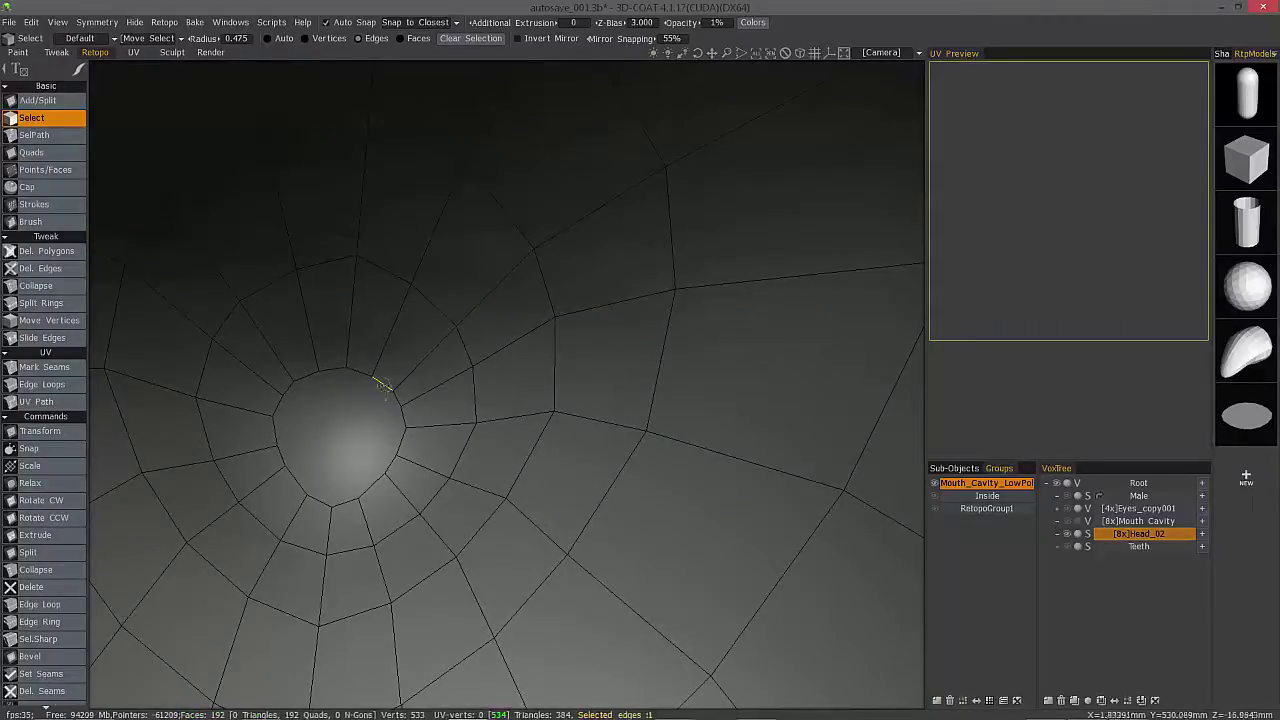
pyautogui.press('l')
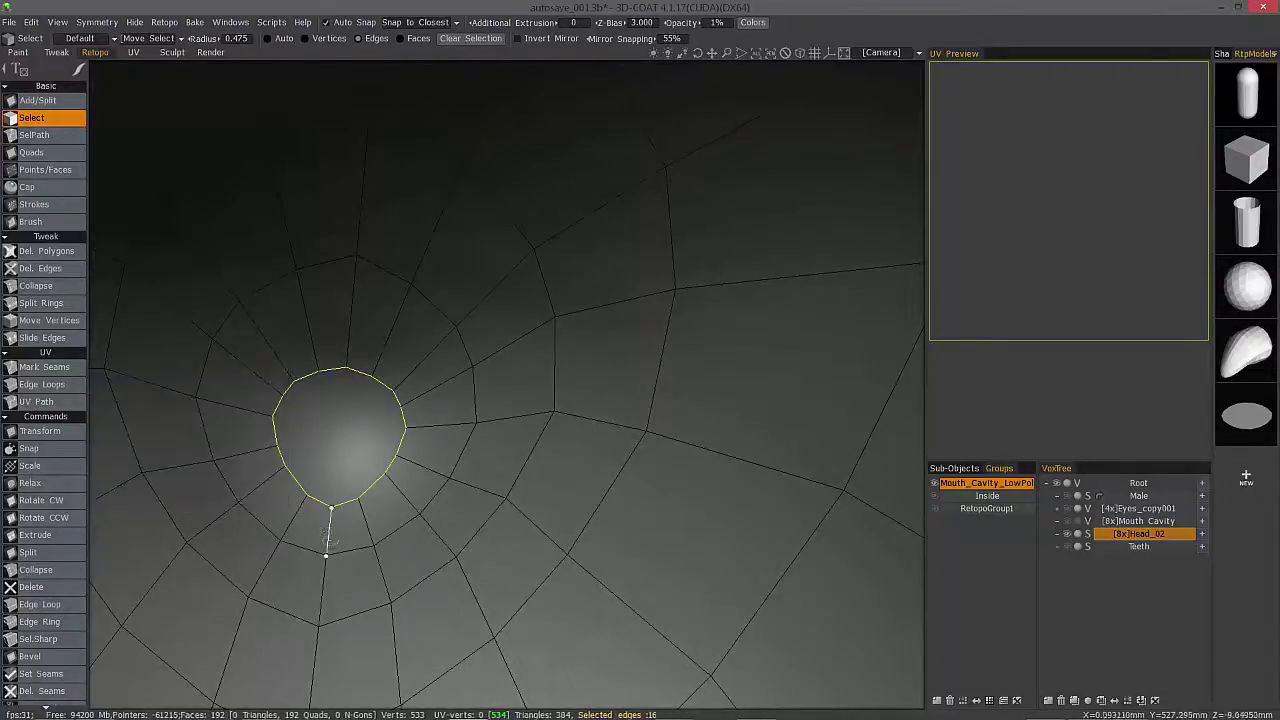
pyautogui.click(36, 604)
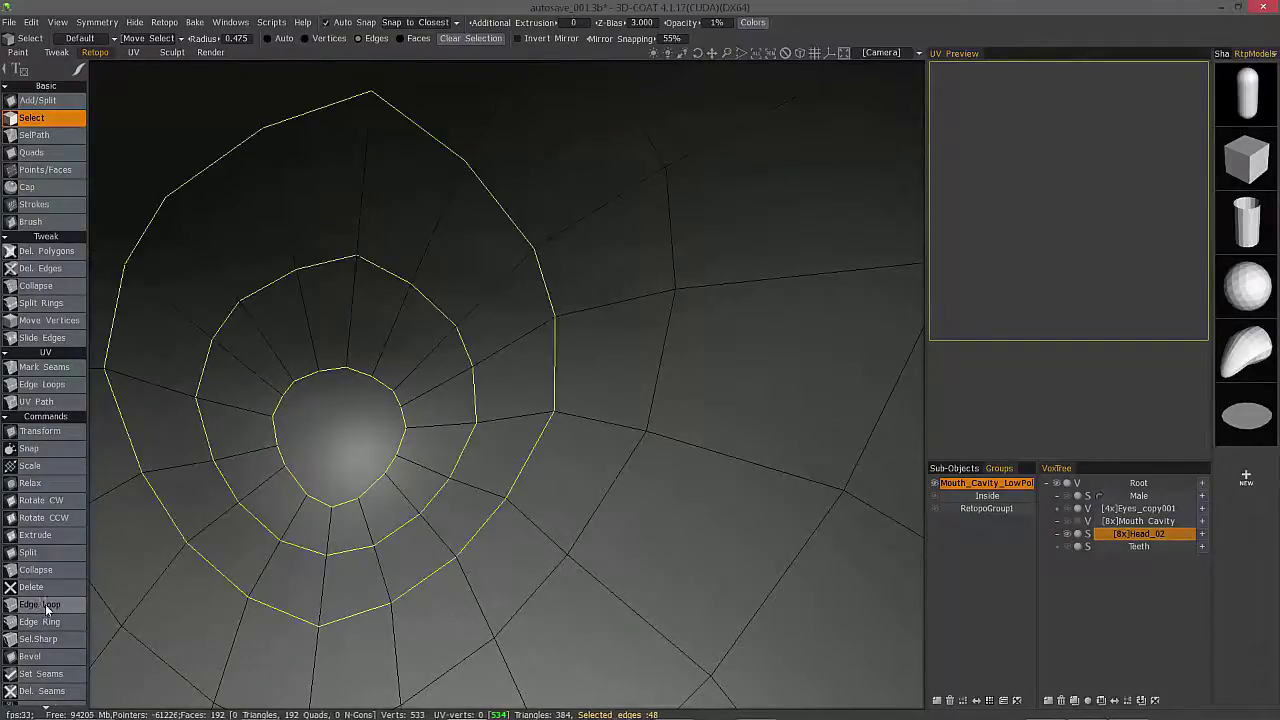
pyautogui.click(49, 482)
pyautogui.click(48, 484)
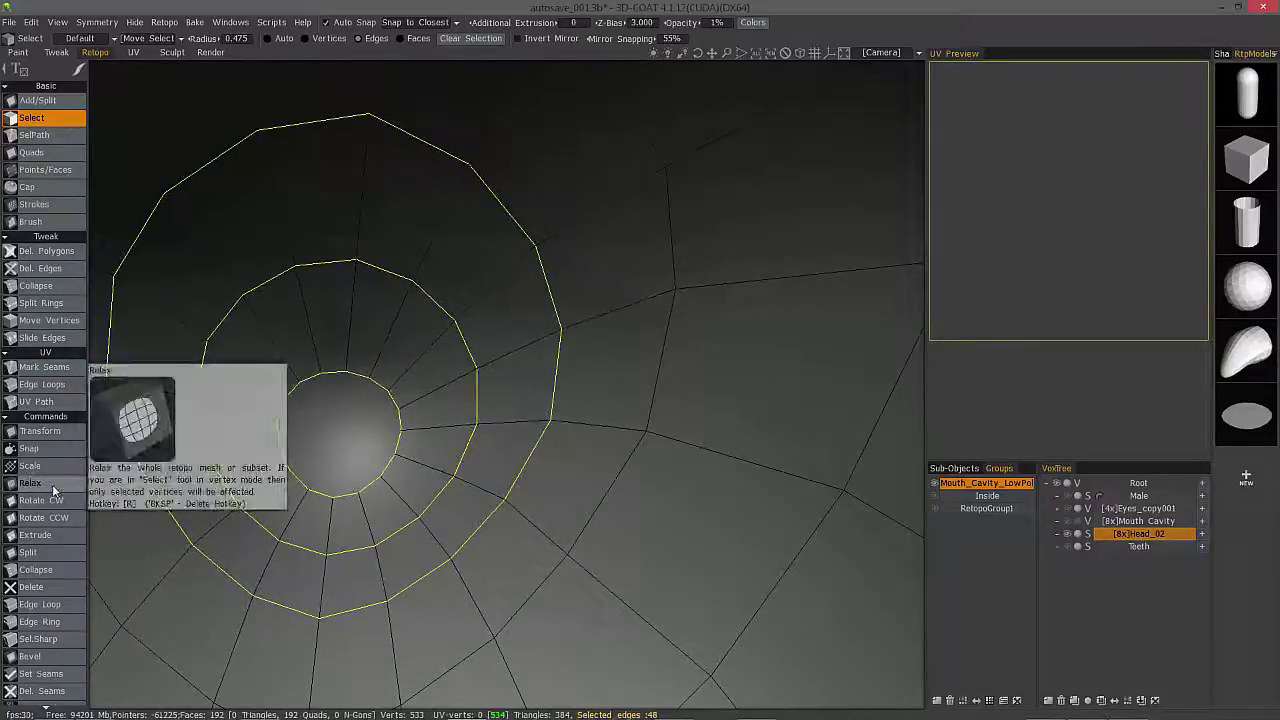
pyautogui.click(51, 484)
pyautogui.click(53, 483)
pyautogui.click(55, 482)
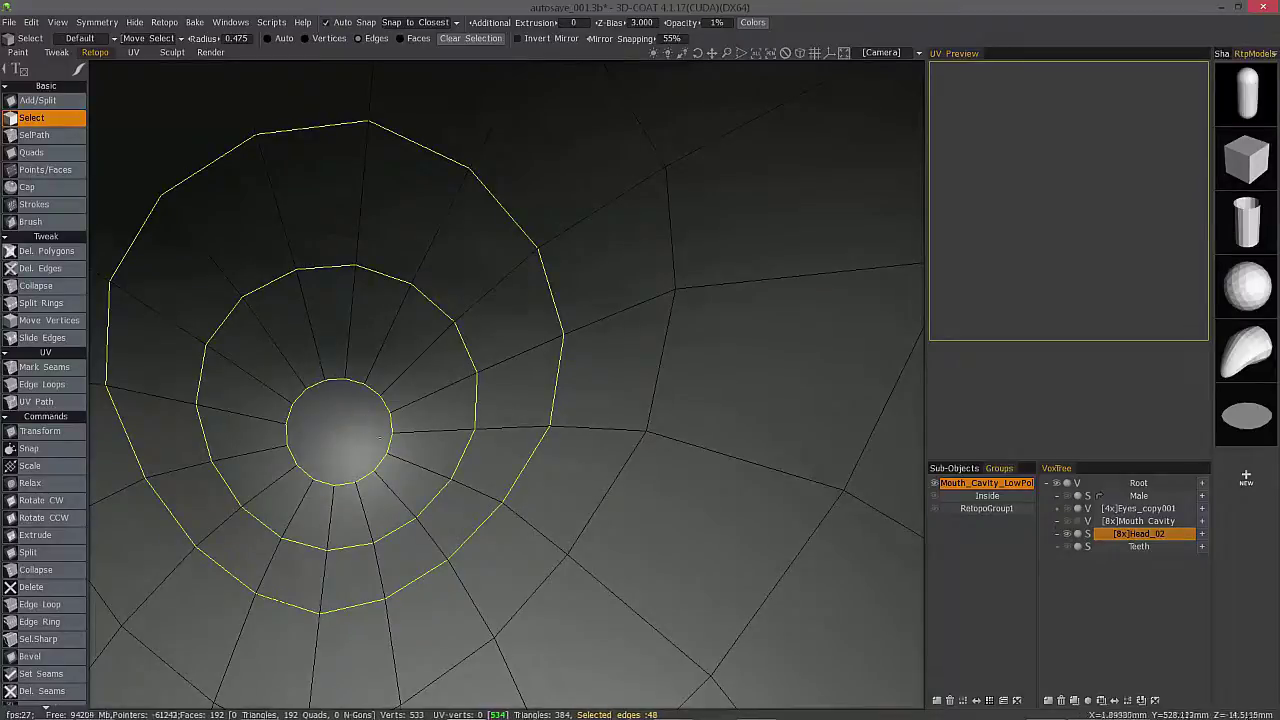
# Relax the selected rear edge loops further to shrink the opening, then cap the remaining hole at the back of the mouth cavity.
pyautogui.click(43, 483)
pyautogui.click(44, 483)
pyautogui.click(44, 483)
pyautogui.click(45, 484)
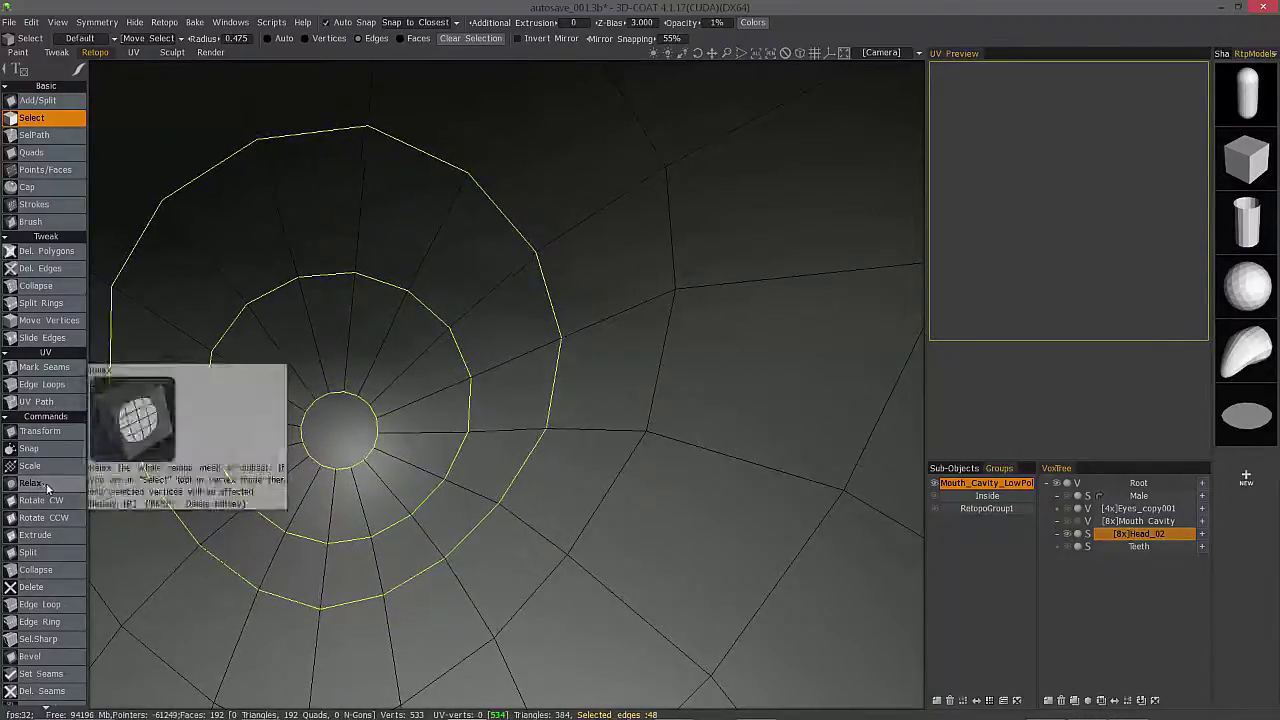
pyautogui.click(45, 483)
pyautogui.click(48, 481)
pyautogui.click(49, 482)
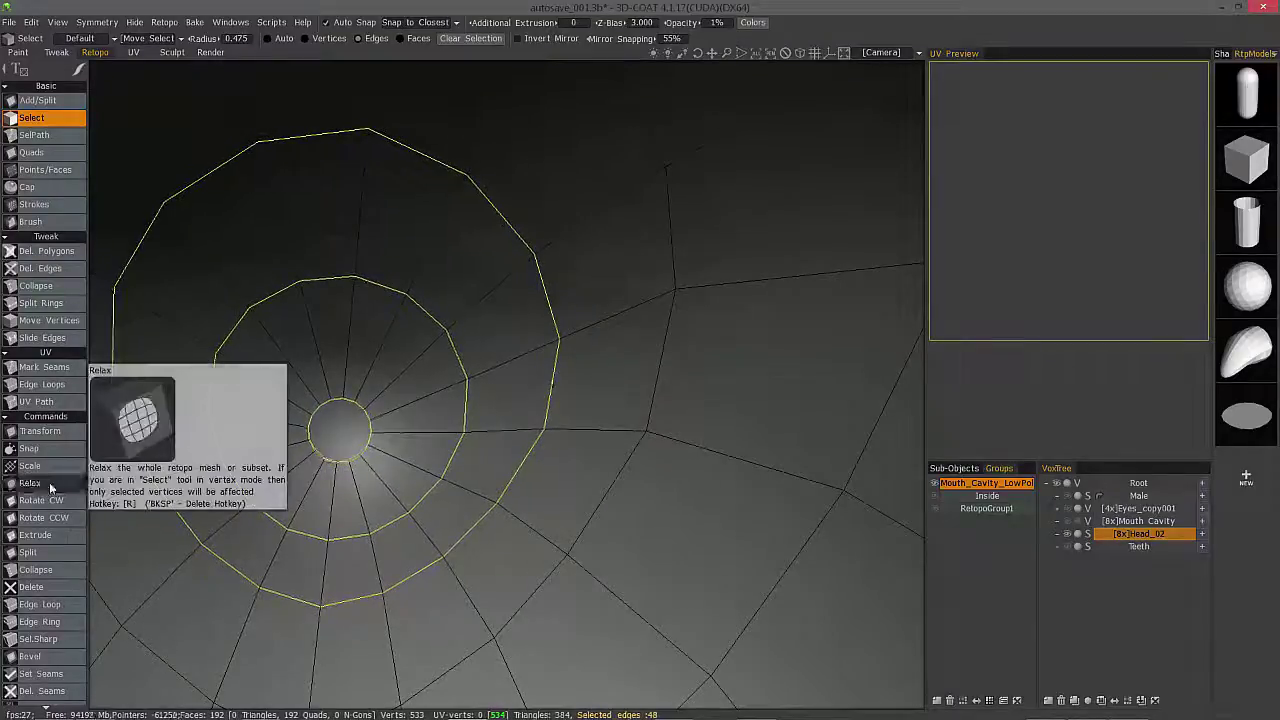
pyautogui.click(49, 482)
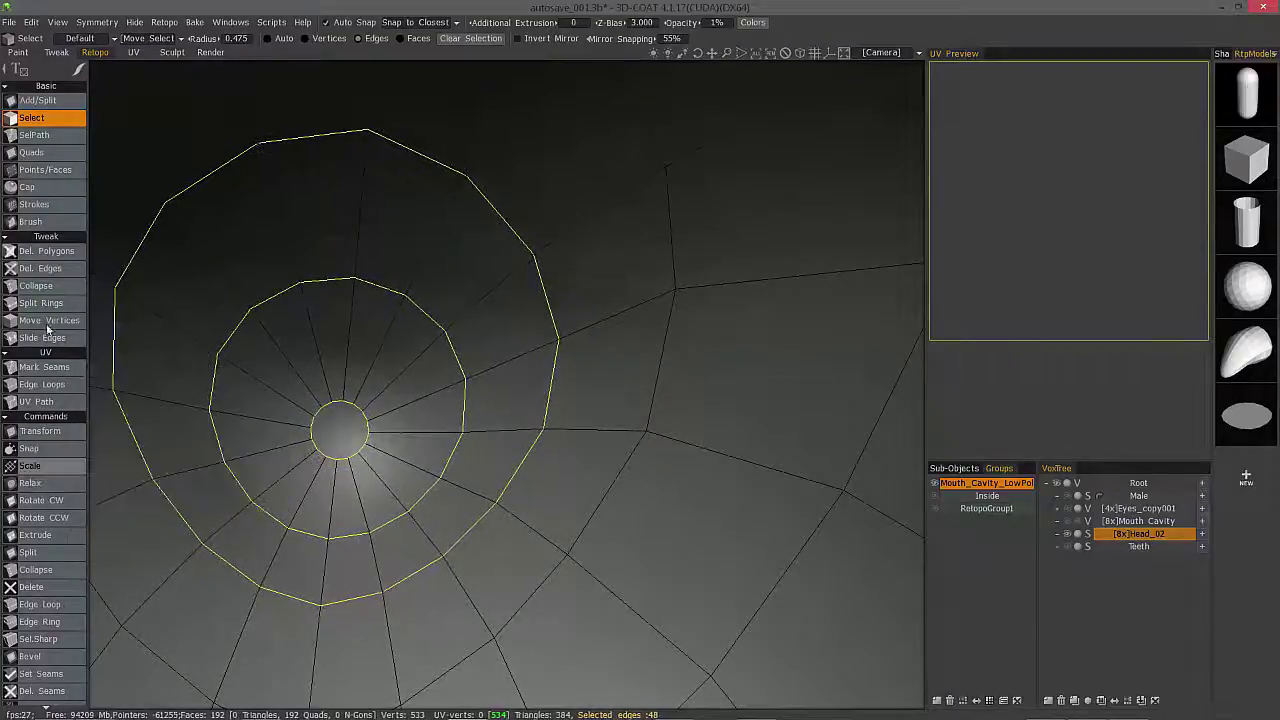
pyautogui.click(68, 189)
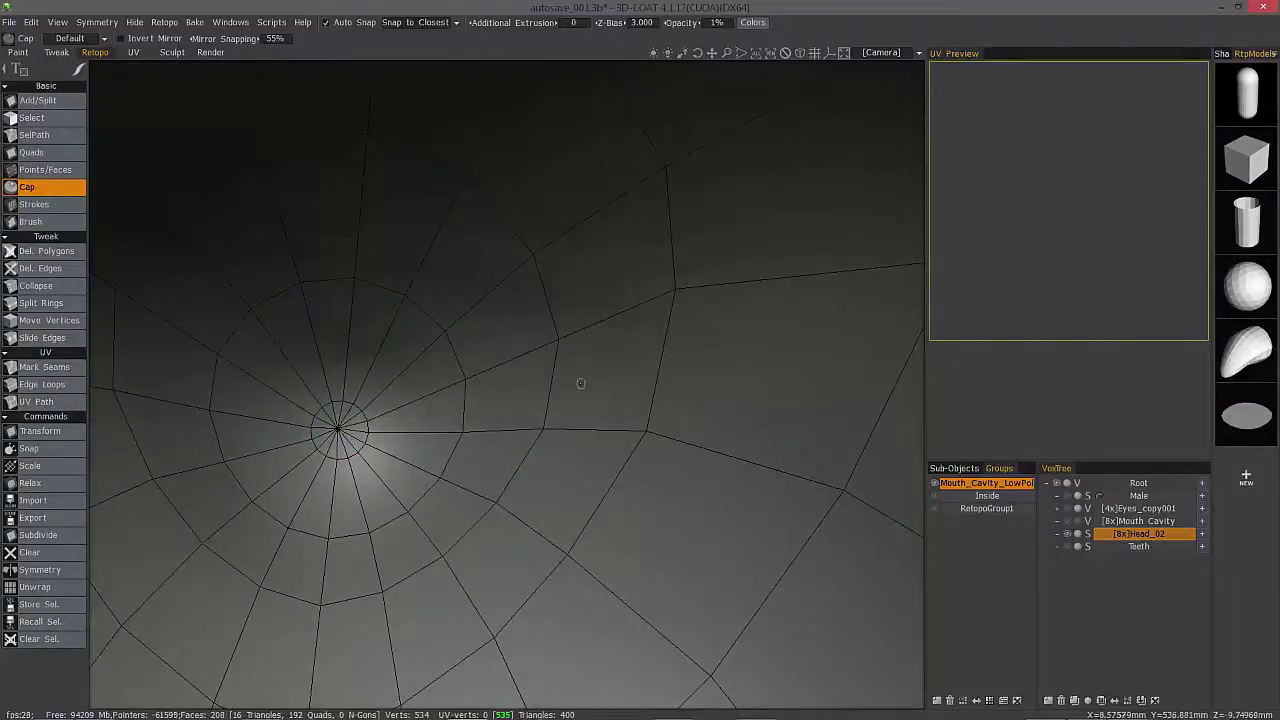
# Move the split centre-seam vertices above the upper lip together to close the gap in the retopo mesh.
pyautogui.keyDown('alt'); pyautogui.moveTo(592, 450); pyautogui.dragTo(604, 560, button='right'); pyautogui.keyUp('alt')
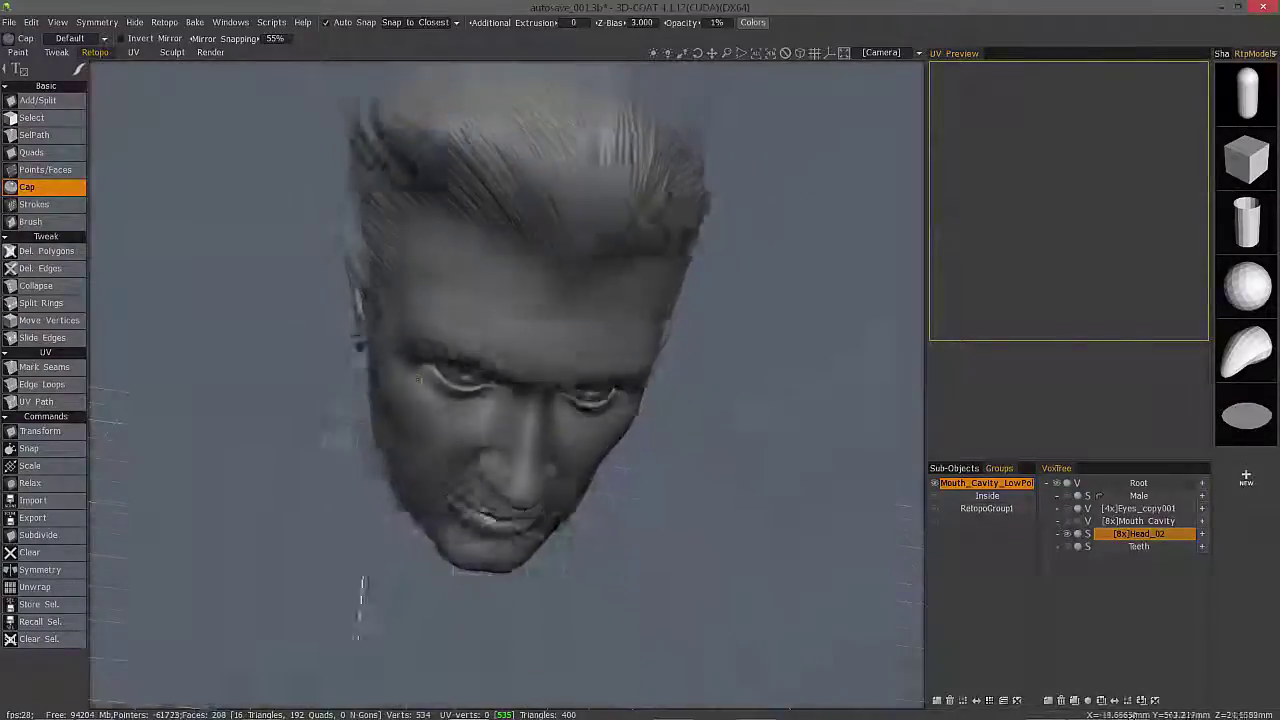
pyautogui.keyDown('alt'); pyautogui.moveTo(604, 560); pyautogui.dragTo(661, 512); pyautogui.keyUp('alt')
pyautogui.keyDown('alt'); pyautogui.moveTo(661, 512); pyautogui.dragTo(665, 400, button='right'); pyautogui.keyUp('alt')
pyautogui.keyDown('alt'); pyautogui.moveTo(665, 400); pyautogui.dragTo(600, 230); pyautogui.keyUp('alt')
pyautogui.click(49, 320)
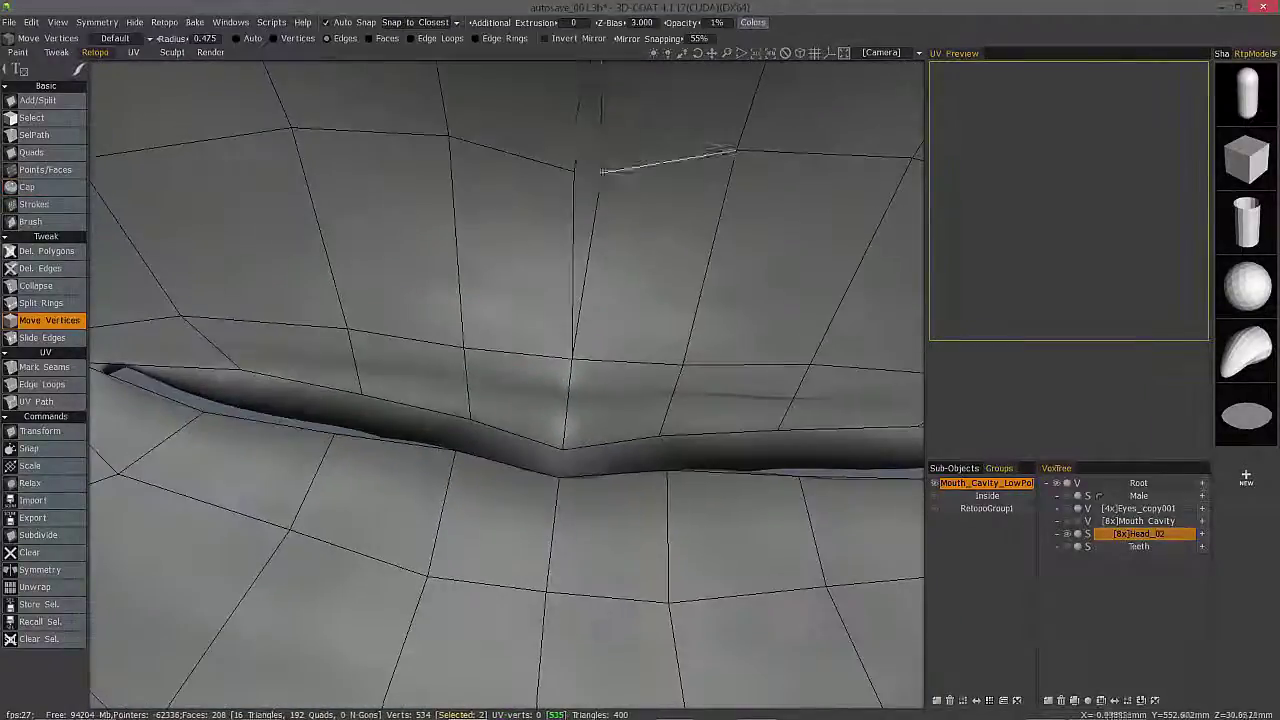
pyautogui.moveTo(598, 173); pyautogui.dragTo(583, 272)
pyautogui.moveTo(585, 132); pyautogui.dragTo(587, 118)
pyautogui.keyDown('alt'); pyautogui.moveTo(587, 118); pyautogui.dragTo(581, 389); pyautogui.keyUp('alt')
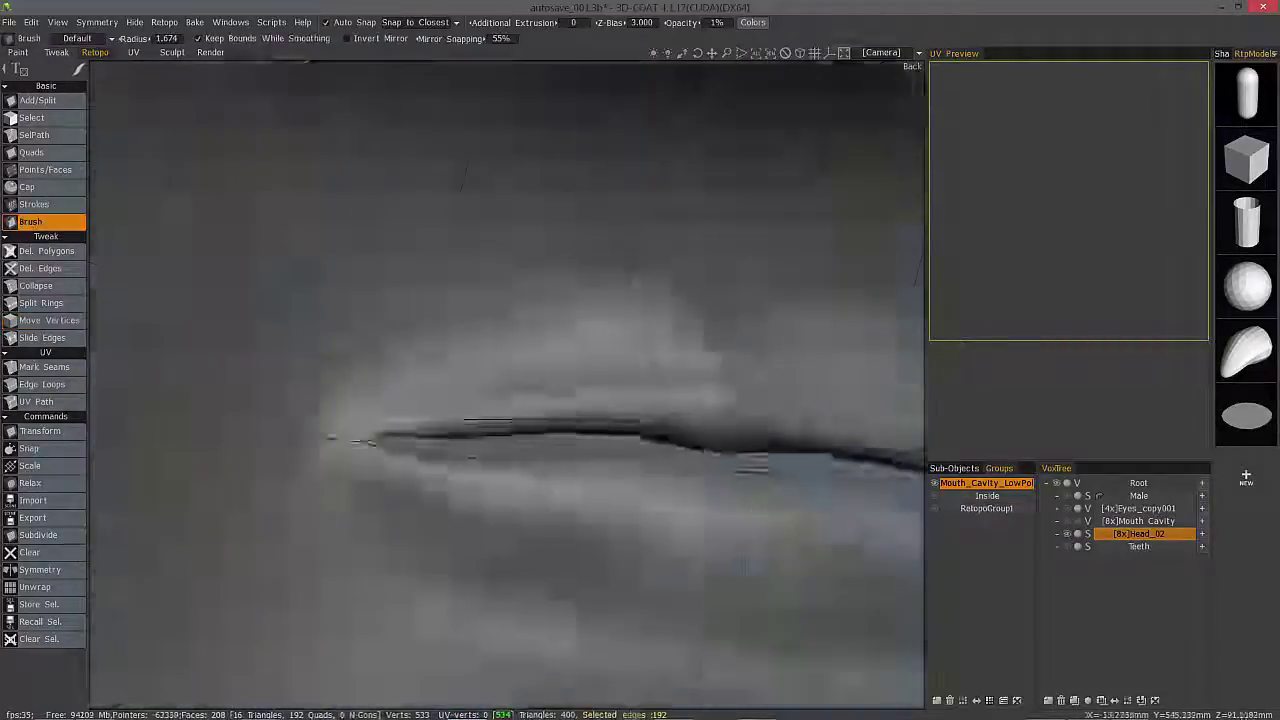
# Smooth the retopo mesh around the lips with the Brush tool and check it against the whole head.
pyautogui.moveTo(560, 330)
pyautogui.mouseDown()
pyautogui.moveTo(586, 306)
pyautogui.moveTo(643, 363)
pyautogui.moveTo(510, 385)
pyautogui.moveTo(400, 440)
pyautogui.moveTo(363, 488)
pyautogui.moveTo(397, 463)
pyautogui.moveTo(333, 506)
pyautogui.mouseUp()
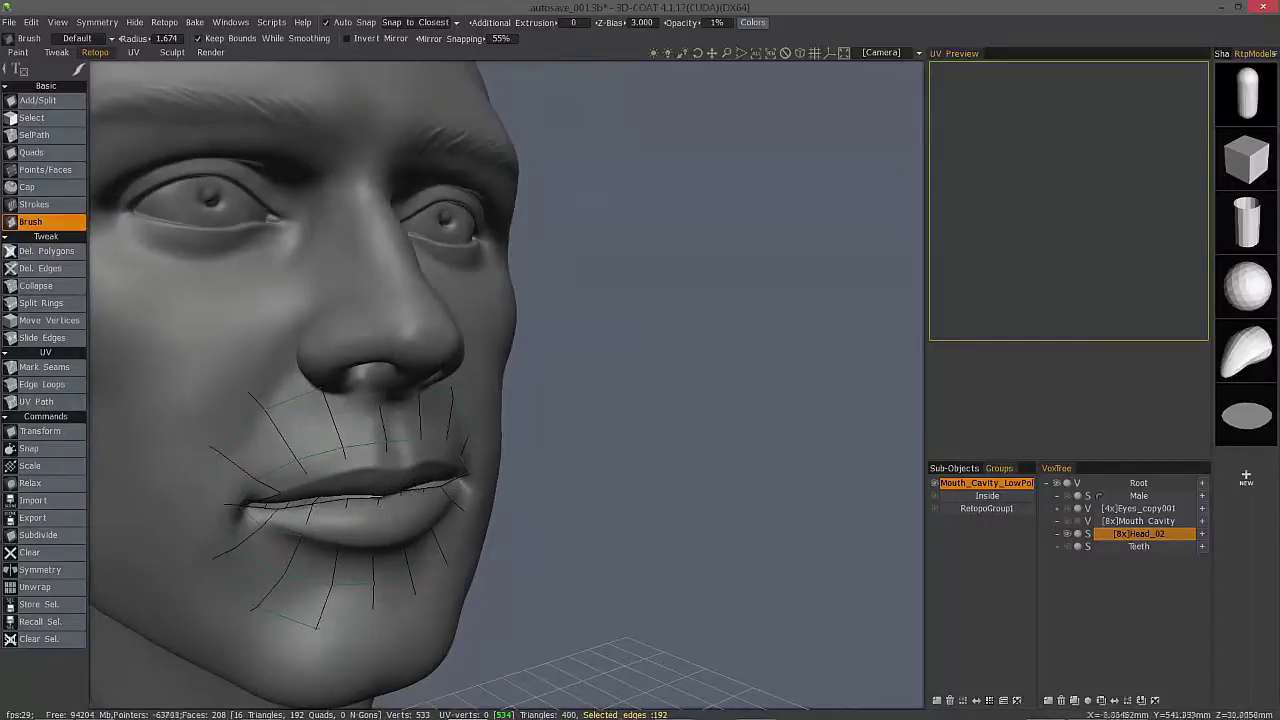
pyautogui.keyDown('alt'); pyautogui.moveTo(333, 506); pyautogui.dragTo(402, 382, button='right'); pyautogui.keyUp('alt')
pyautogui.keyDown('alt'); pyautogui.moveTo(402, 382); pyautogui.dragTo(484, 487, button='middle'); pyautogui.keyUp('alt')
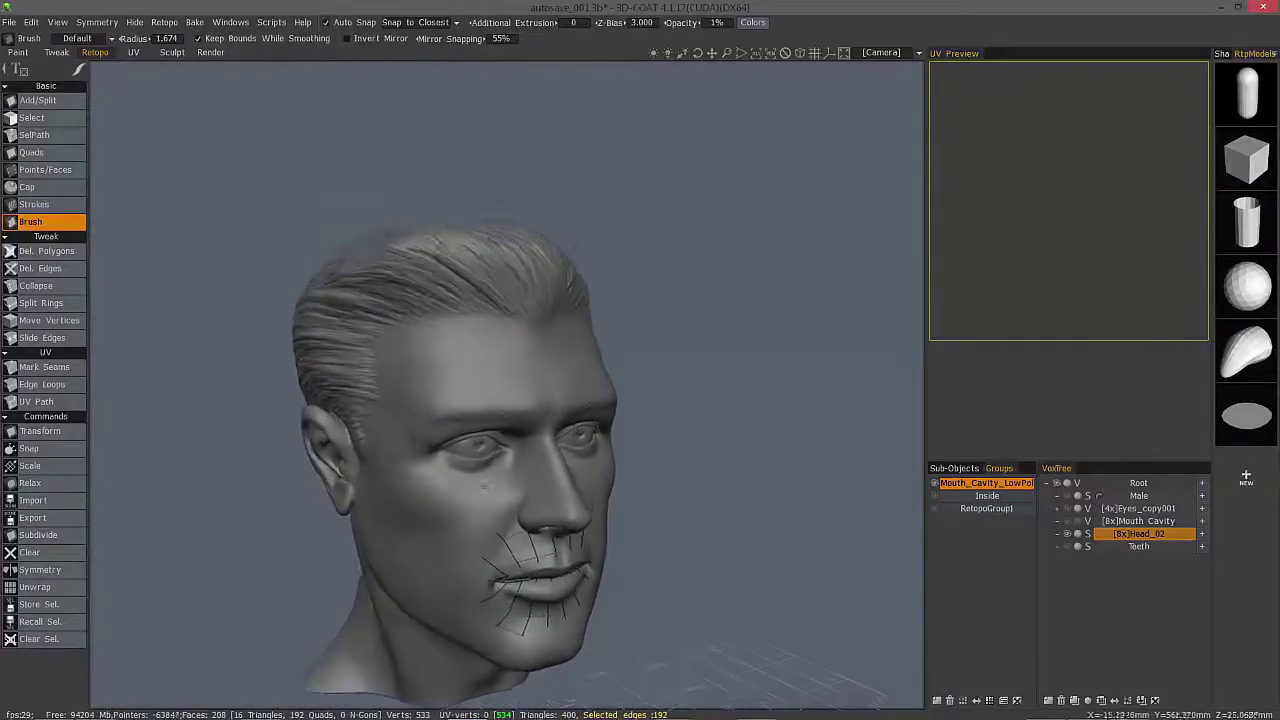
pyautogui.moveTo(484, 487); pyautogui.dragTo(532, 481)
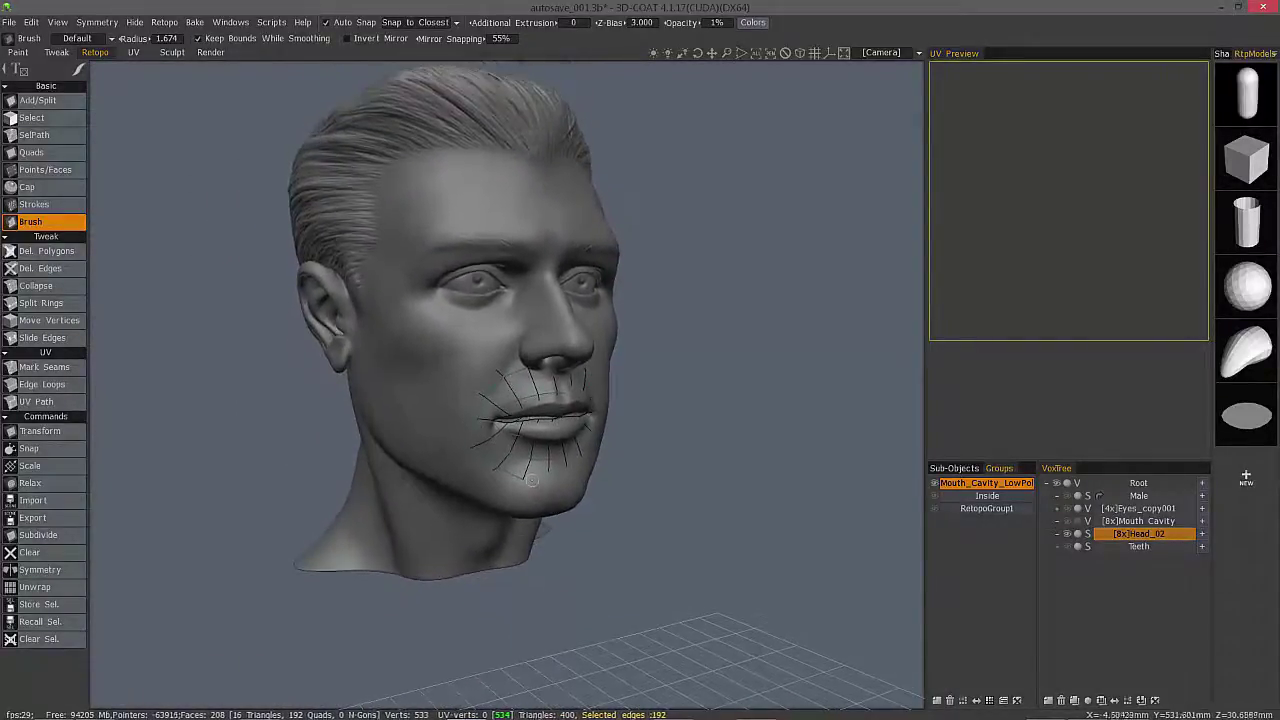